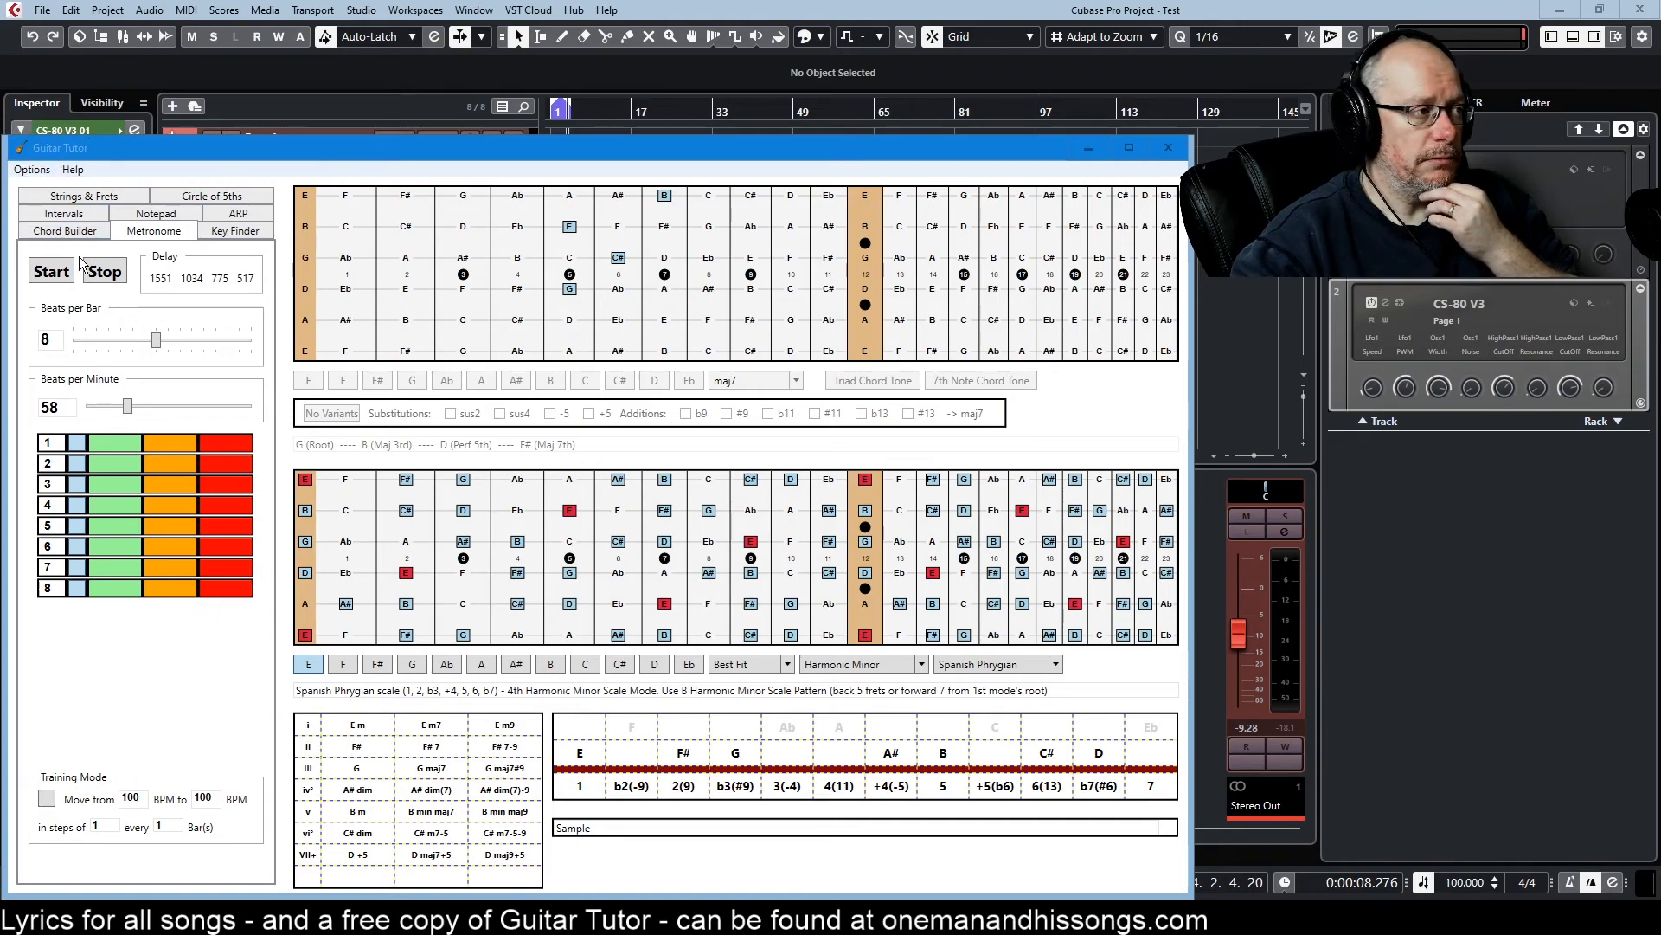
- Play the 8-beat metronome briefly and stop it, and lower beats 2 and 6 to the green level and beat 3 to orange
{"action": "left_click", "coordinate": [39, 268]}
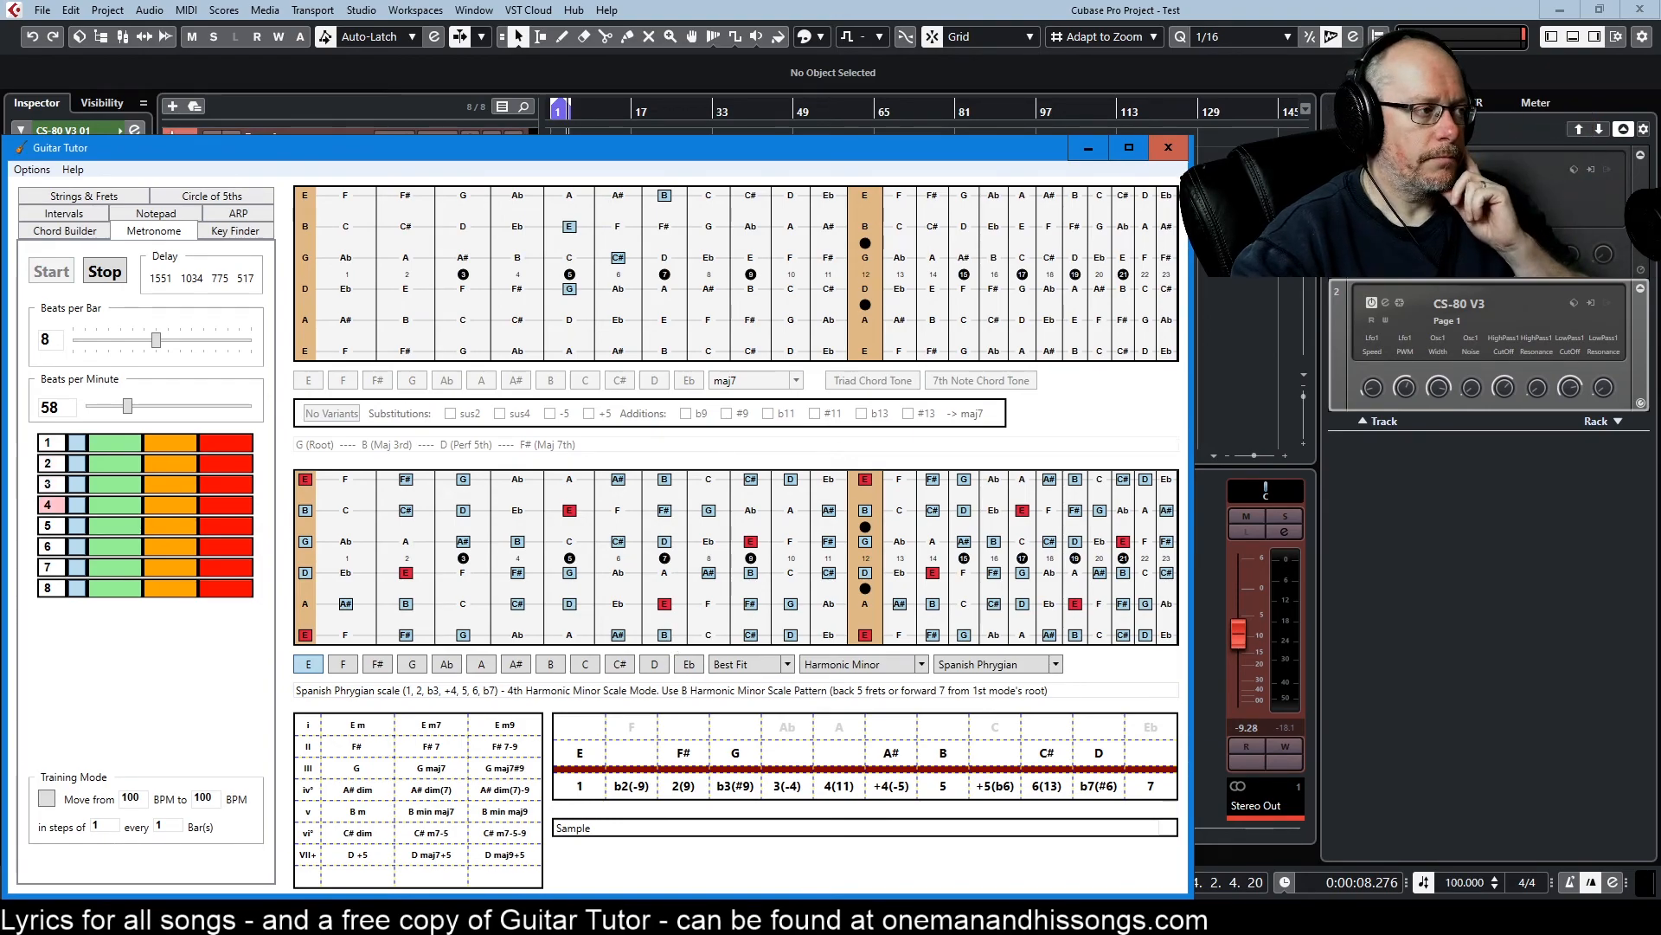
{"action": "left_click", "coordinate": [105, 270]}
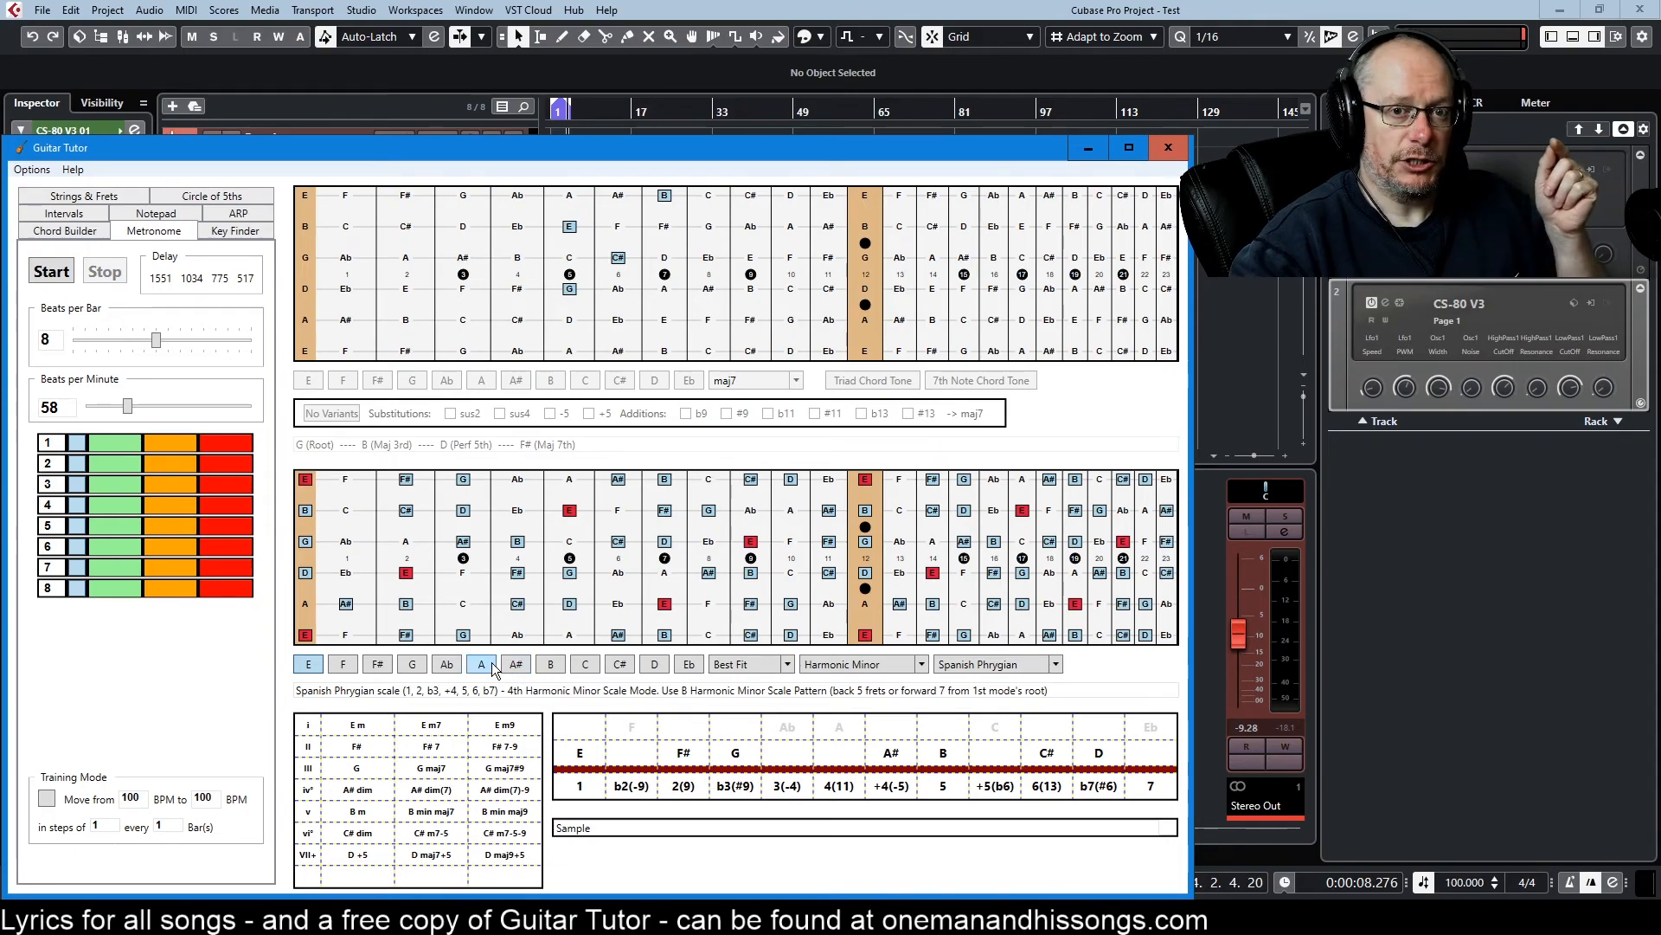
{"action": "left_click", "coordinate": [125, 469]}
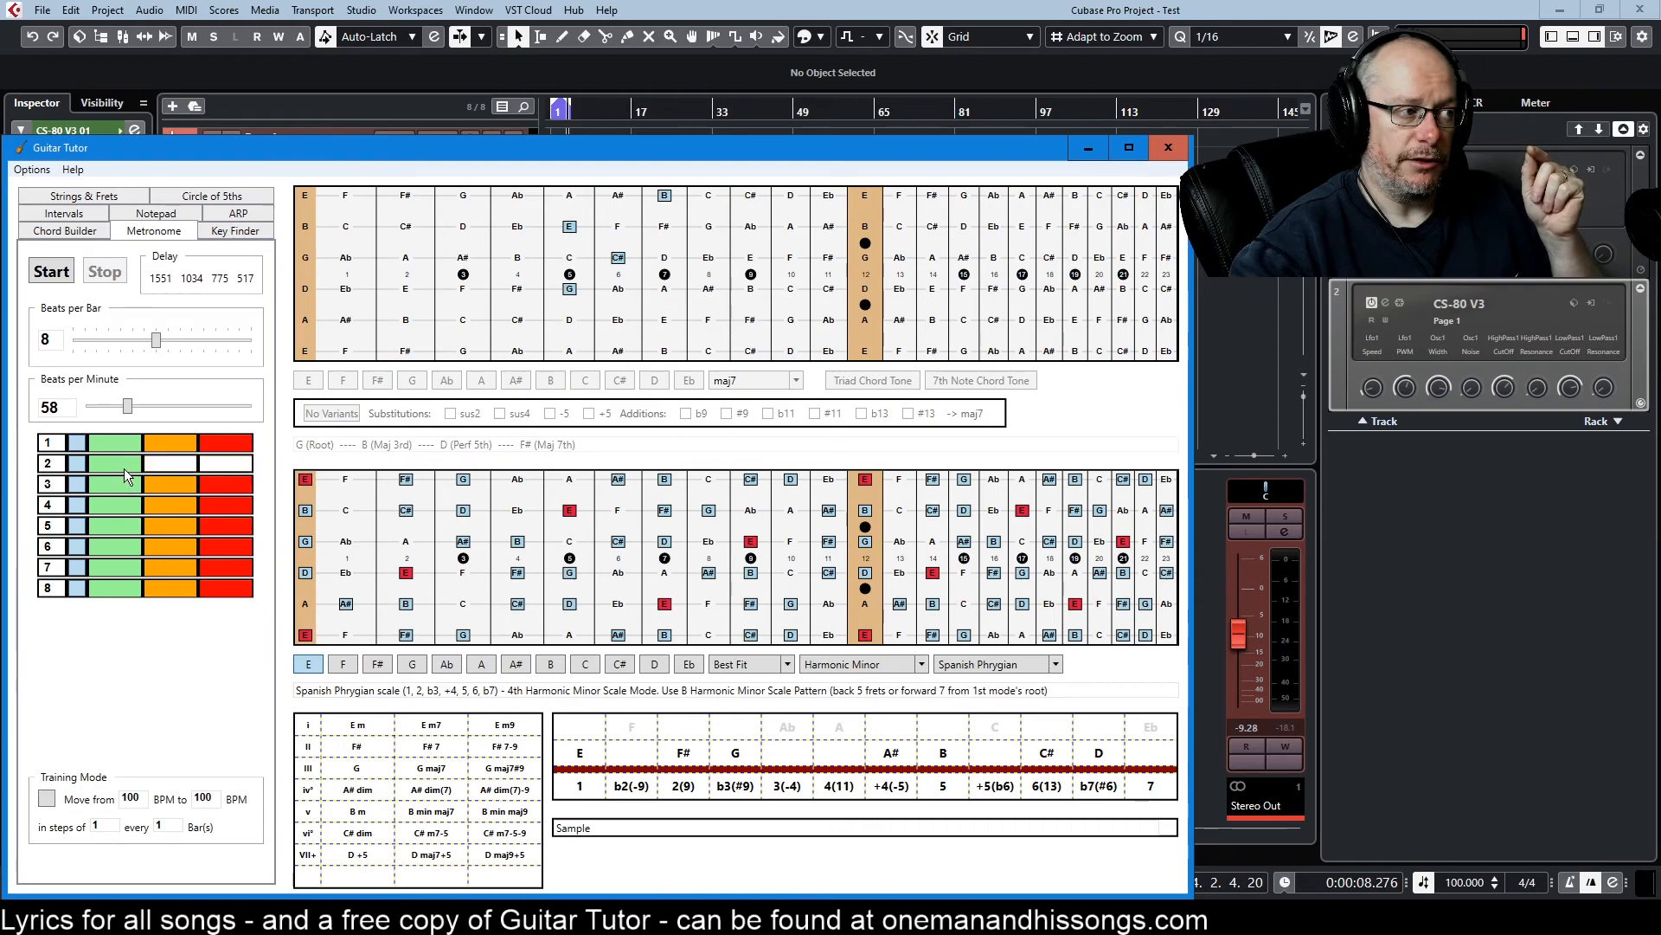
{"action": "left_click", "coordinate": [170, 484]}
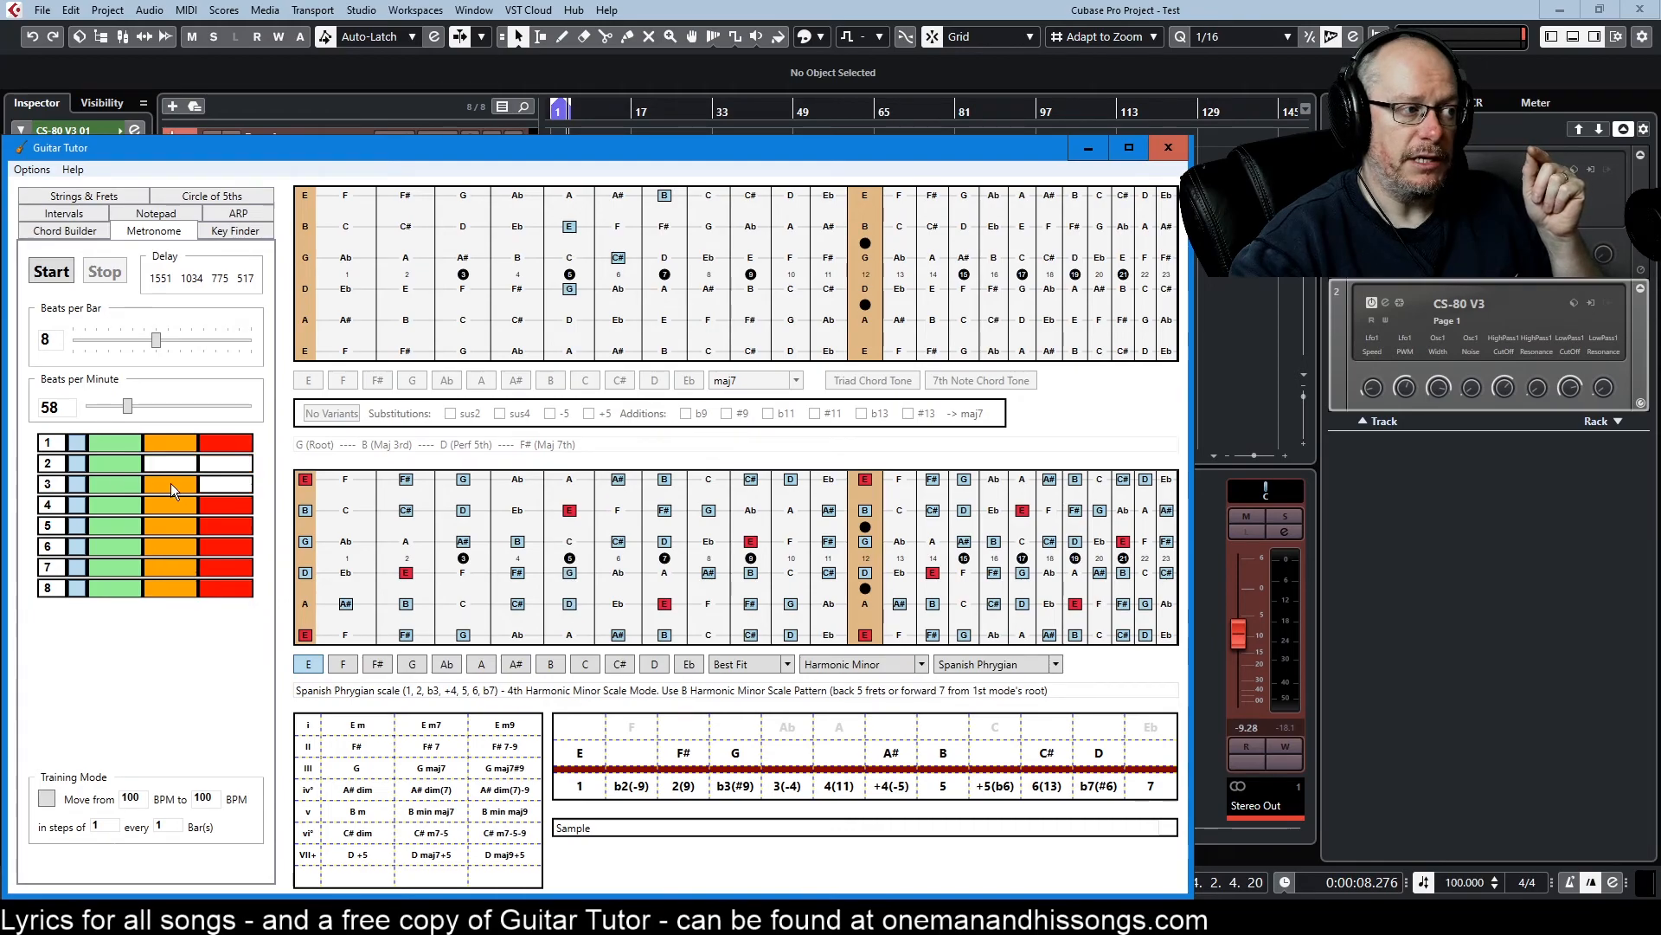
{"action": "left_click", "coordinate": [114, 547]}
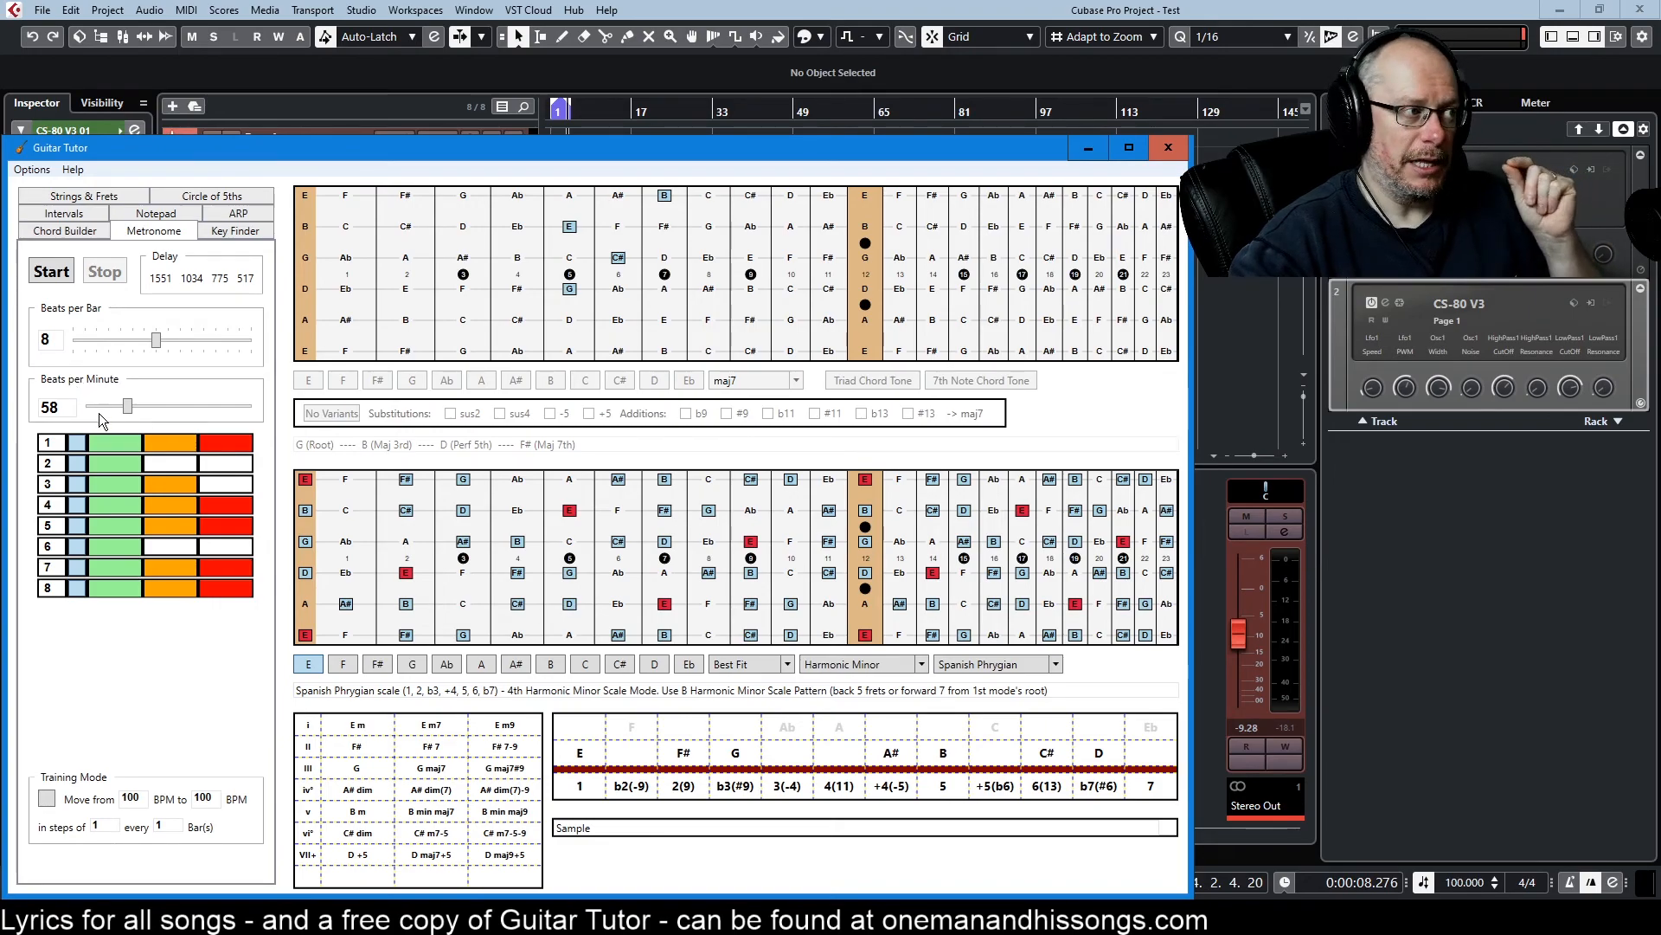
- Set the metronome tempo to 101 BPM and run it, muting beat 5 before stopping playback
{"action": "left_click_drag", "start_coordinate": [127, 406], "coordinate": [165, 407]}
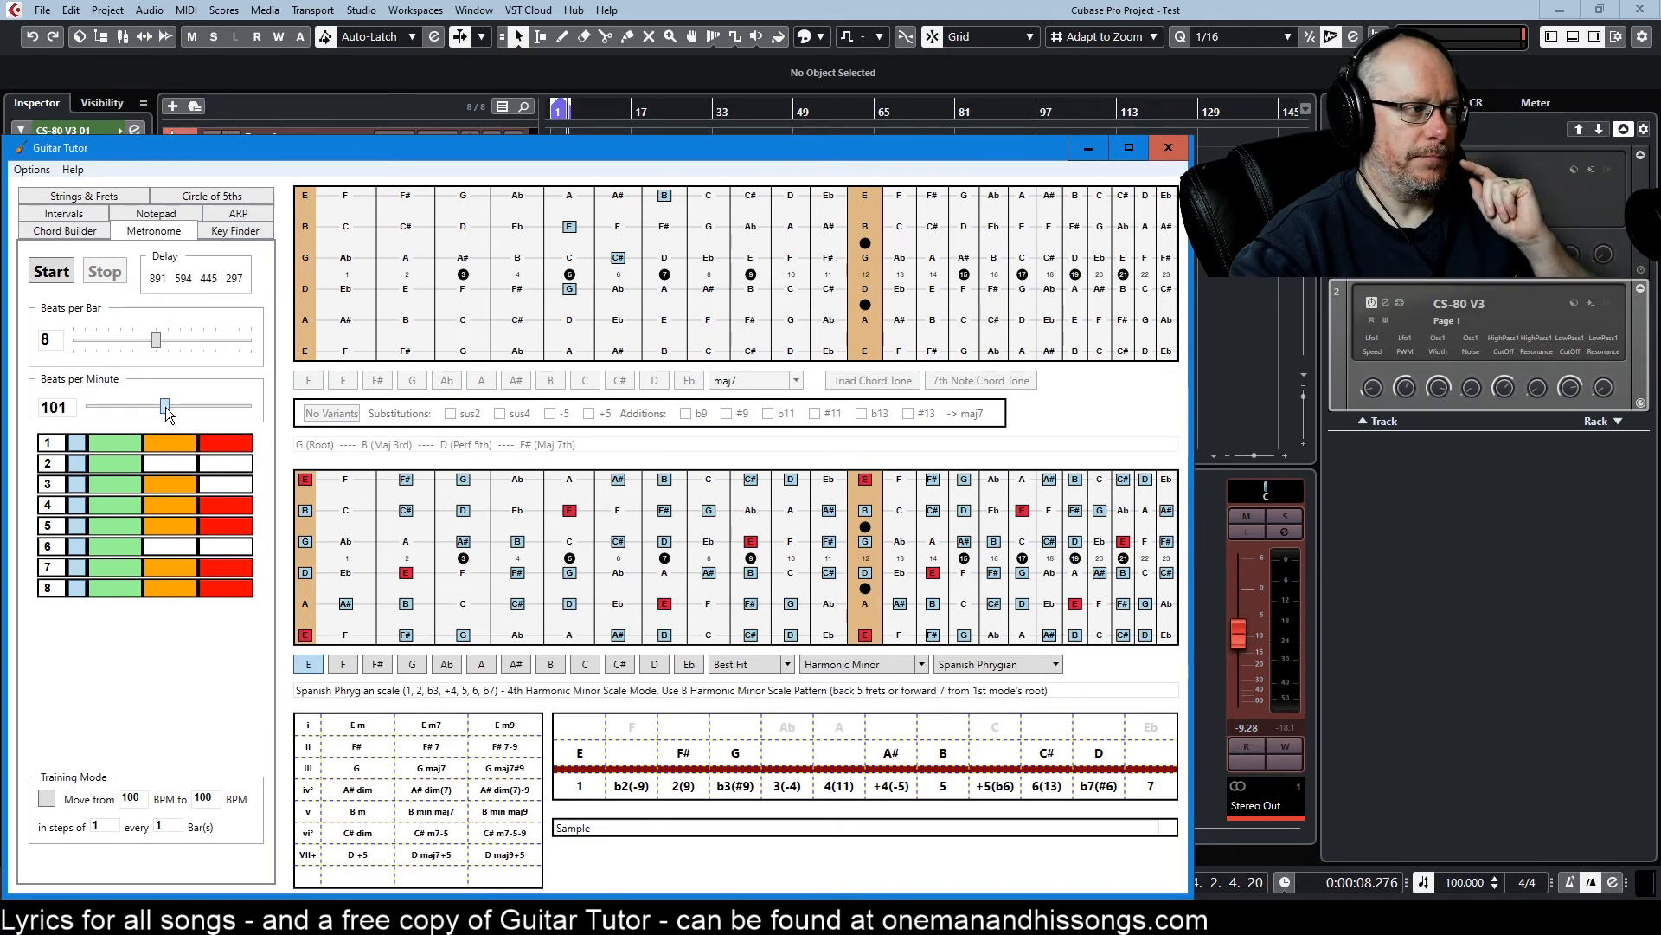
{"action": "left_click", "coordinate": [59, 279]}
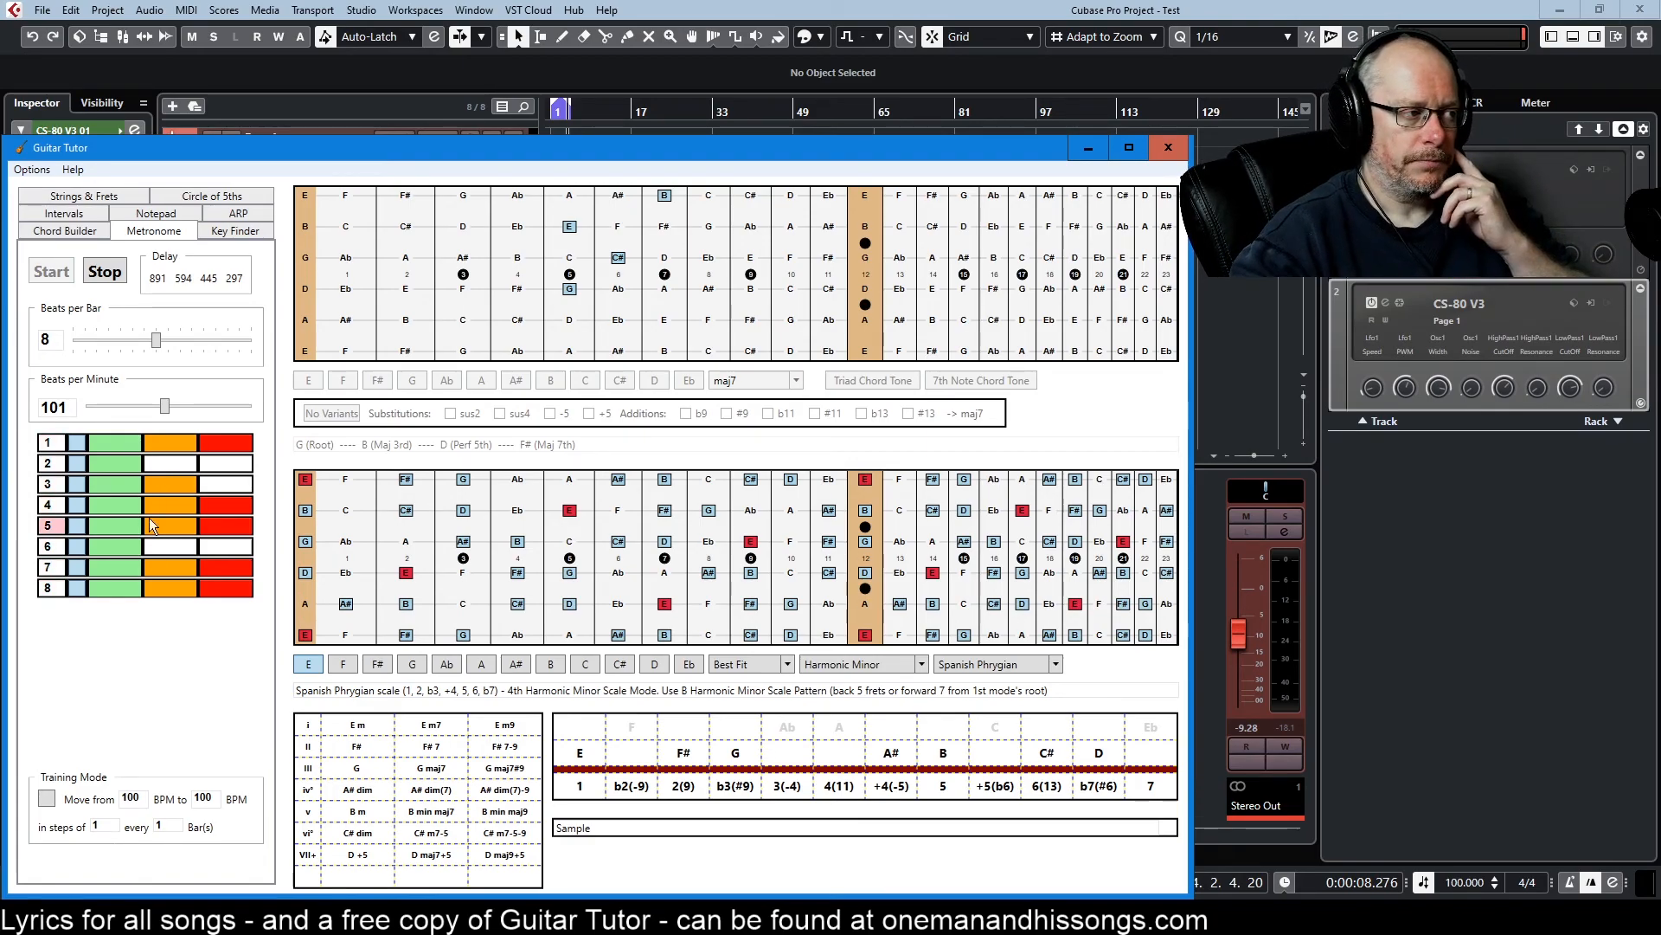
{"action": "left_click", "coordinate": [77, 526]}
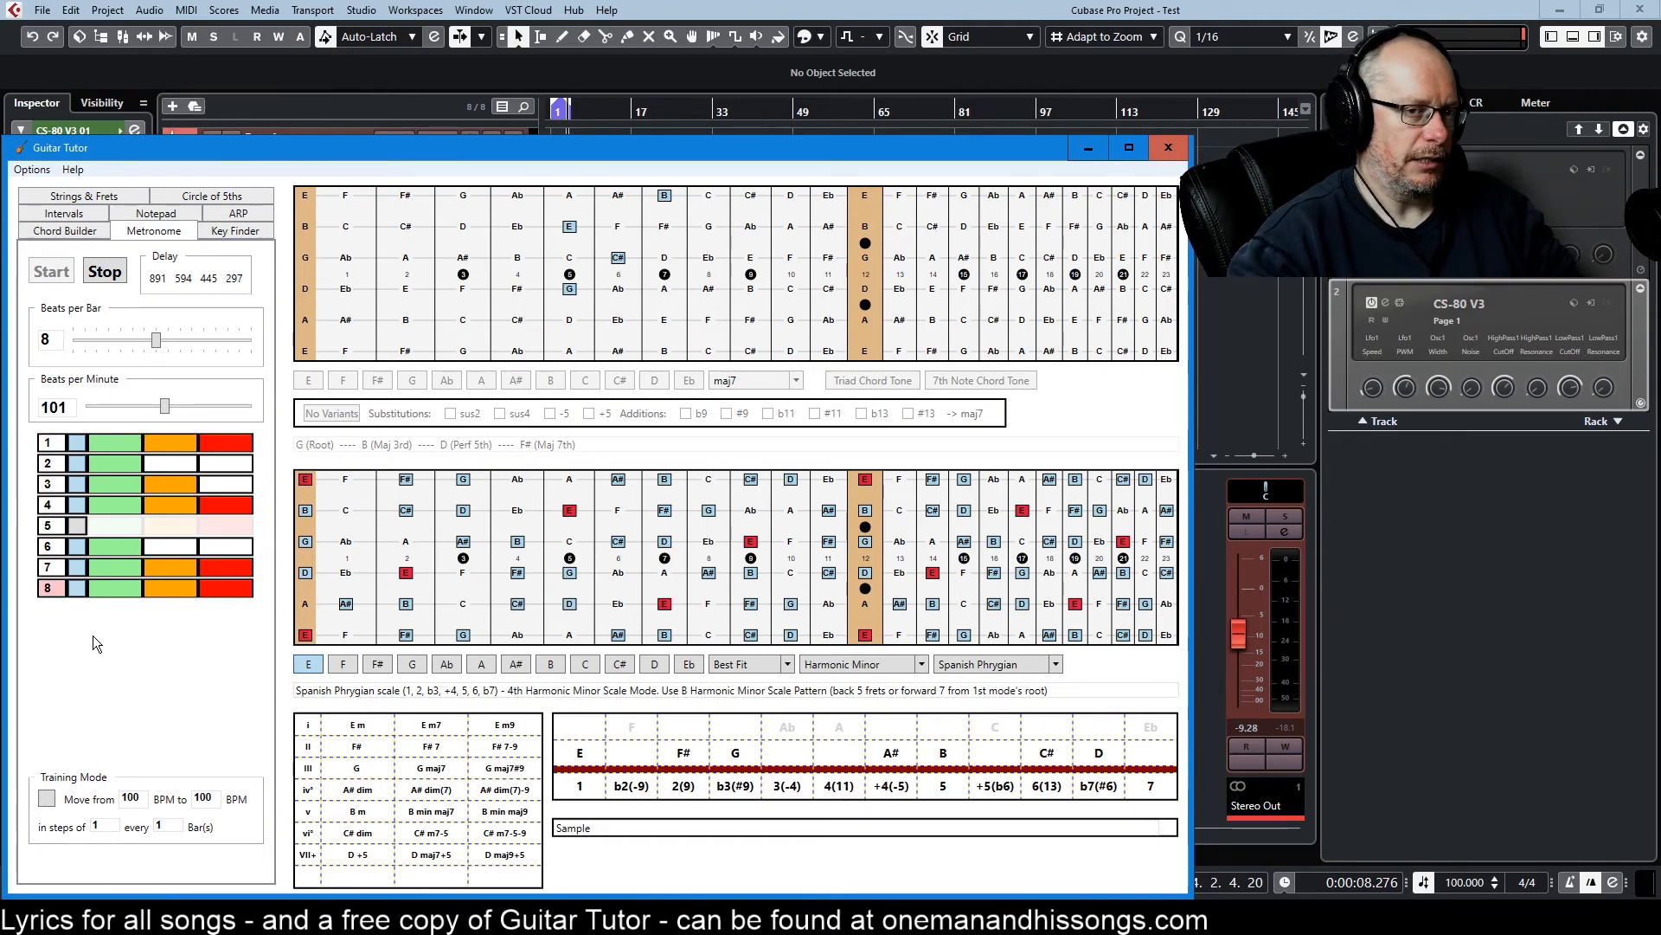
{"action": "left_click", "coordinate": [104, 272]}
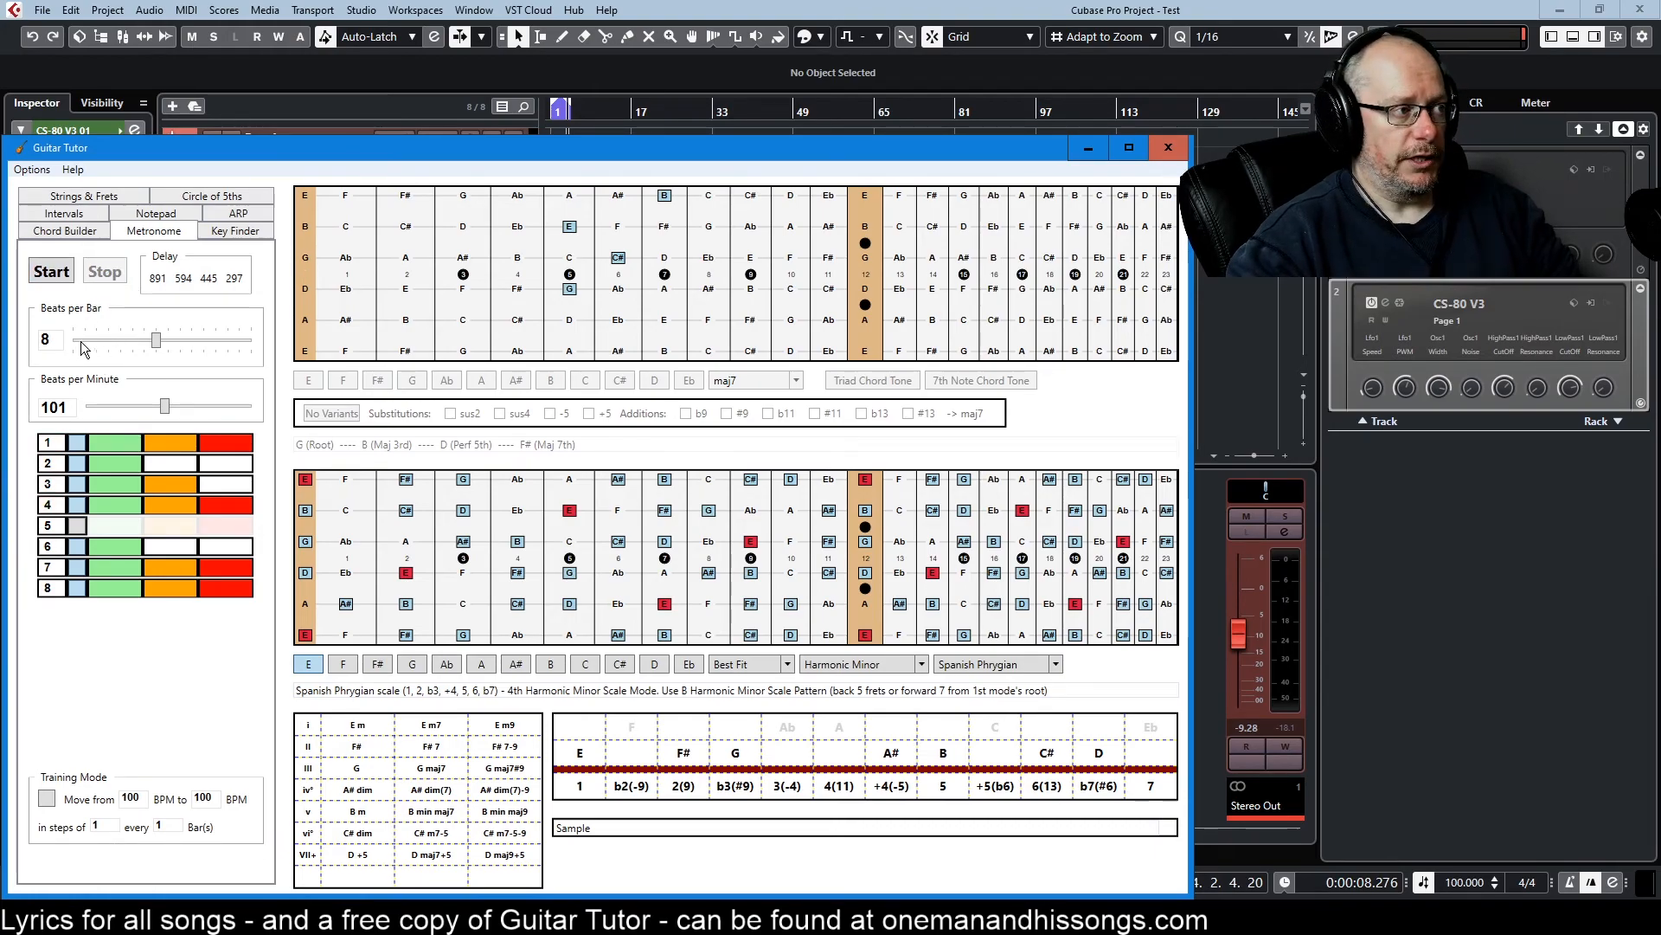
- Set the bar to 13 beats, lowering beats 8 and 12 to orange and beat 10 to green, and muting beat 7
{"action": "left_click_drag", "start_coordinate": [155, 336], "coordinate": [210, 346]}
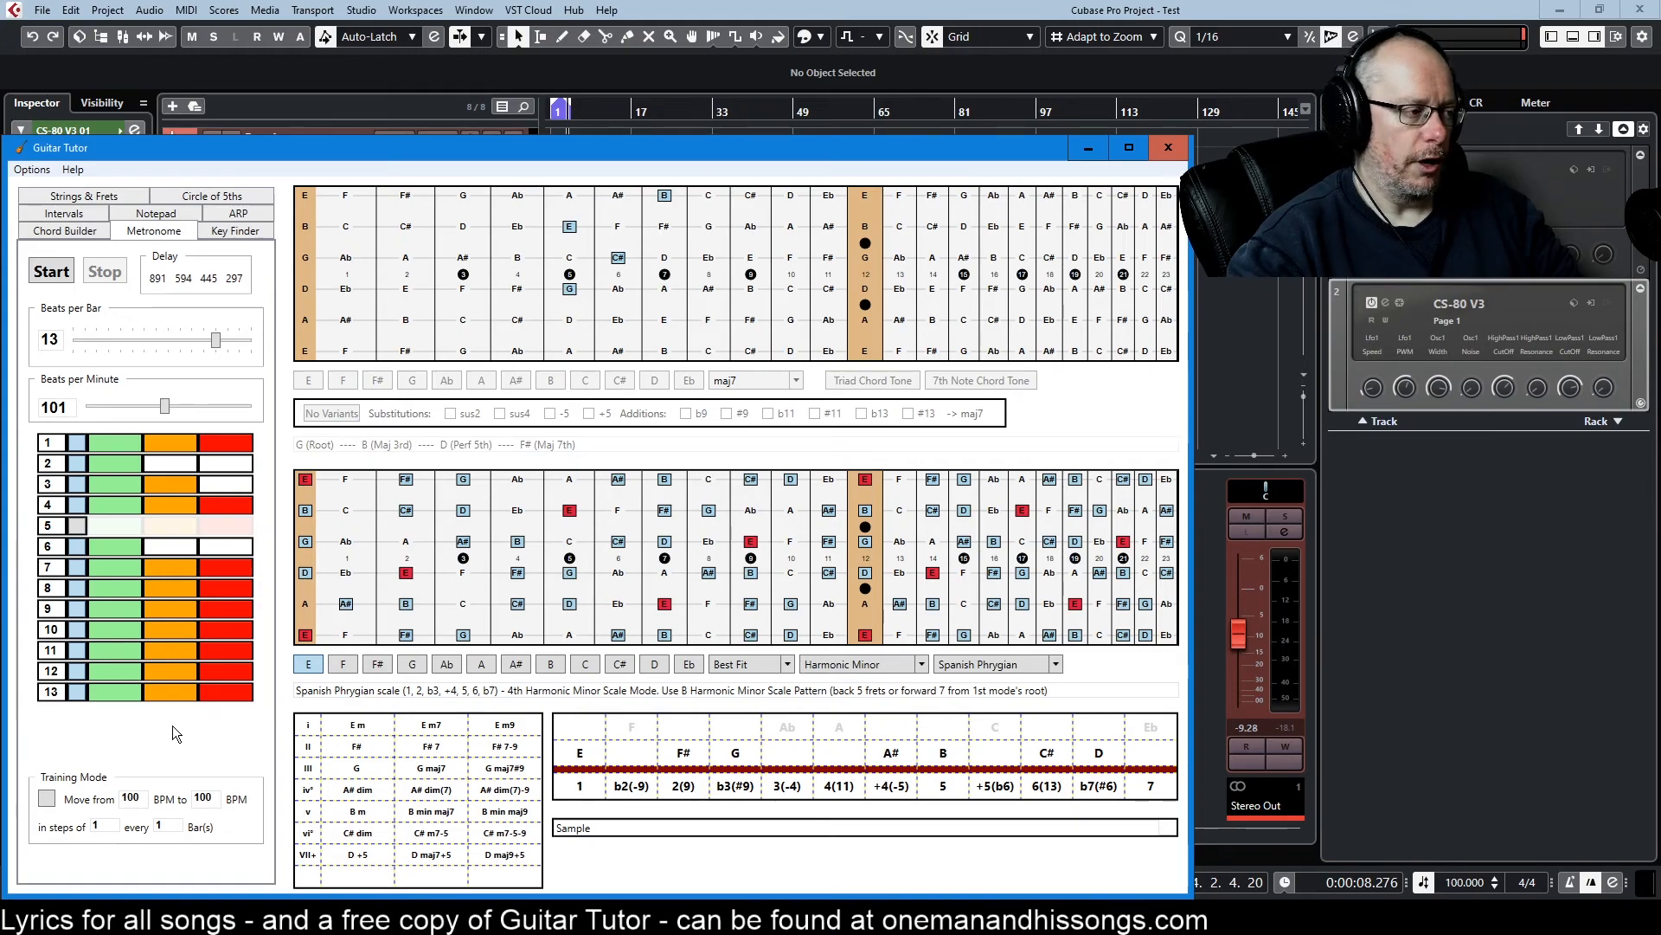
{"action": "left_click", "coordinate": [145, 672]}
{"action": "left_click", "coordinate": [102, 624]}
{"action": "left_click", "coordinate": [166, 588]}
{"action": "left_click", "coordinate": [78, 569]}
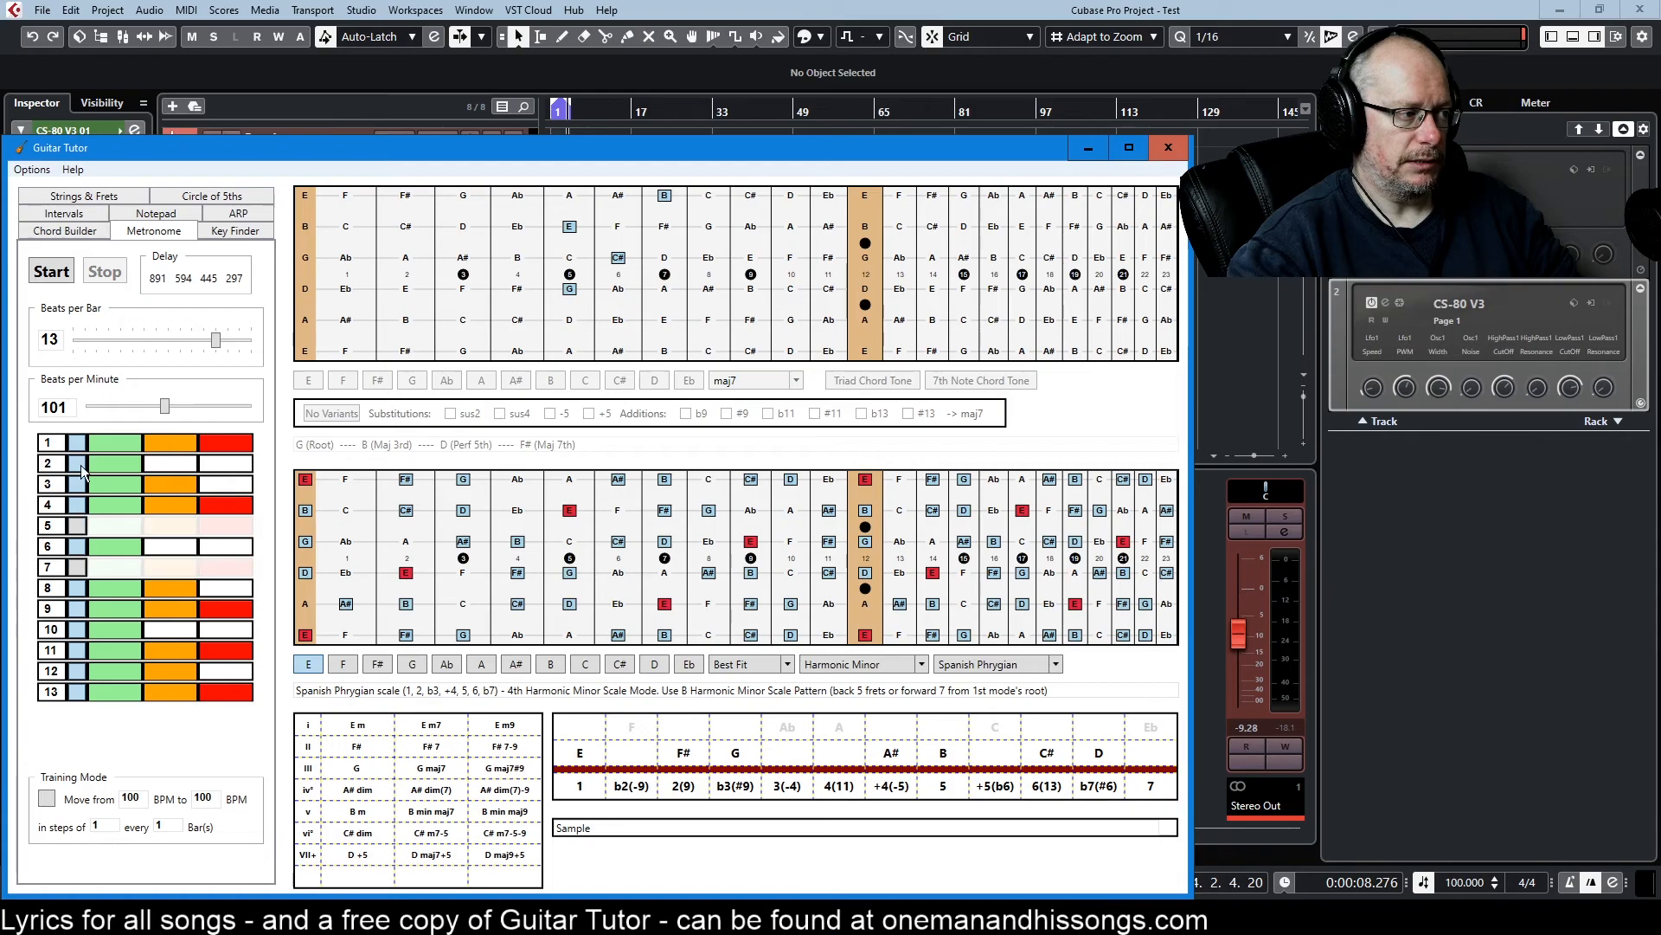
- Run the 13-beat metronome while changing its tempo to 130 BPM and back down to 107 BPM, and stop it
{"action": "left_click", "coordinate": [49, 271]}
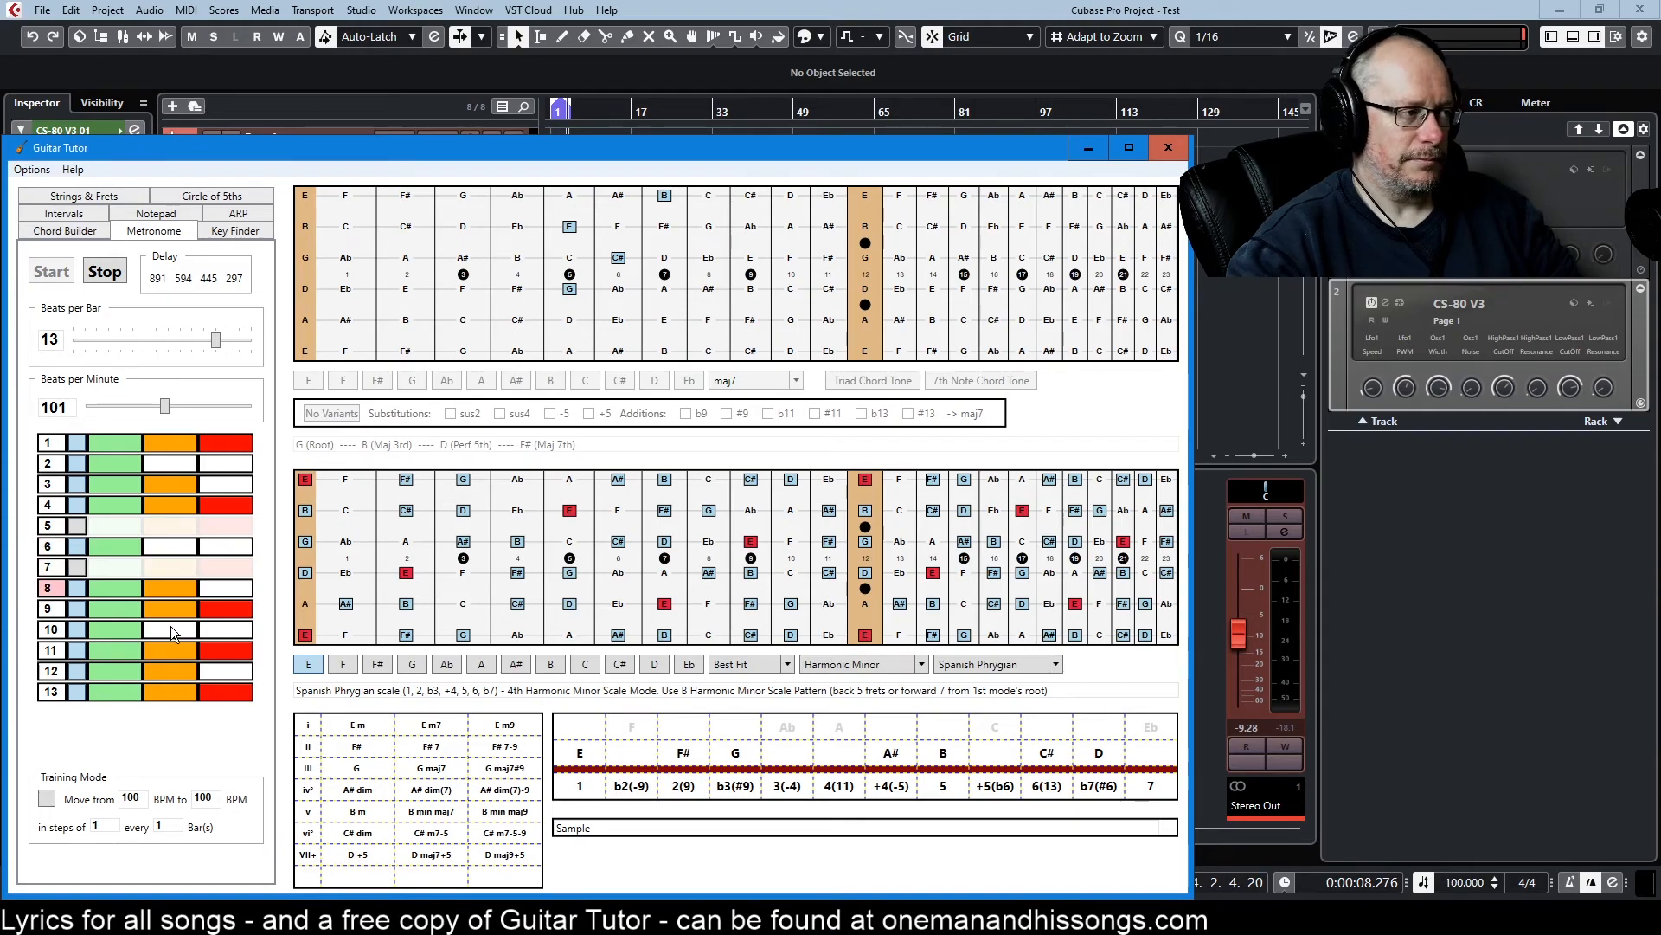
{"action": "left_click_drag", "start_coordinate": [164, 405], "coordinate": [193, 409]}
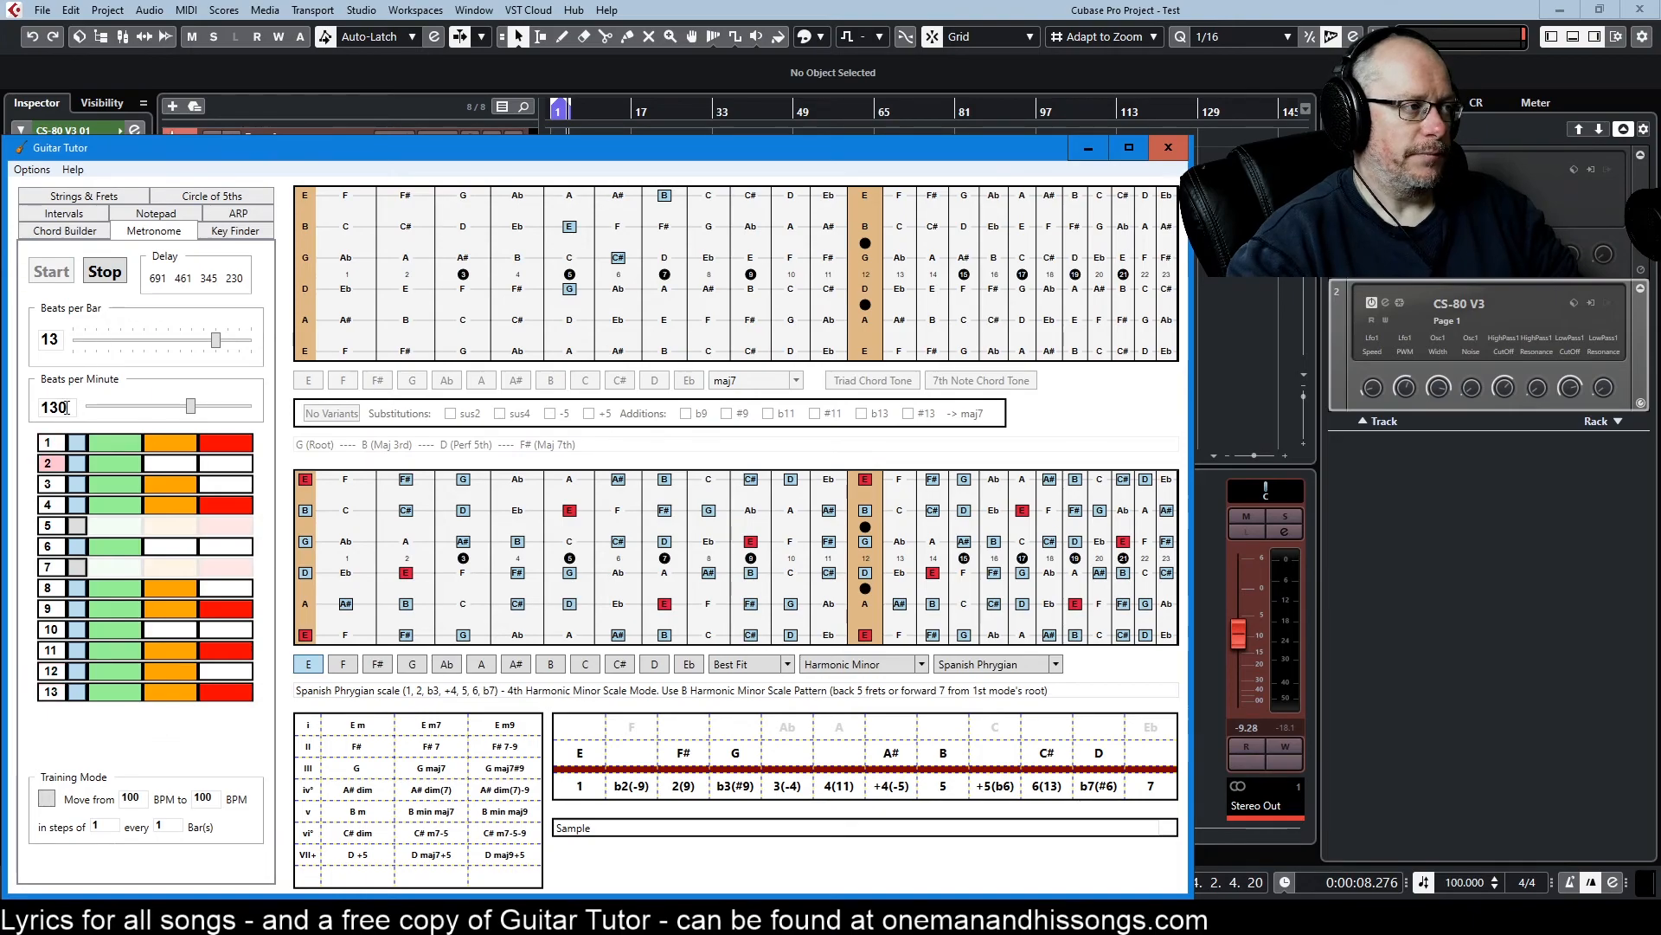
{"action": "left_click_drag", "start_coordinate": [193, 408], "coordinate": [171, 406]}
{"action": "left_click", "coordinate": [111, 272]}
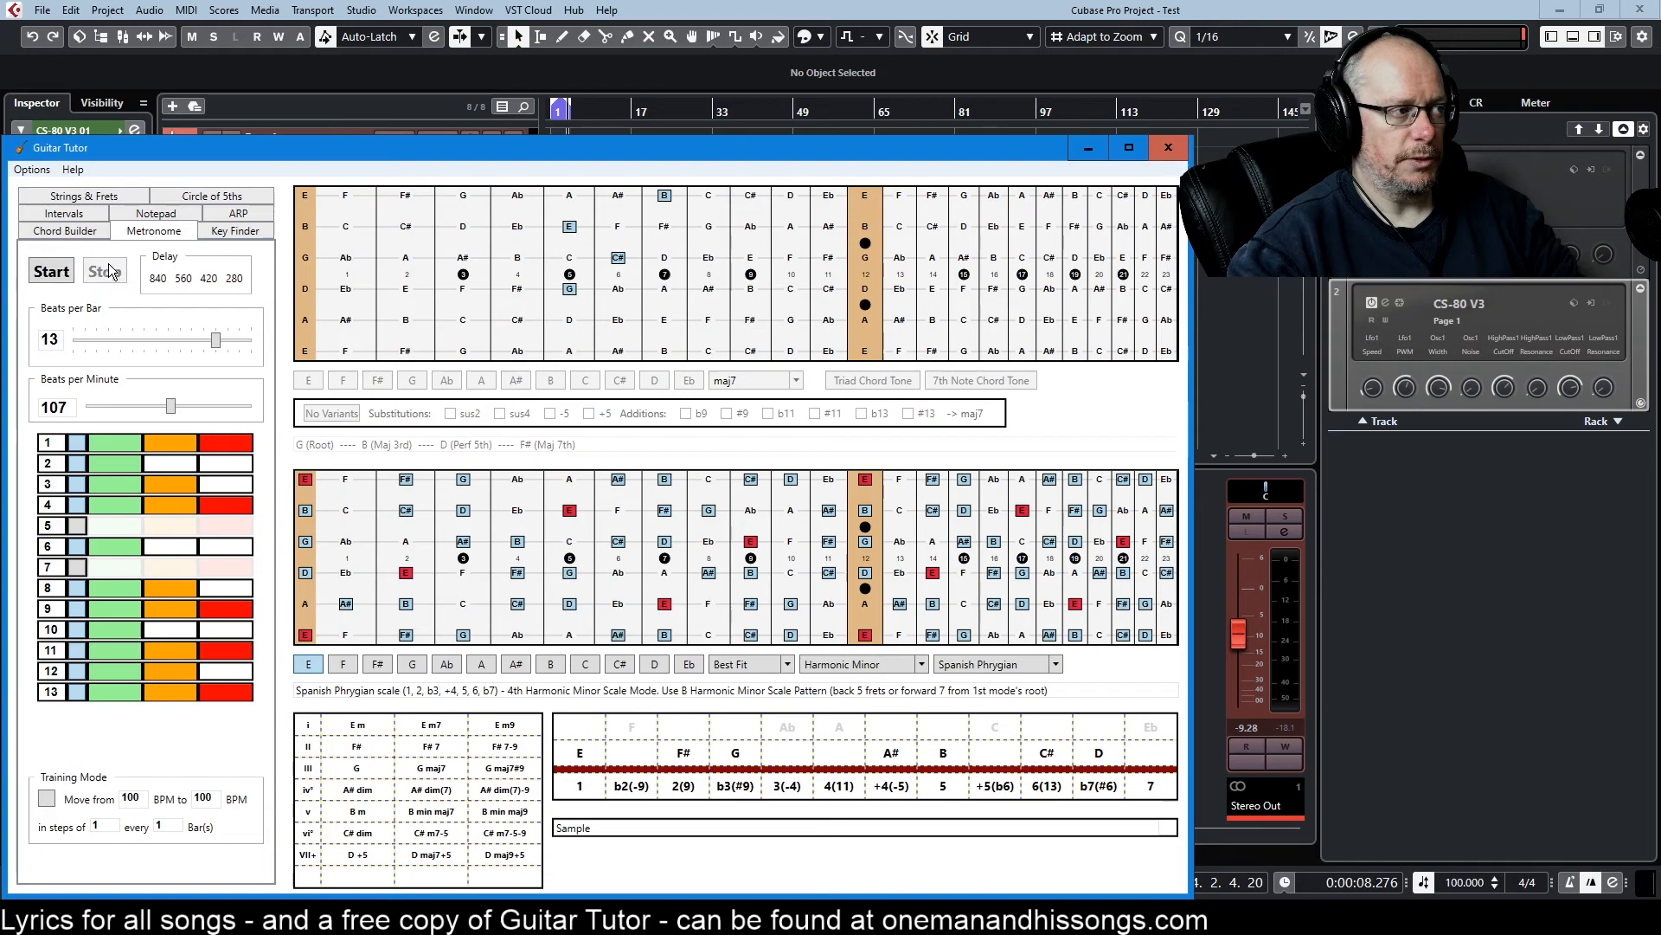
- Set the tempo to 94 BPM and enable Training Mode with an end tempo of 130 BPM
{"action": "mouse_move", "coordinate": [174, 409]}
{"action": "left_mouse_down"}
{"action": "mouse_move", "coordinate": [141, 408]}
{"action": "mouse_move", "coordinate": [188, 407]}
{"action": "mouse_move", "coordinate": [164, 405]}
{"action": "left_mouse_up"}
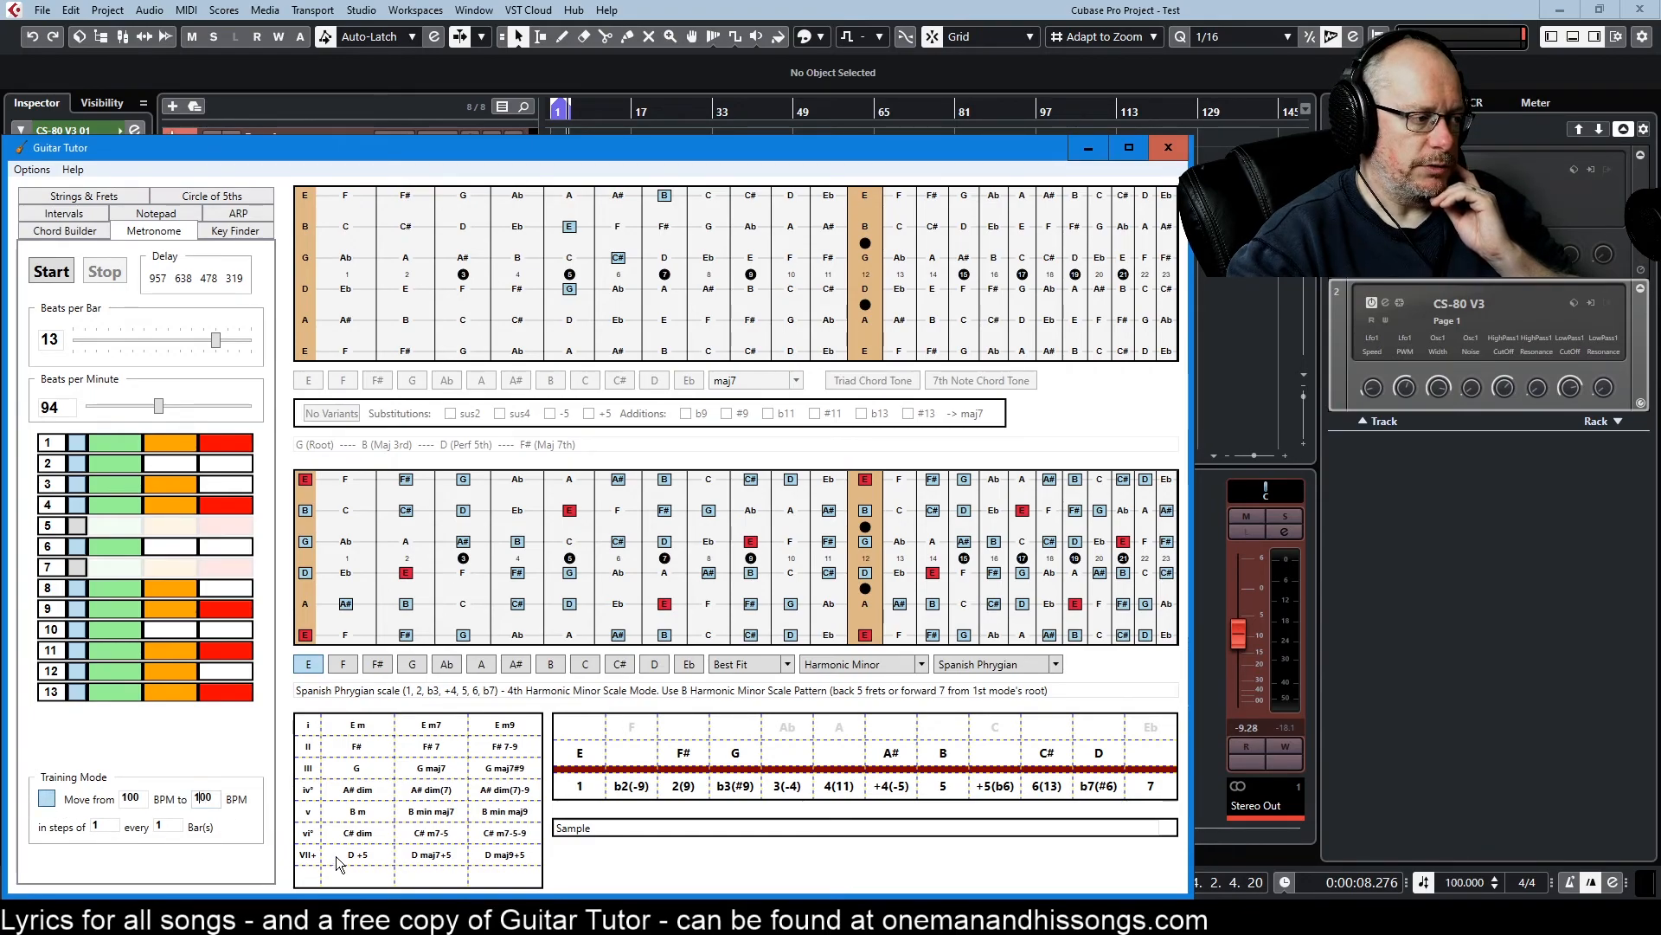
{"action": "key", "text": "Delete"}
{"action": "key", "text": "Delete"}
{"action": "type", "text": "30"}
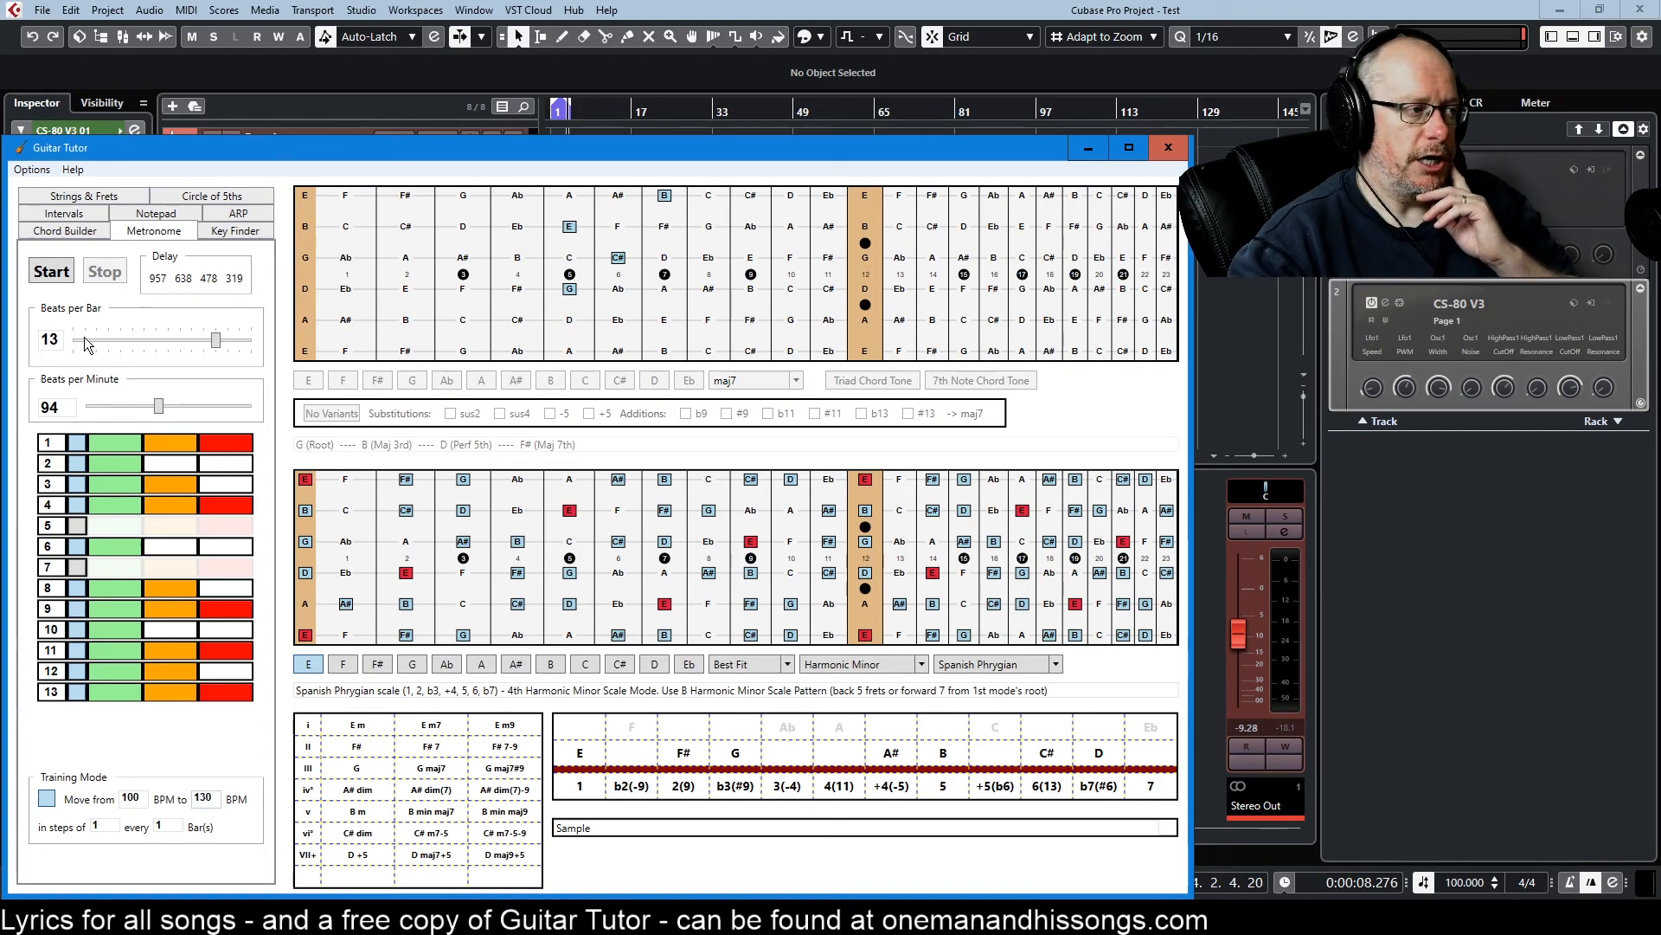
- Run the metronome through the training tempo increases, stop it, and set the increase interval to every 3 bars
{"action": "left_click", "coordinate": [46, 269]}
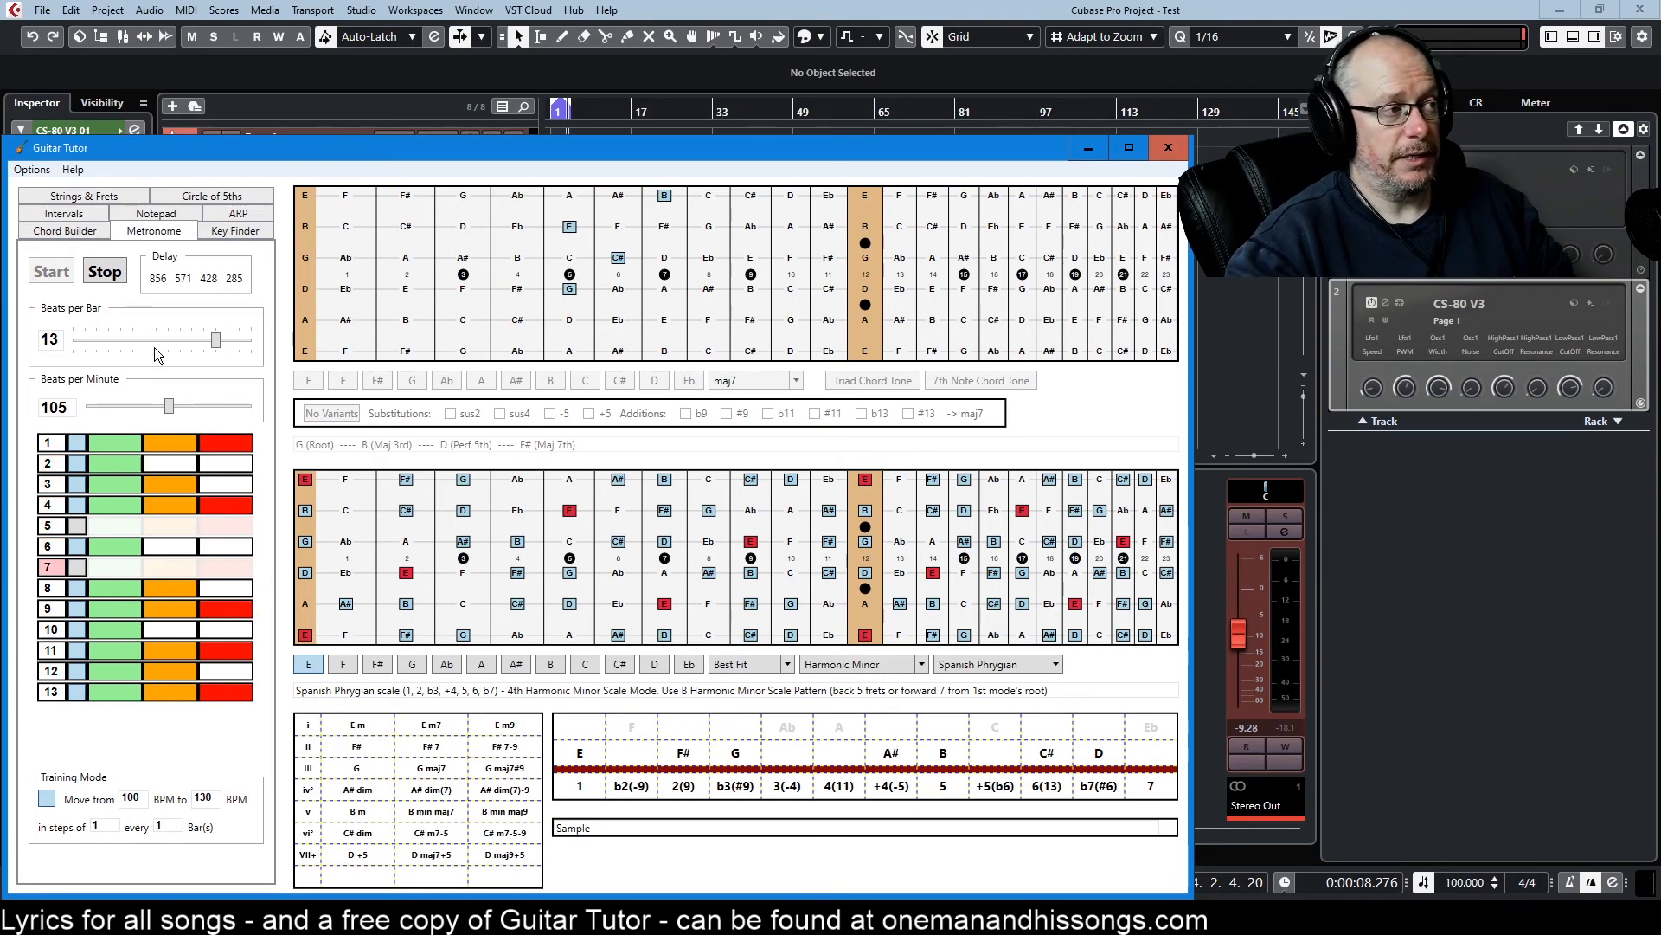
{"action": "left_click", "coordinate": [101, 273]}
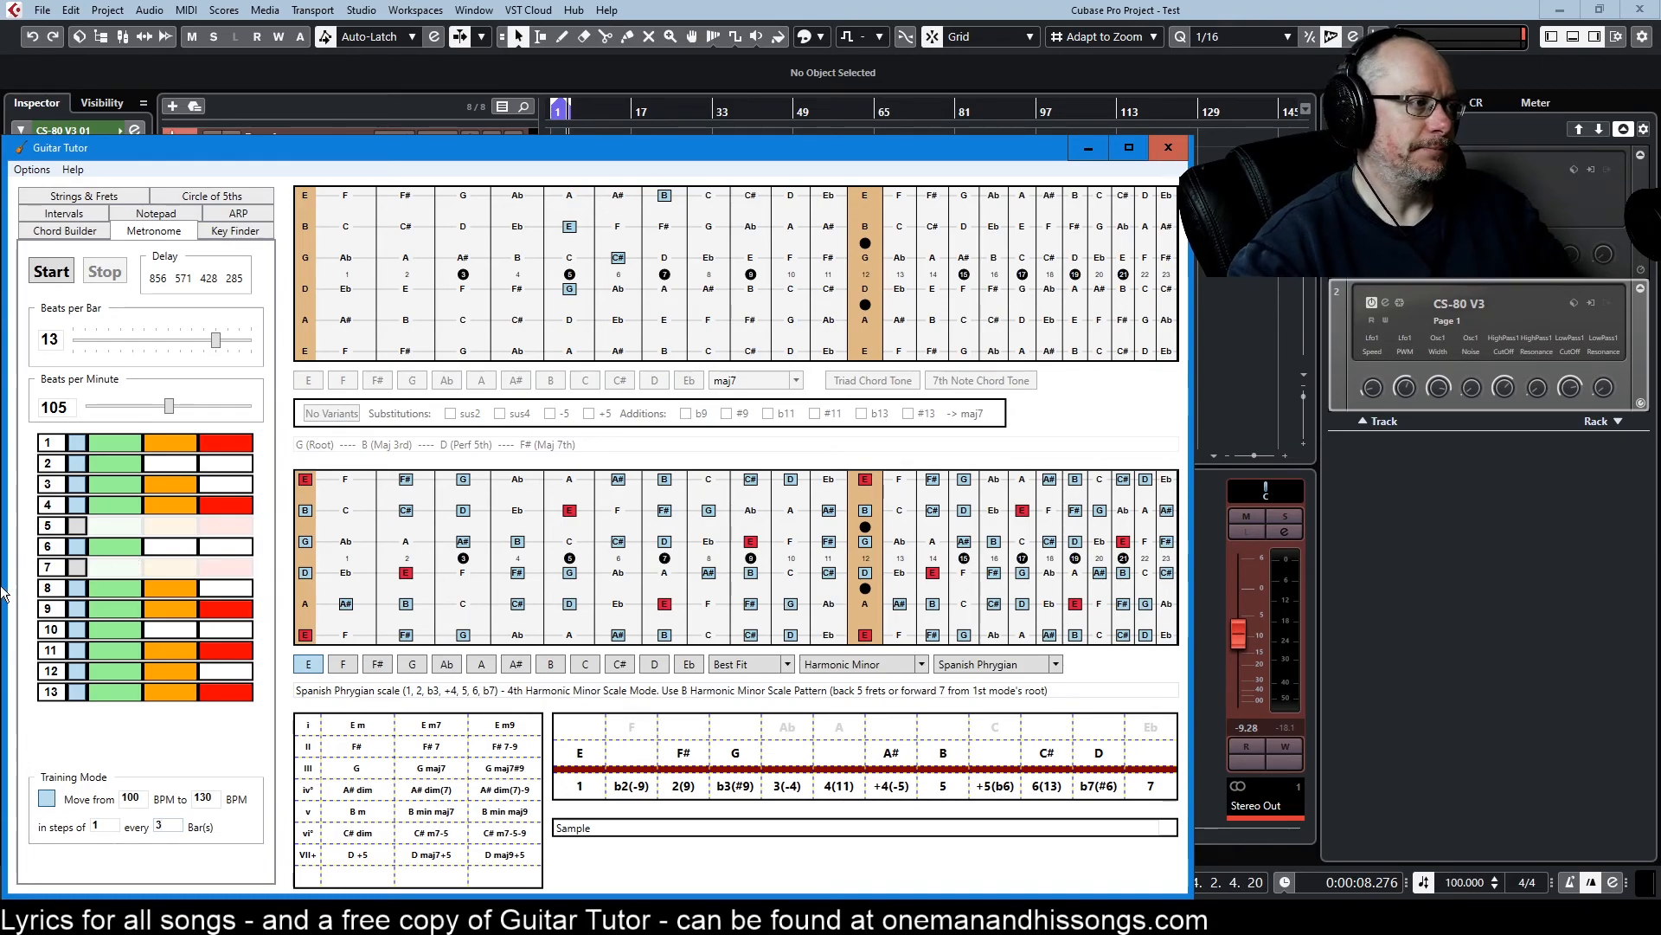
- View the intervals reference and the Circle of 5ths, and change the C Major scale's mode to Dorian
{"action": "left_click", "coordinate": [64, 214]}
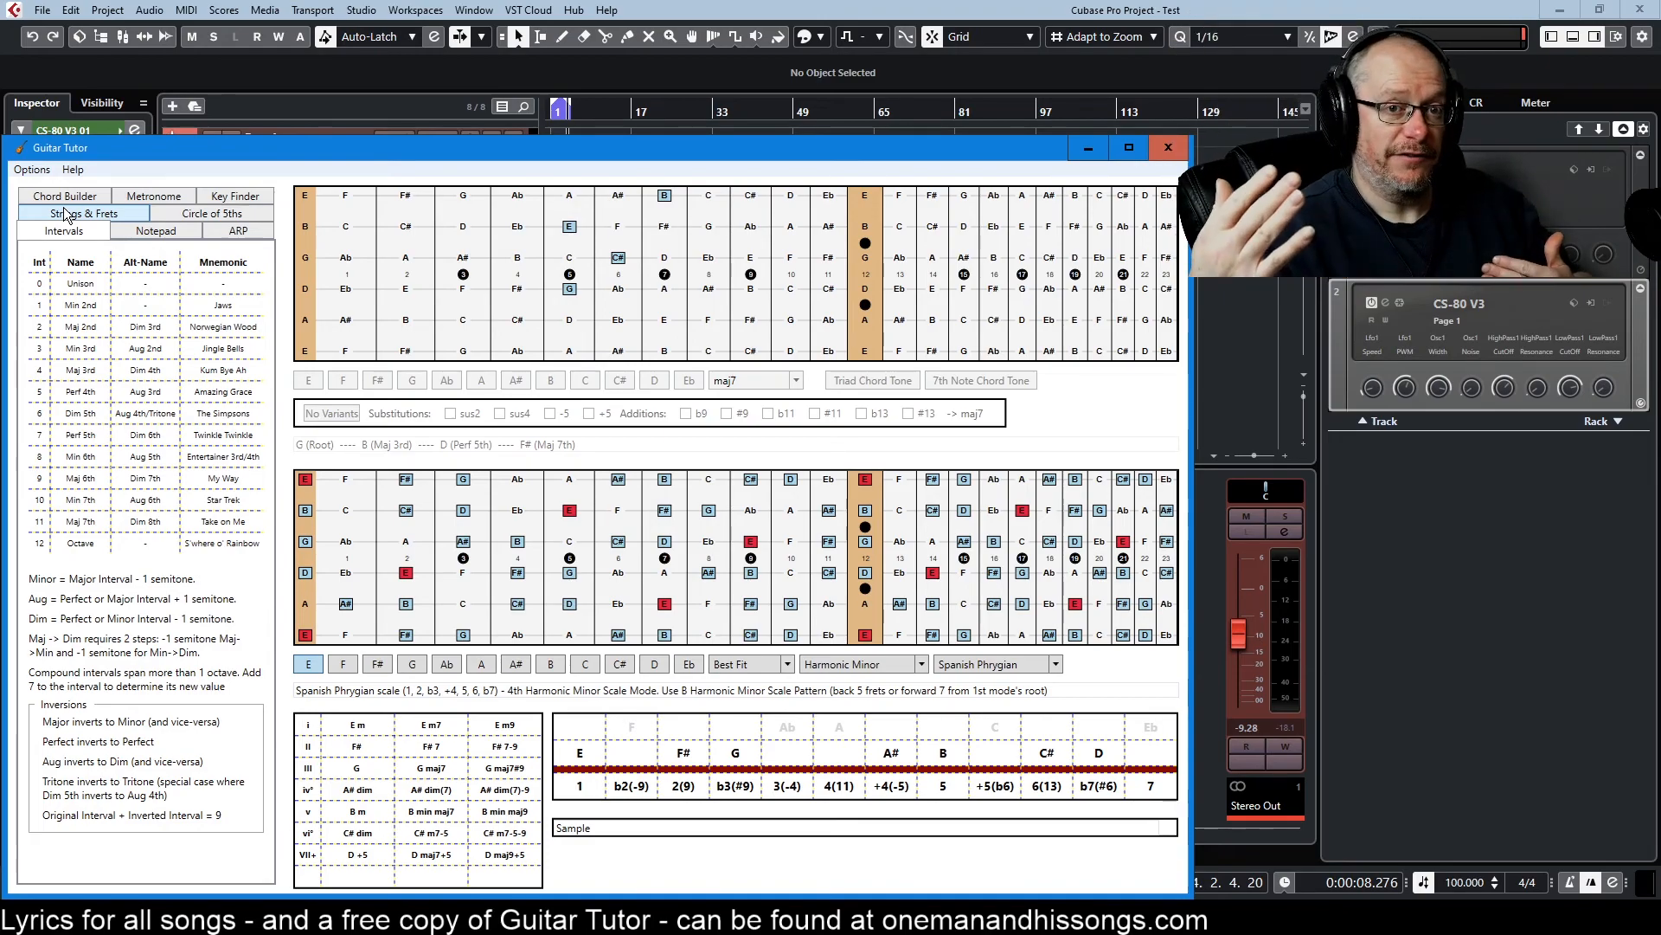
{"action": "left_click", "coordinate": [212, 213]}
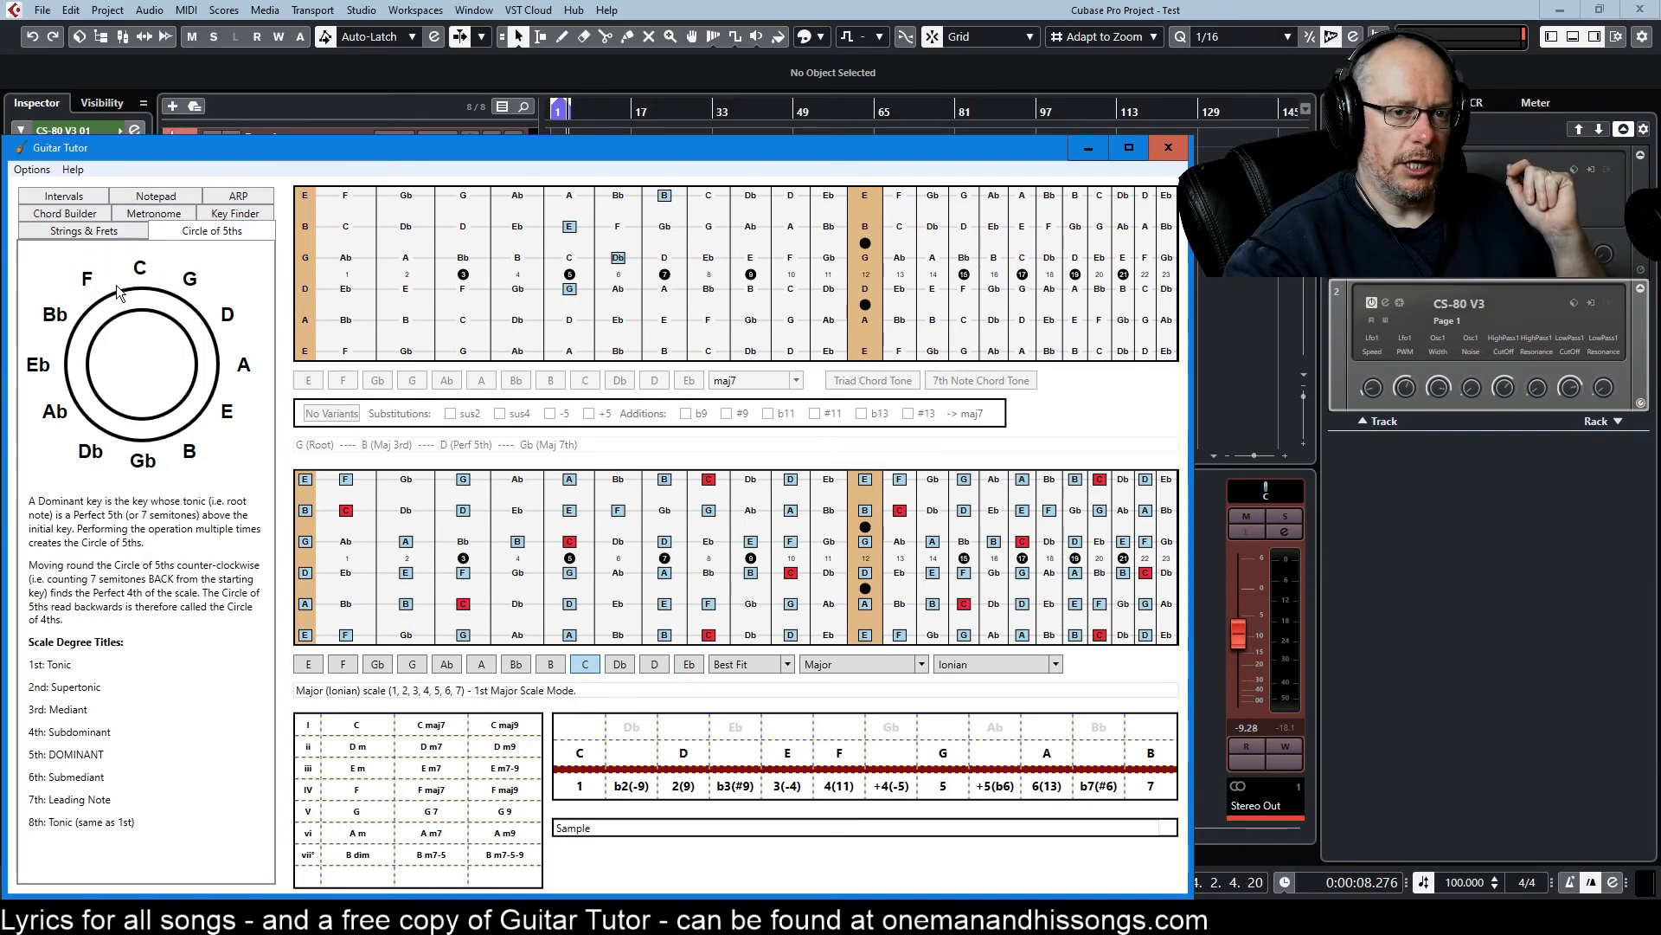
{"action": "left_click", "coordinate": [974, 662]}
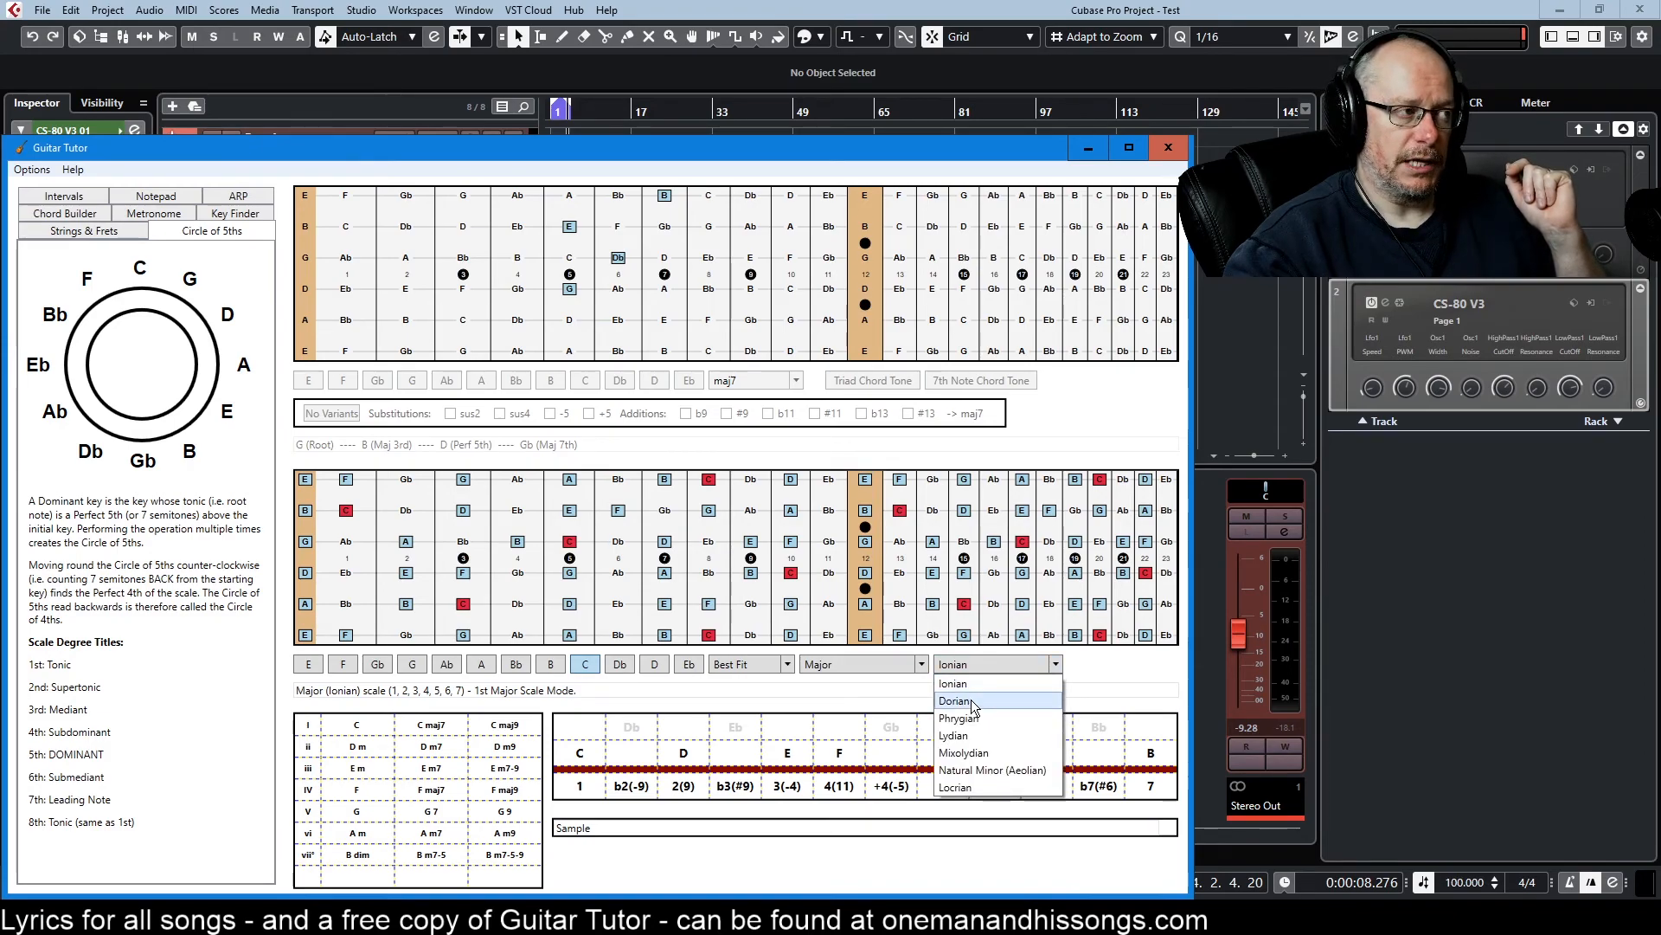
{"action": "left_click", "coordinate": [971, 701]}
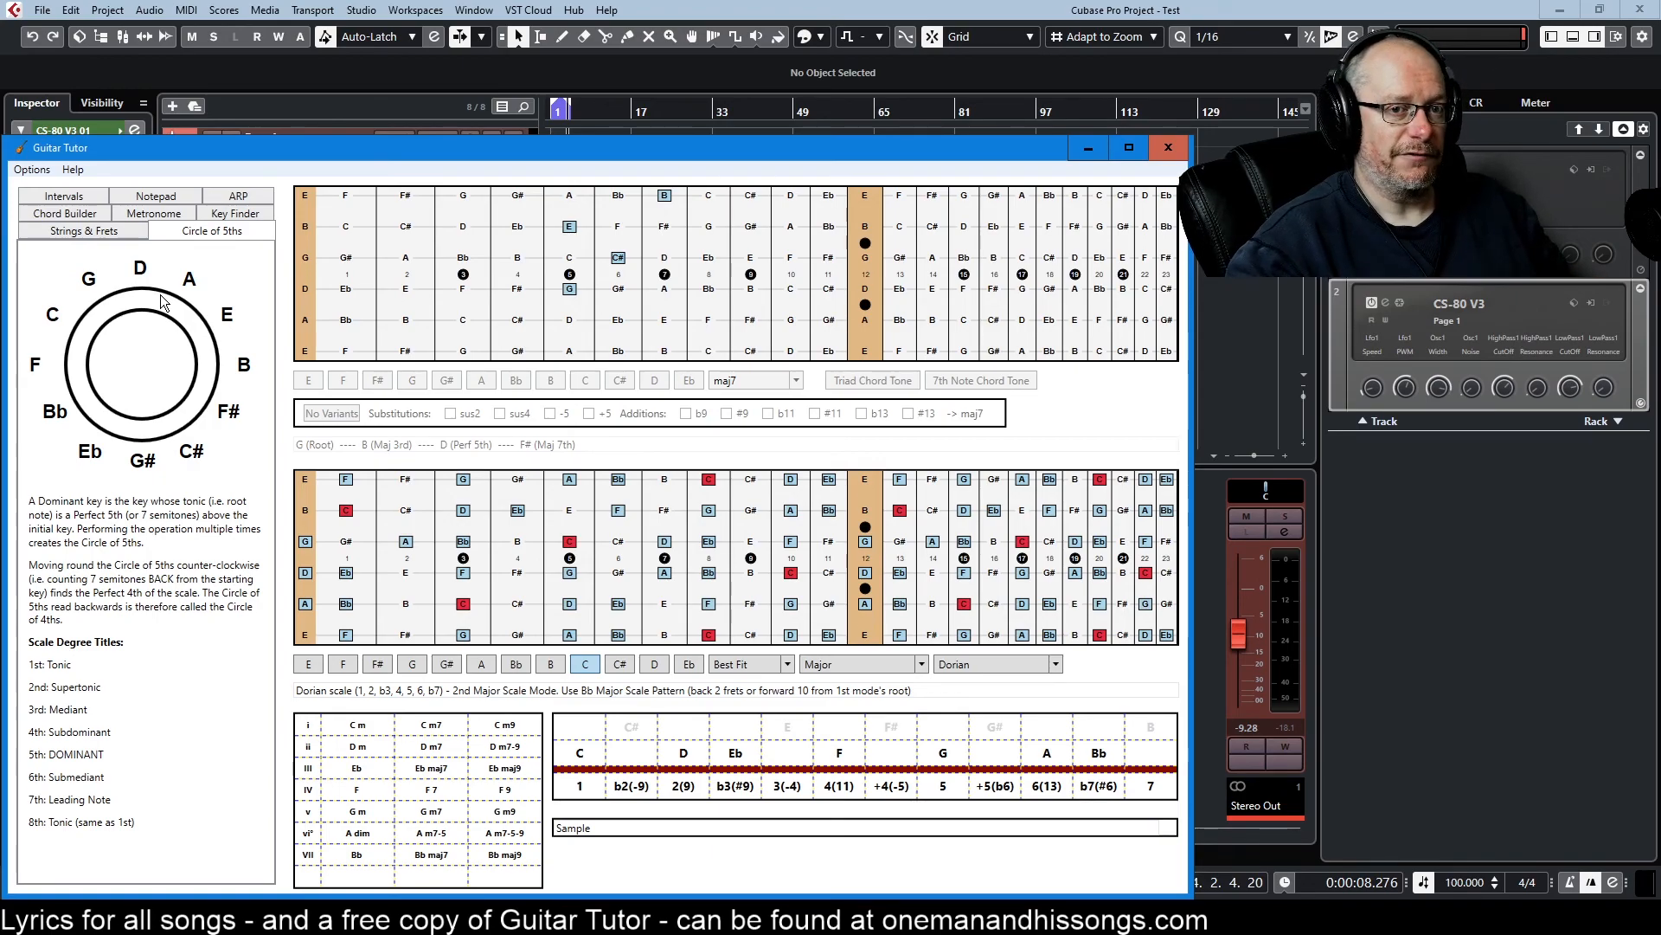
- Switch the fretboard display to Keyboard Mode and set the Dorian scale's root to D
{"action": "left_click", "coordinate": [28, 170]}
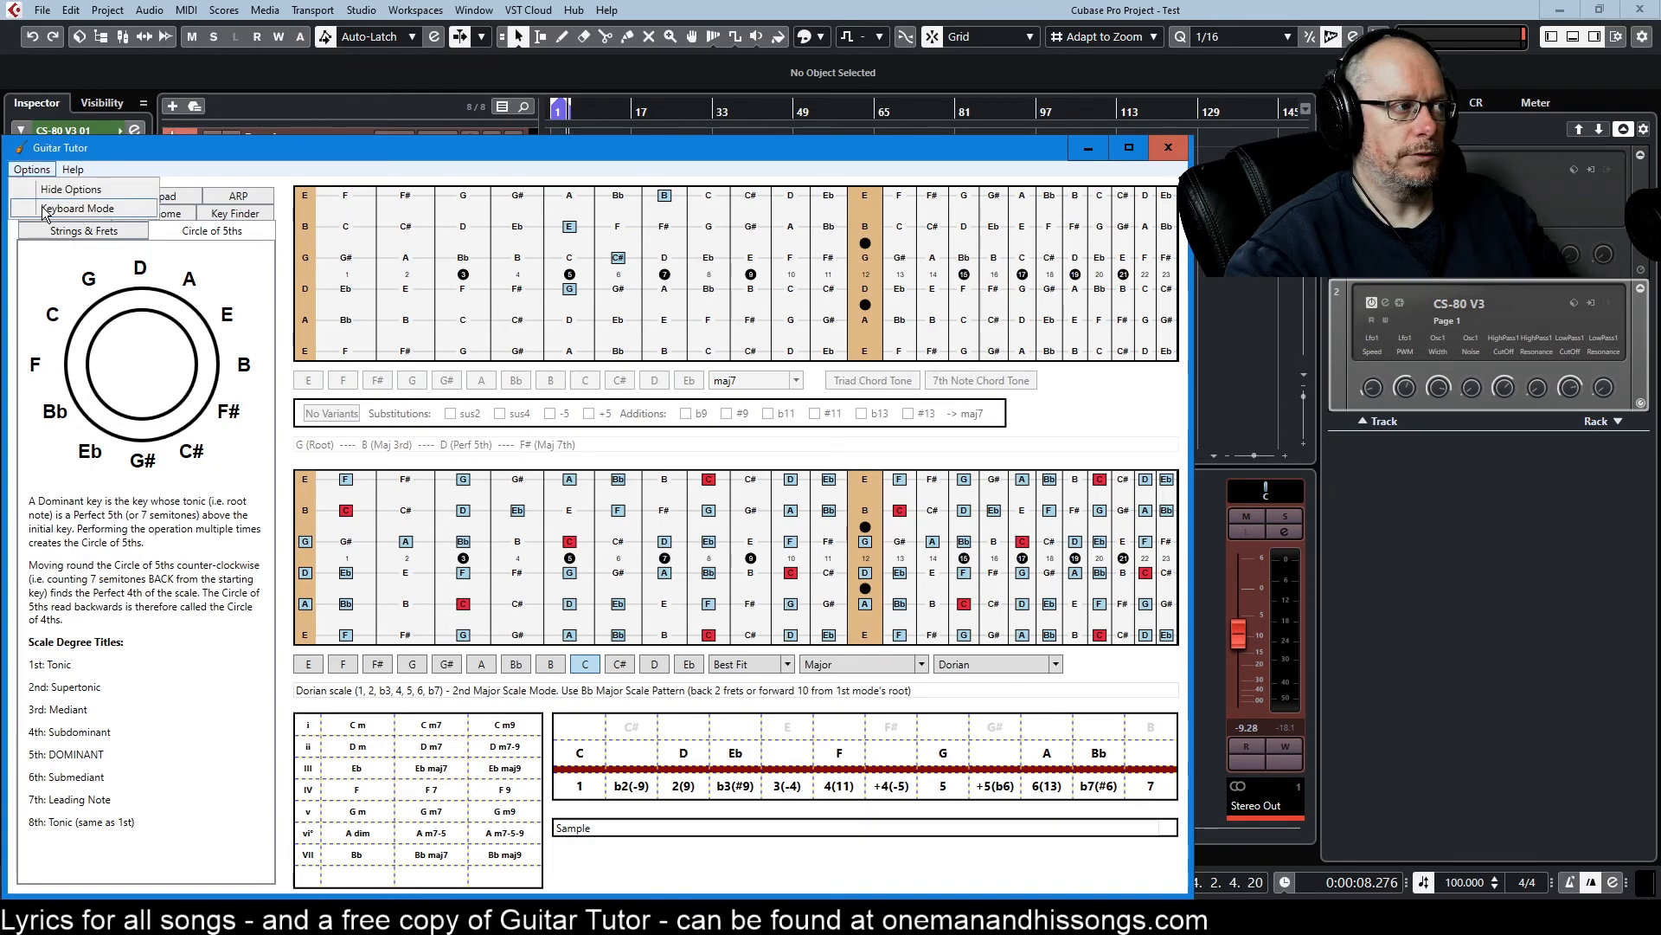
{"action": "left_click", "coordinate": [35, 208]}
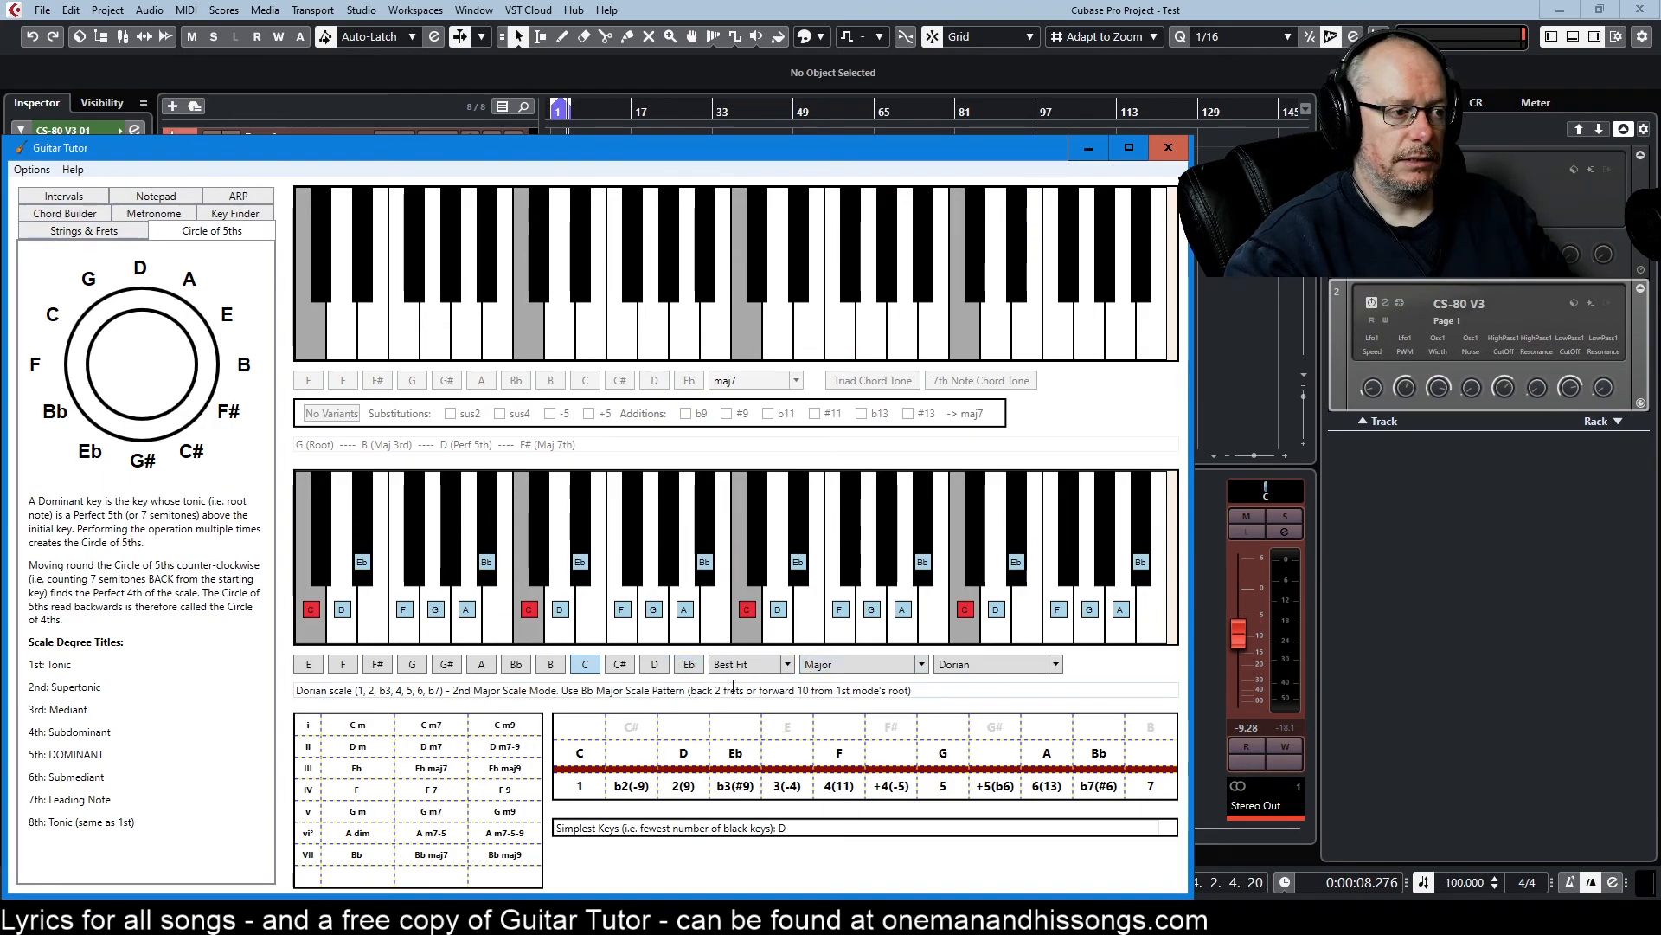
{"action": "left_click", "coordinate": [654, 666]}
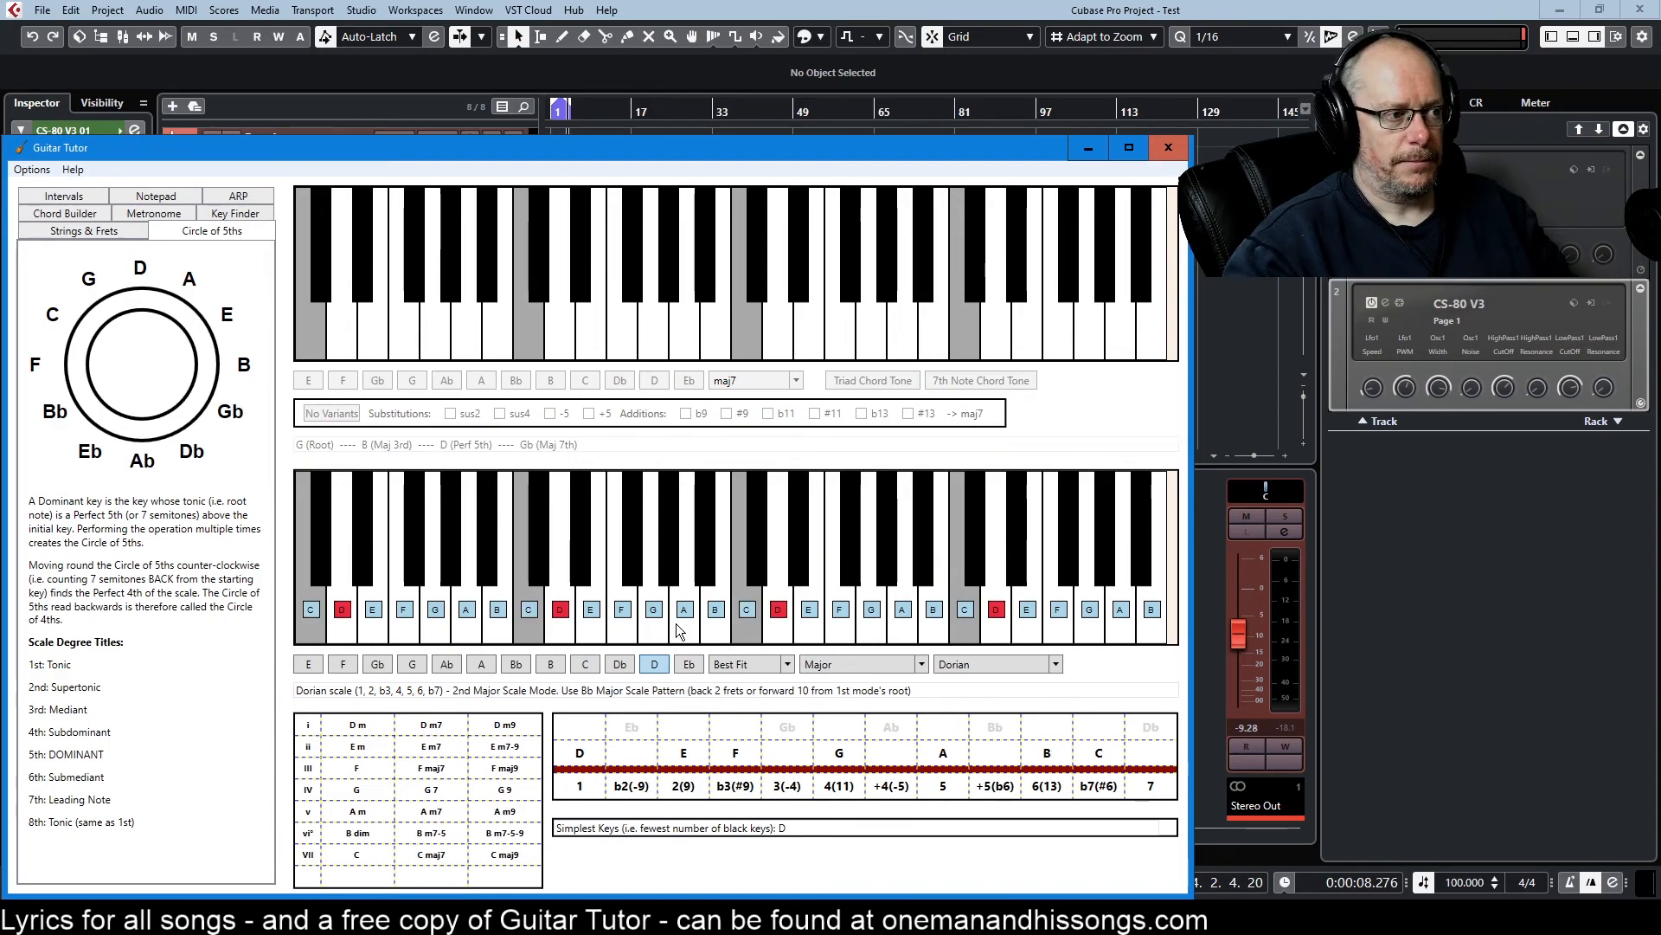
- Change the Major scale's mode to Lydian and set its root to F, the suggested simplest key
{"action": "left_click", "coordinate": [979, 663]}
{"action": "left_click", "coordinate": [970, 735]}
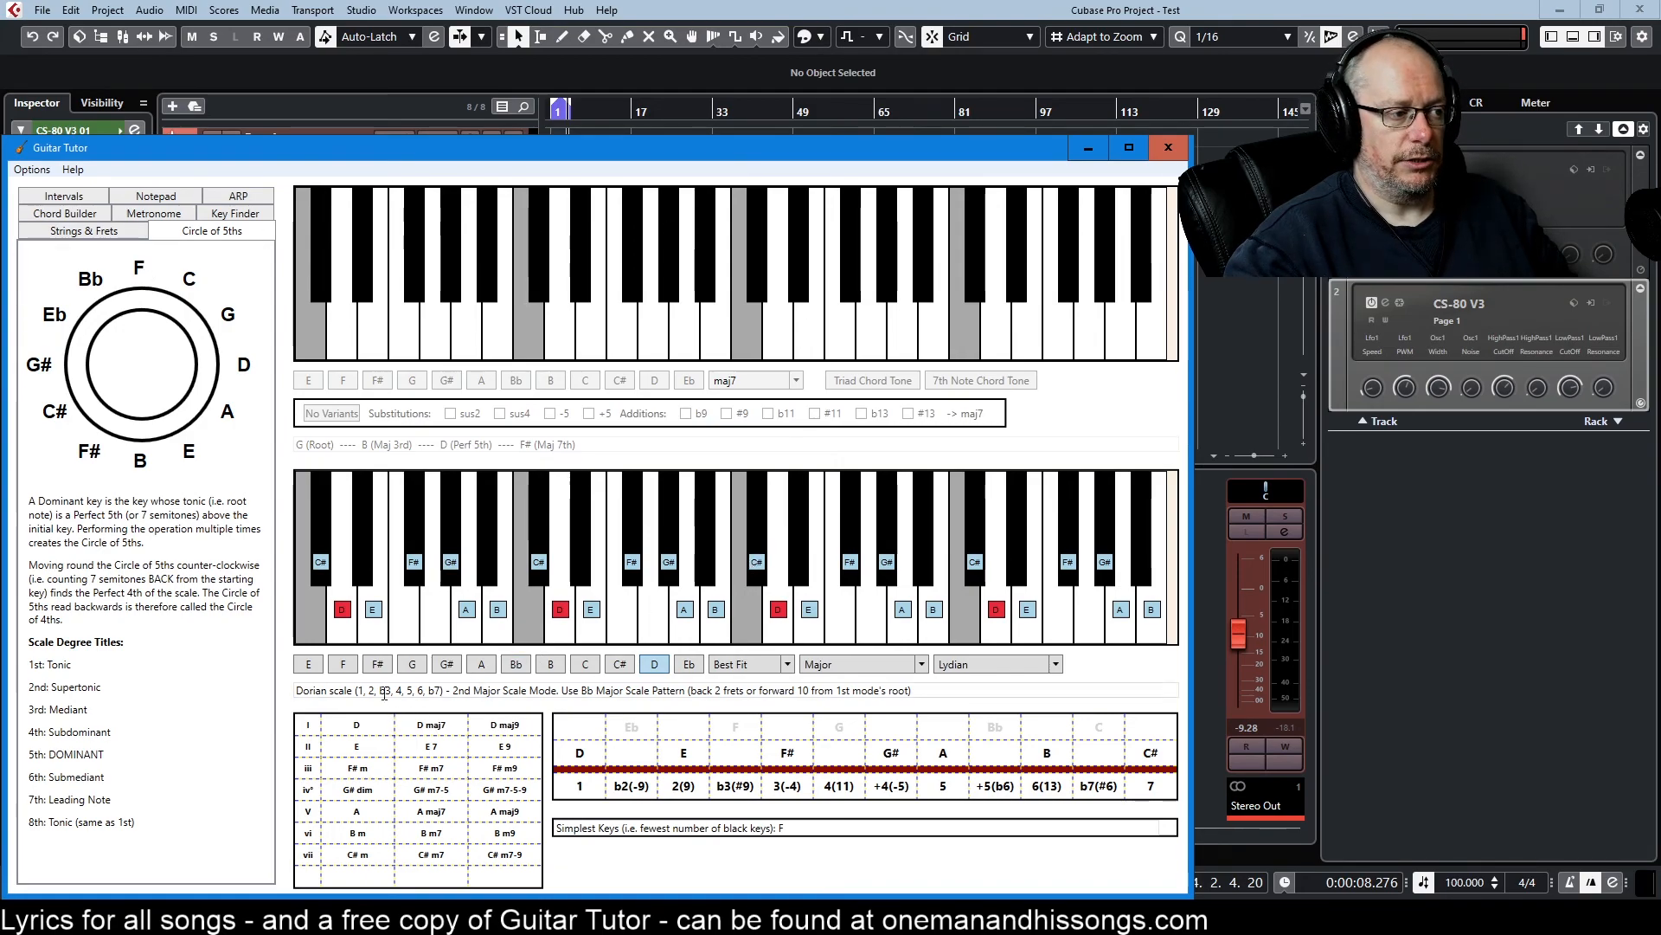
{"action": "left_click", "coordinate": [344, 663]}
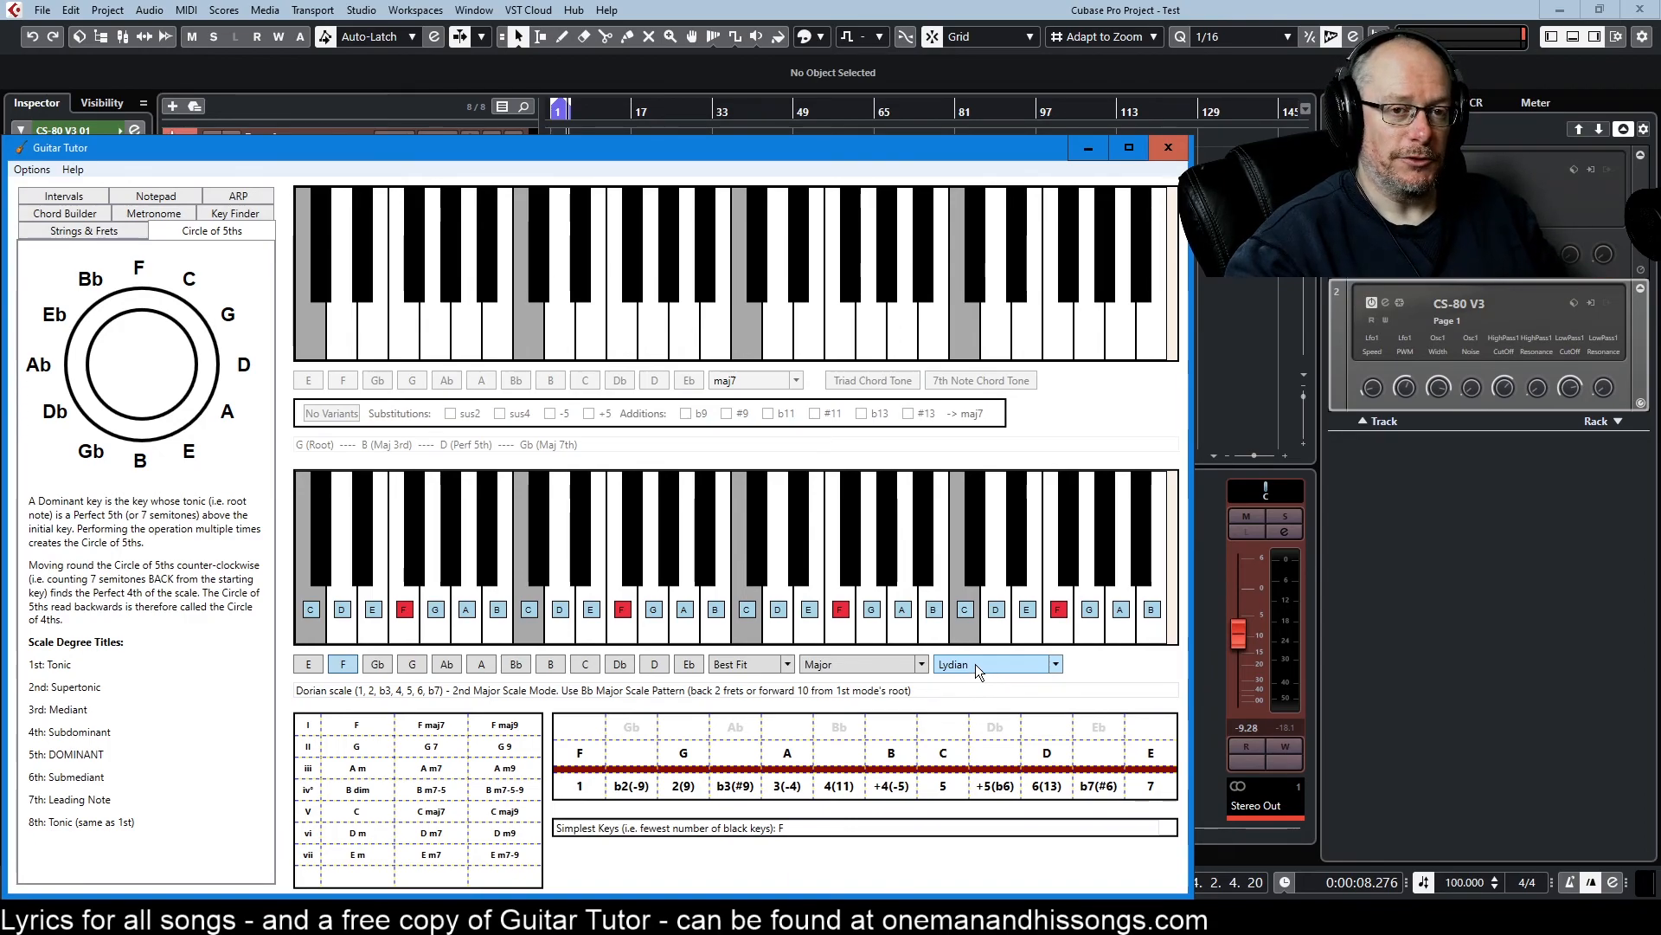
- Show the Phrygian Dominant mode of the Harmonic Minor scale on the keyboard with E as its root
{"action": "left_click", "coordinate": [854, 663]}
{"action": "left_click", "coordinate": [849, 703]}
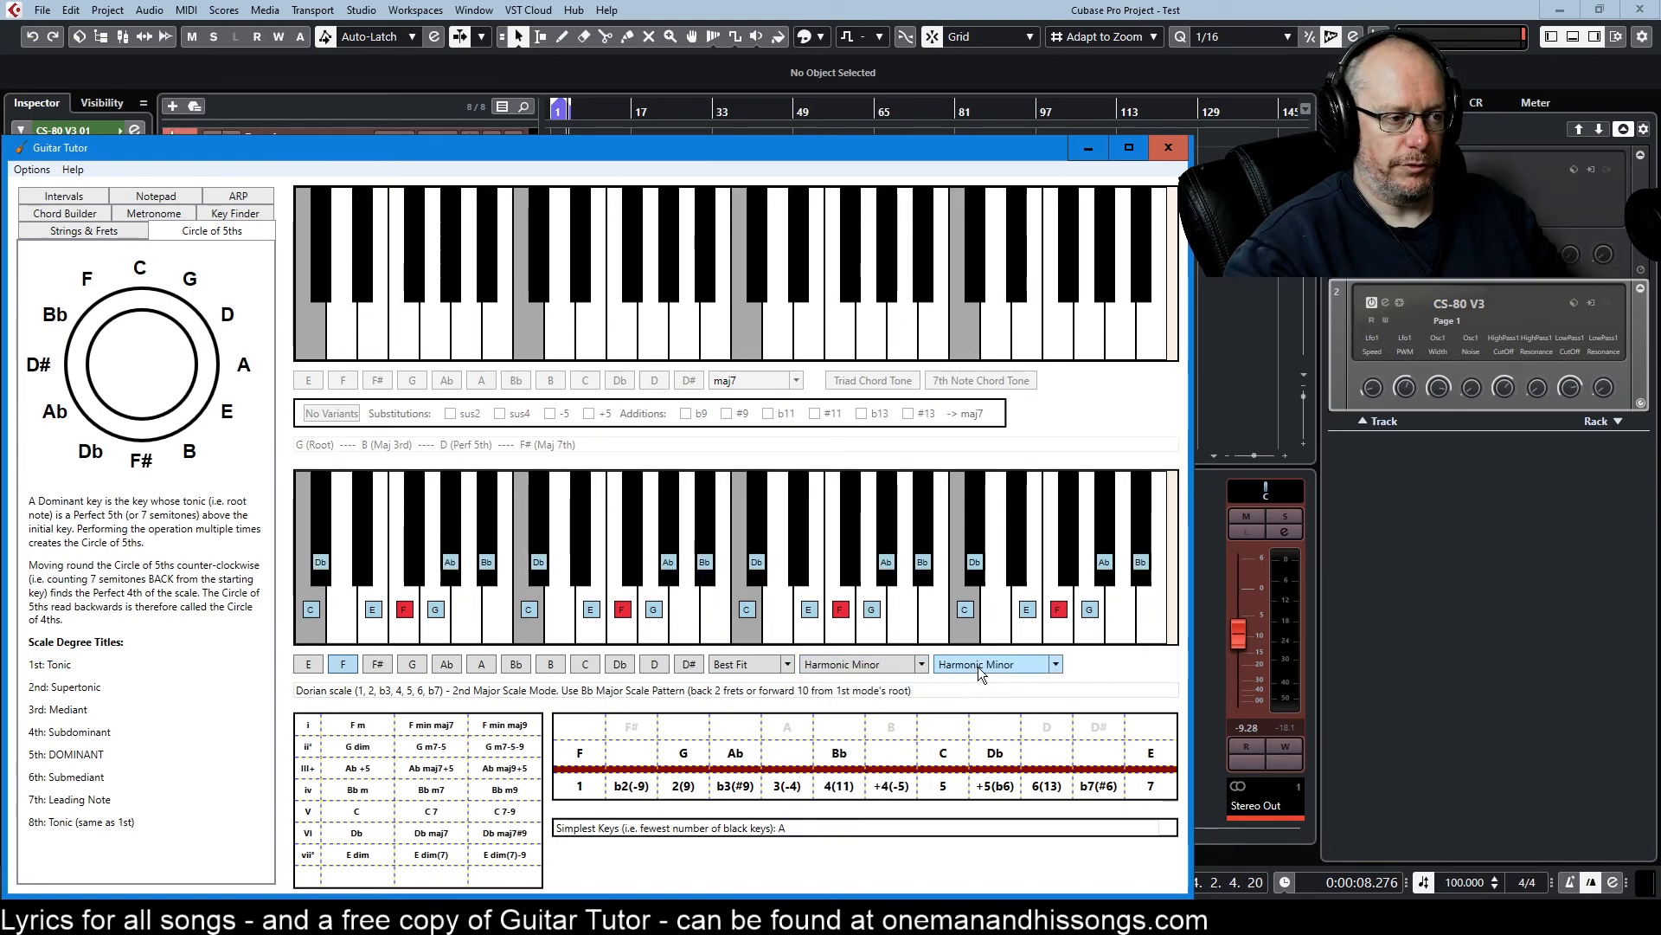
{"action": "left_click", "coordinate": [978, 668]}
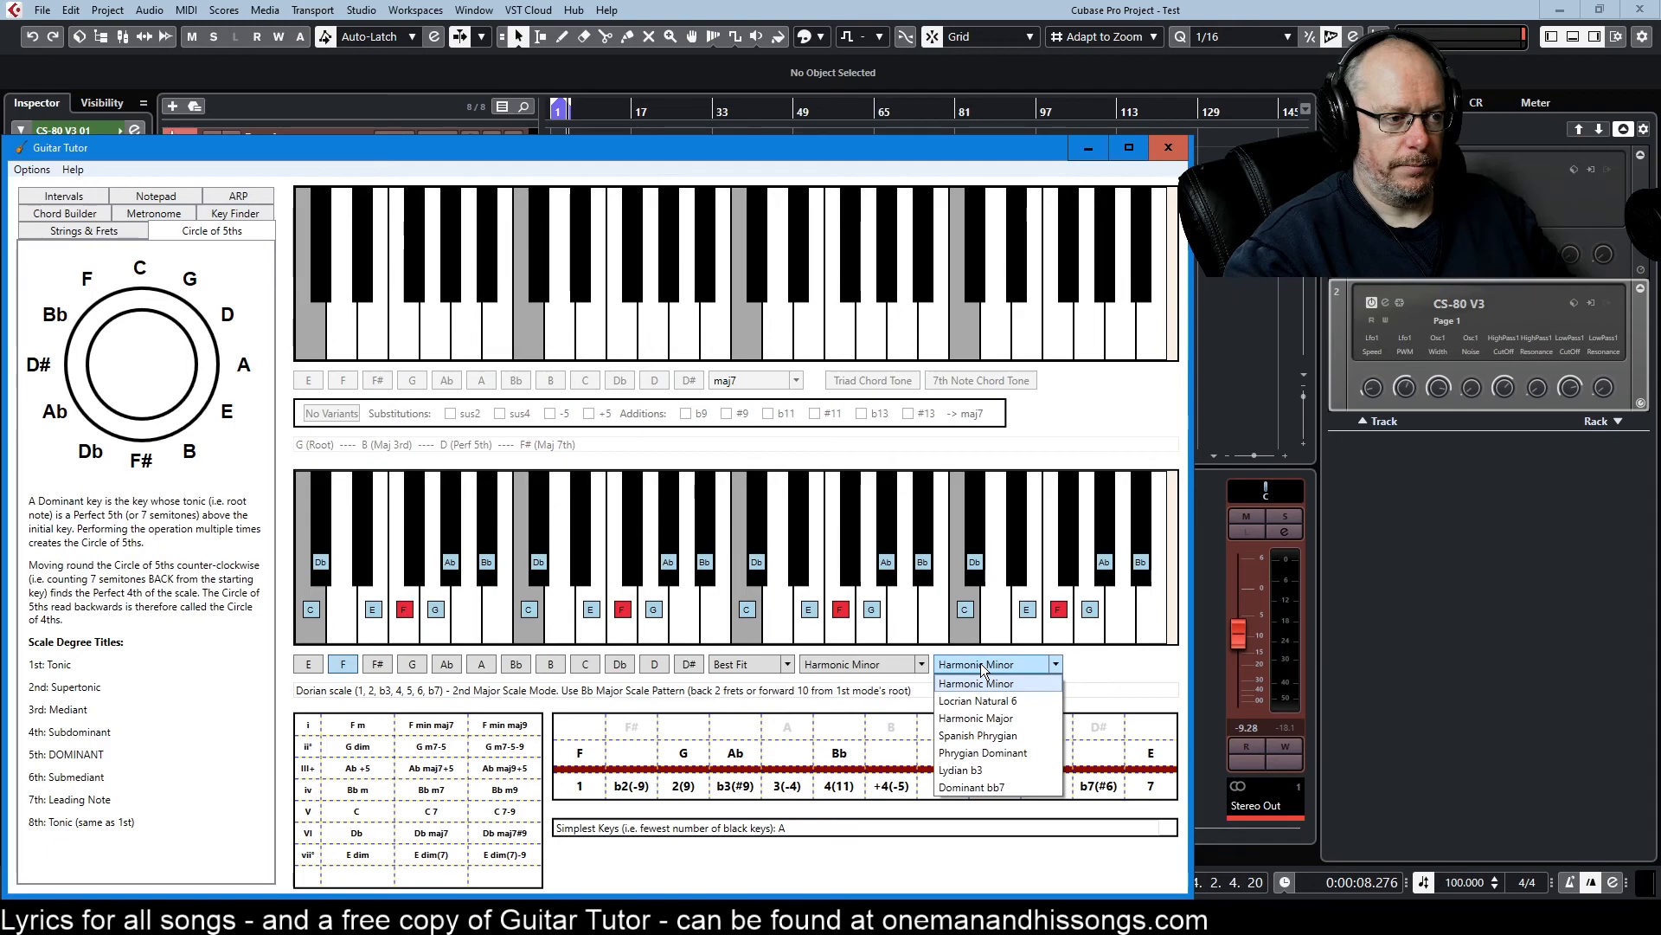
{"action": "left_click", "coordinate": [985, 753]}
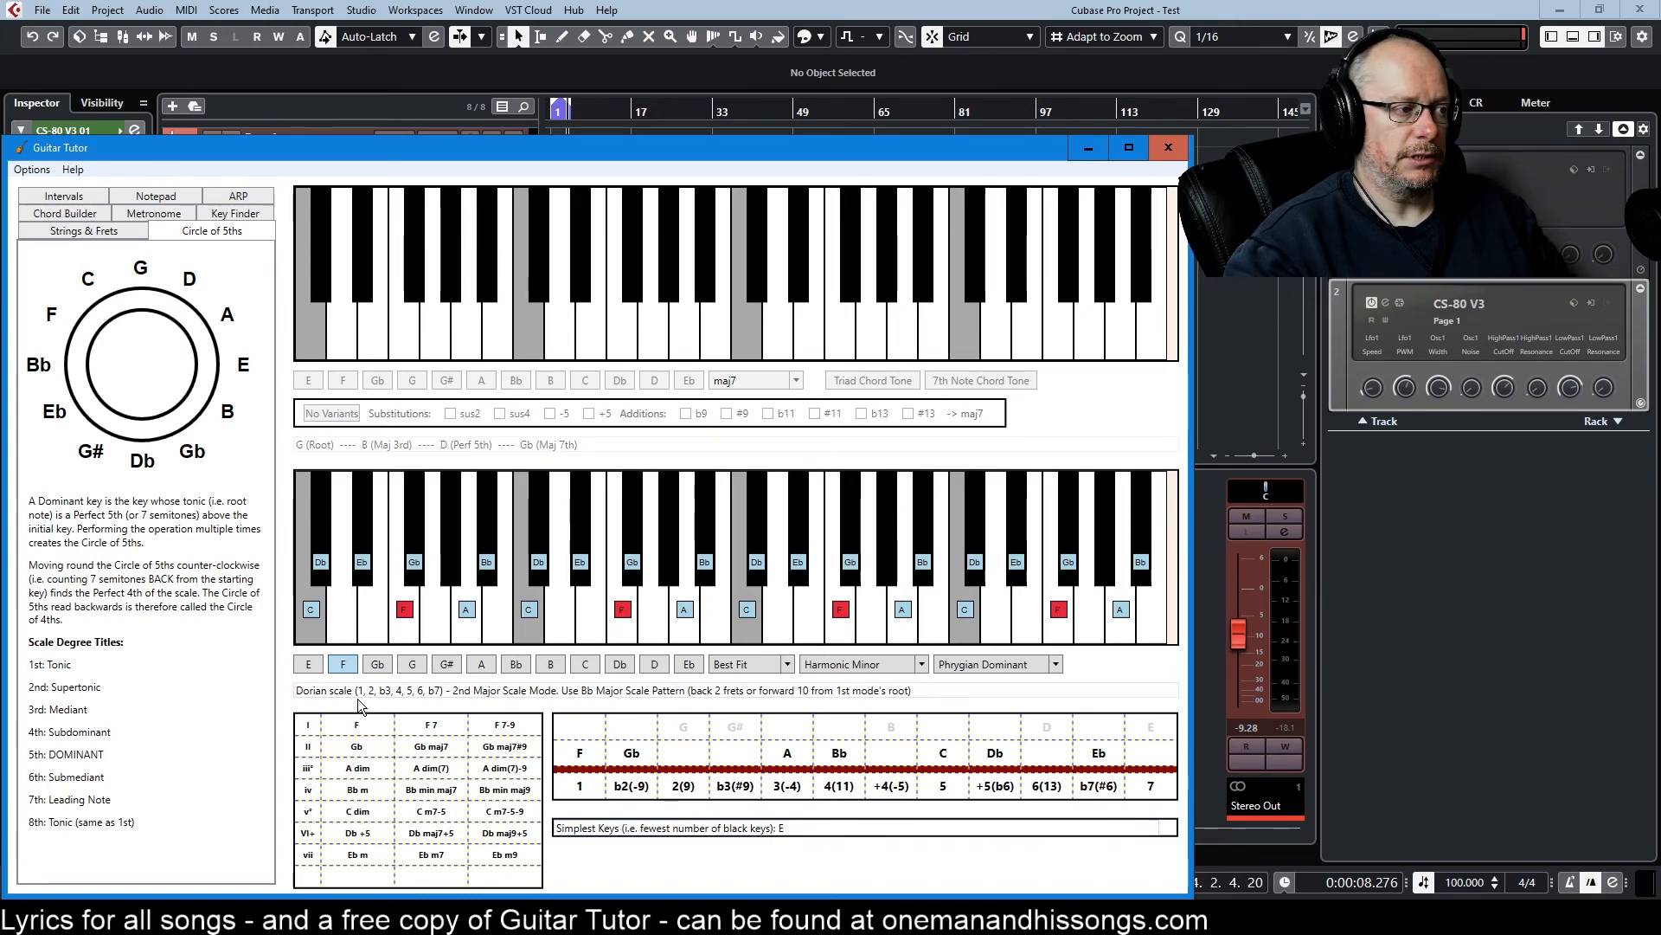
{"action": "left_click", "coordinate": [312, 666]}
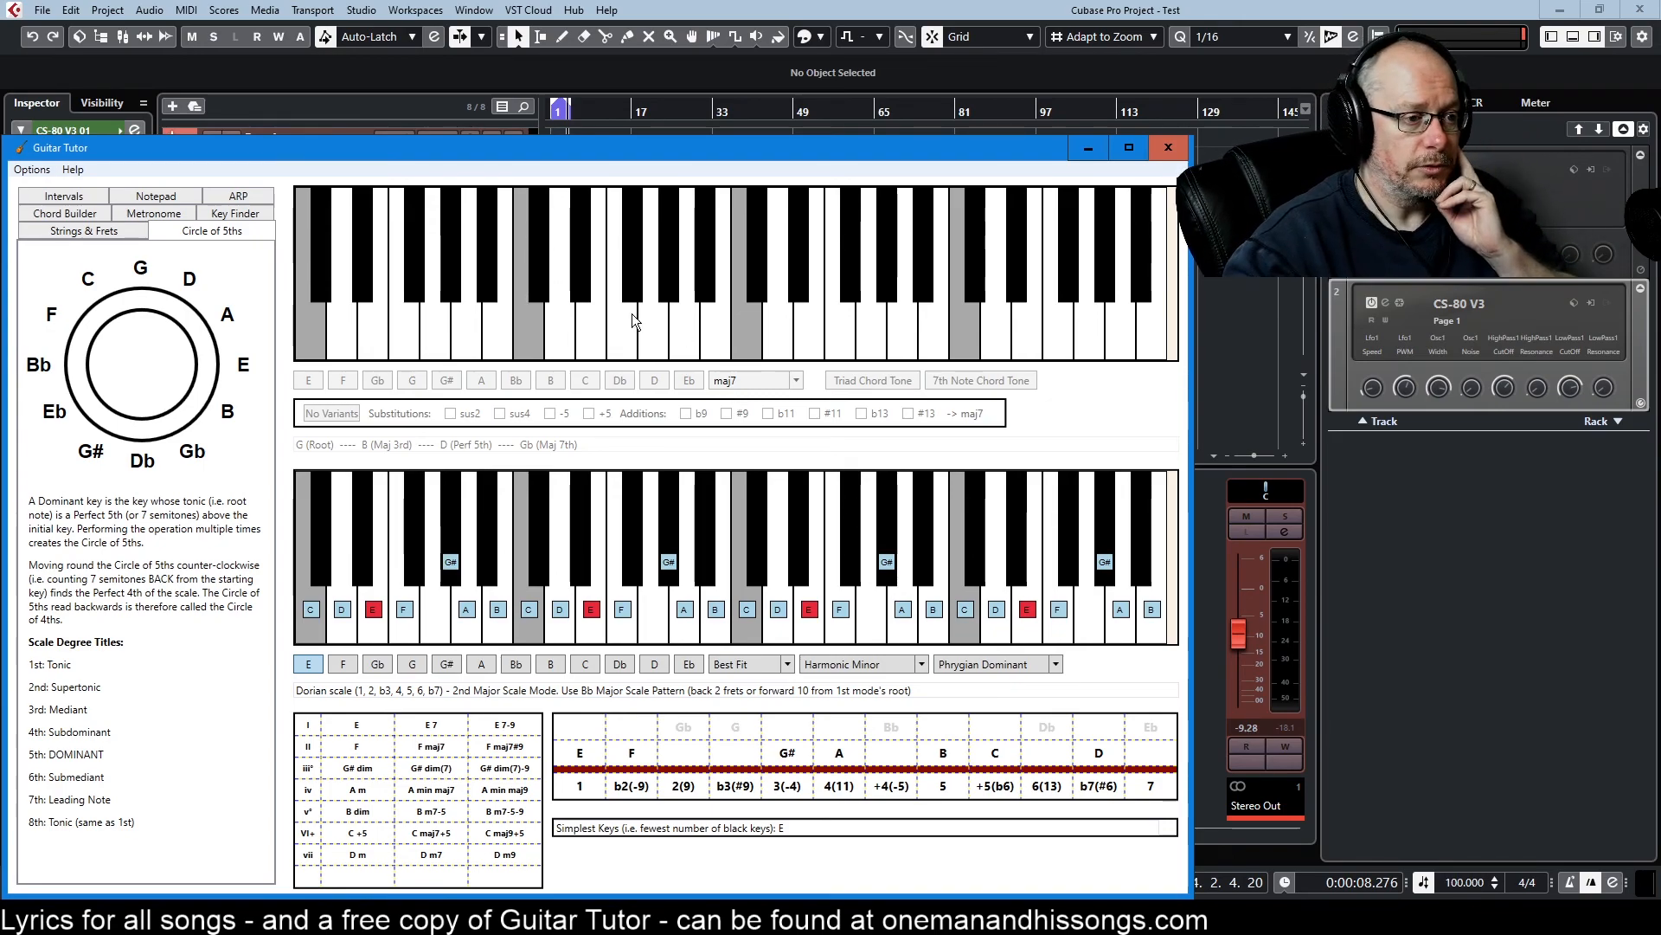
- Show the Lydian Dominant mode of the Melodic Minor (Asc.) scale on the keyboard with F as its root
{"action": "left_click", "coordinate": [874, 665]}
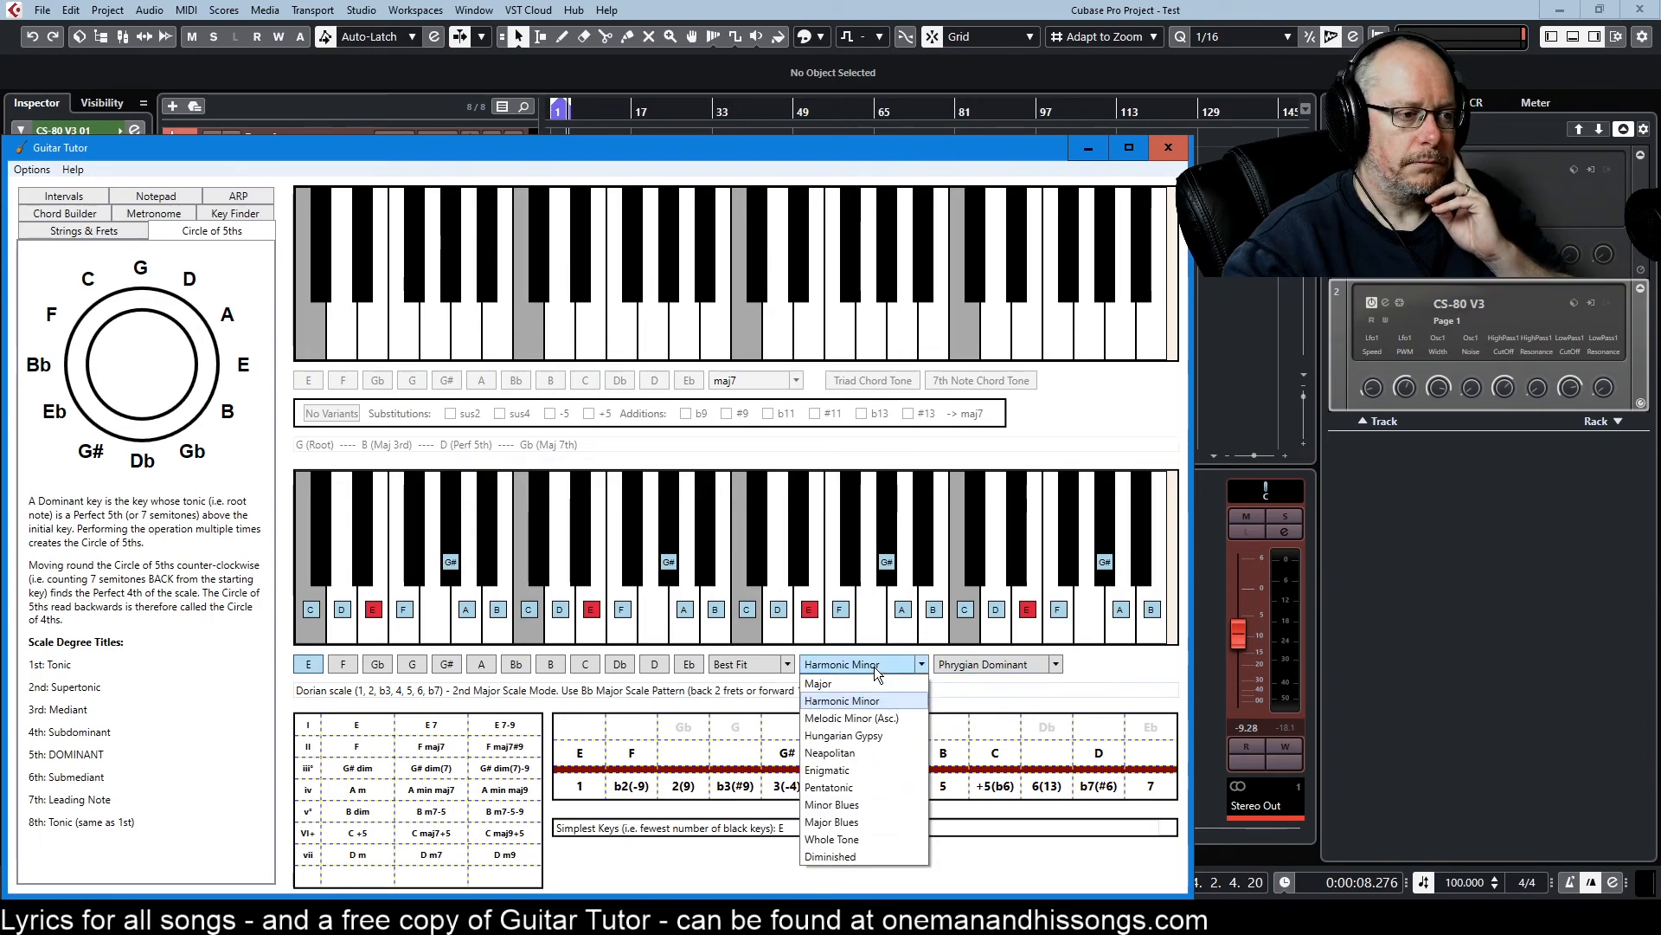
{"action": "left_click", "coordinate": [905, 718]}
{"action": "left_click", "coordinate": [982, 664]}
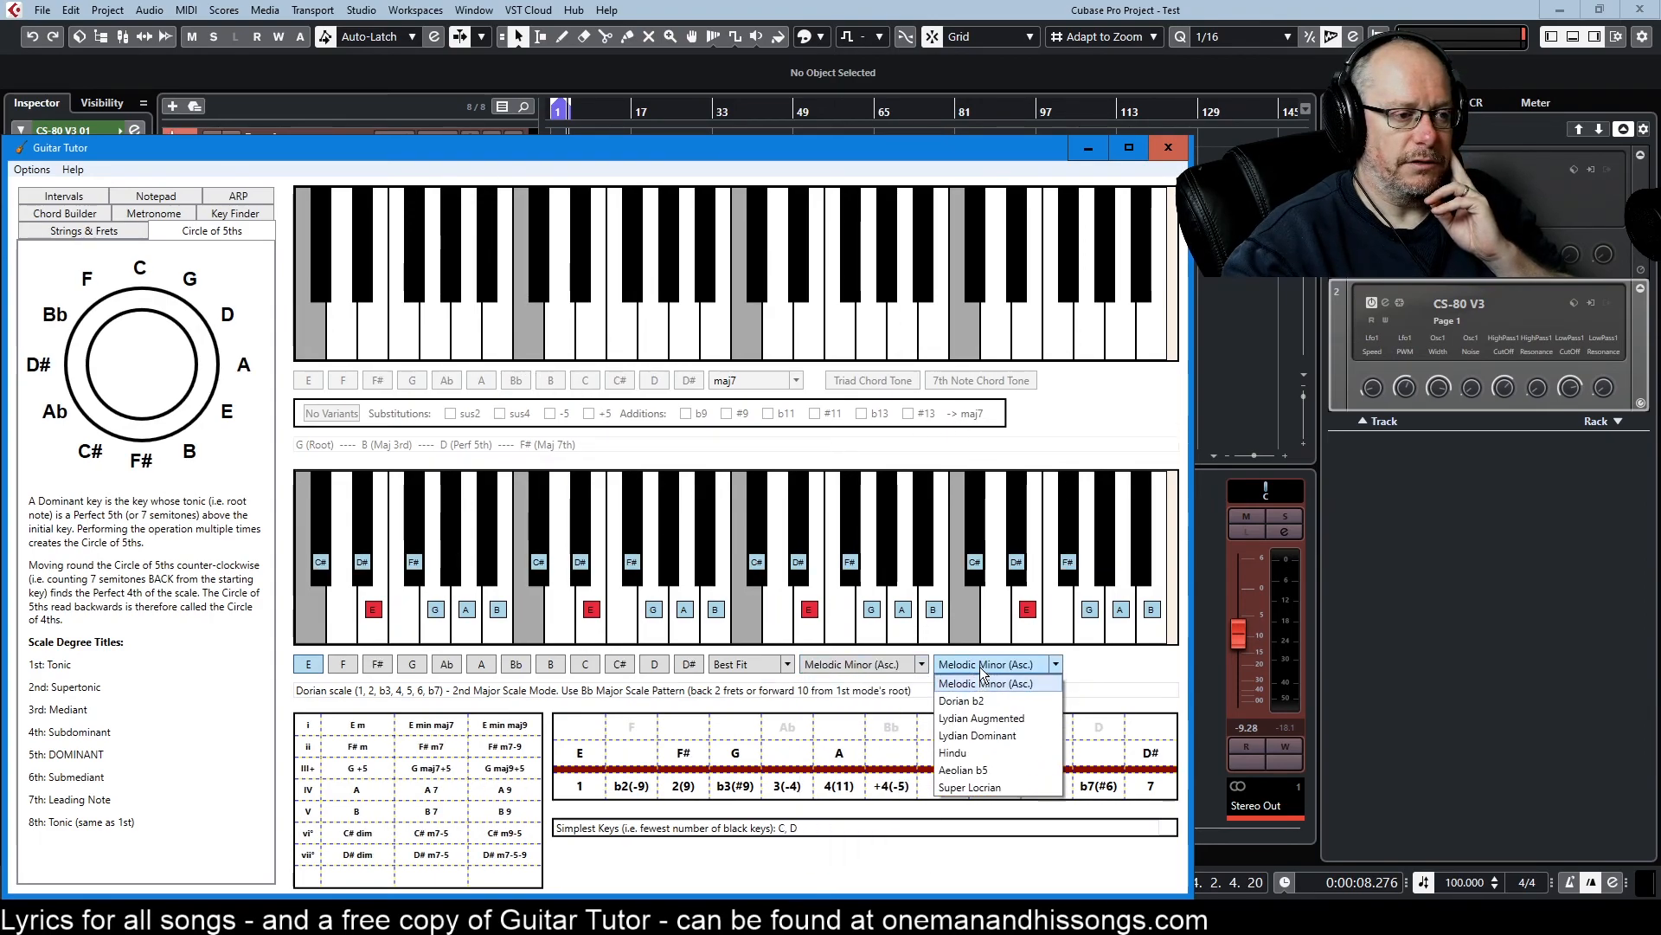
{"action": "left_click", "coordinate": [976, 737]}
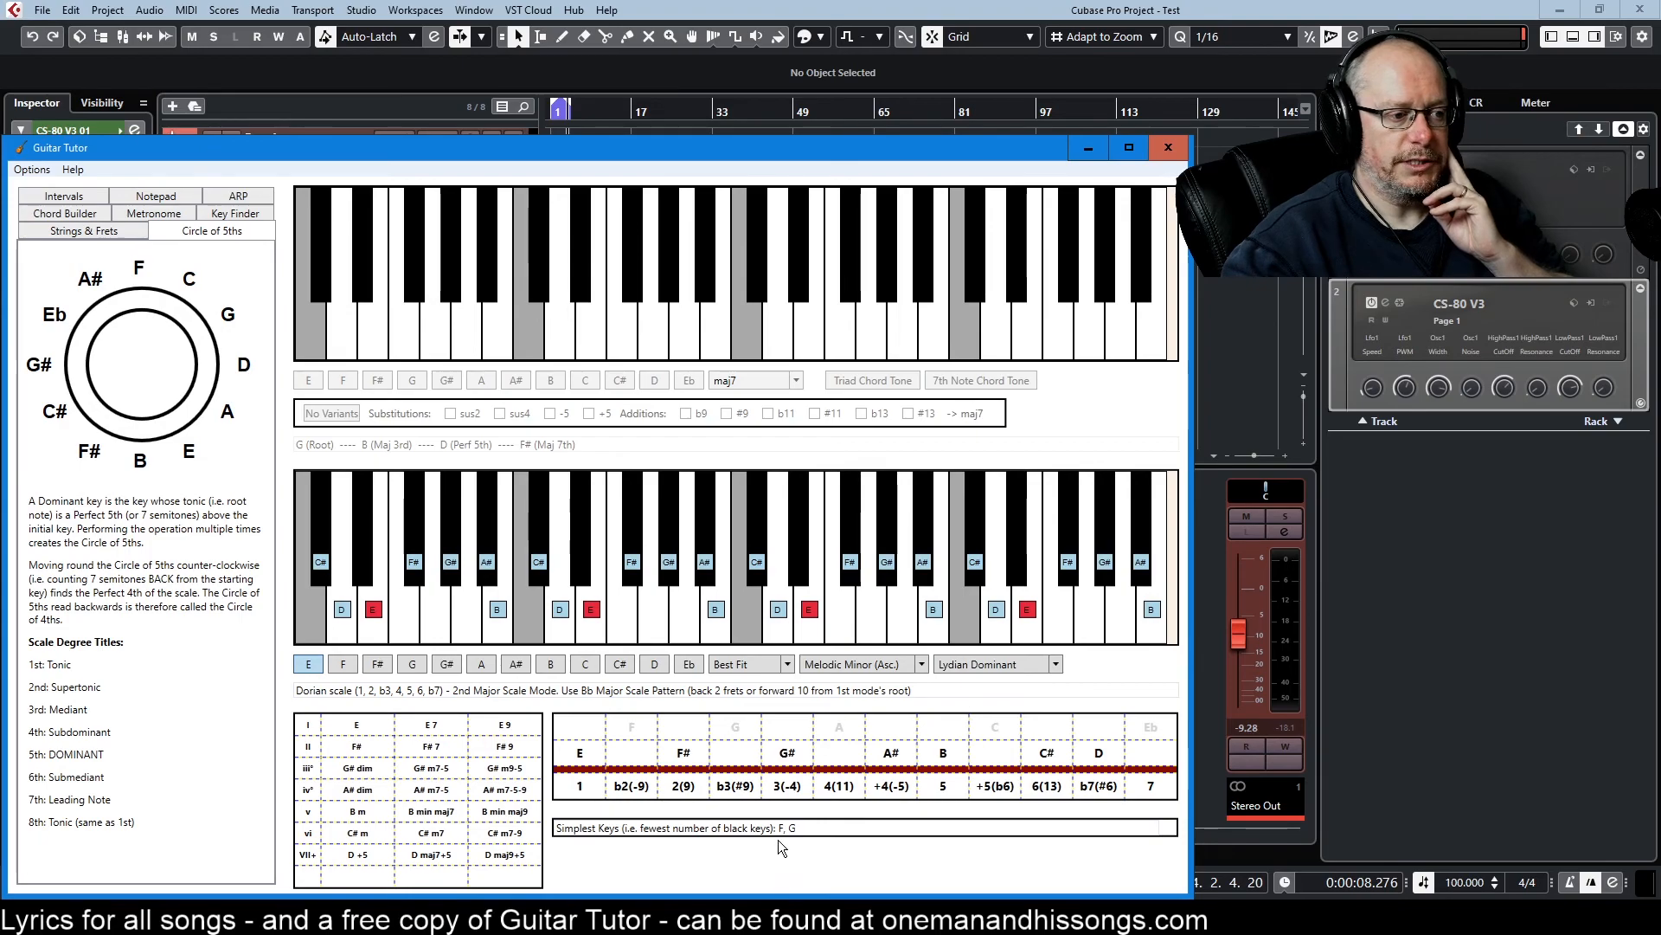
{"action": "left_click", "coordinate": [344, 664]}
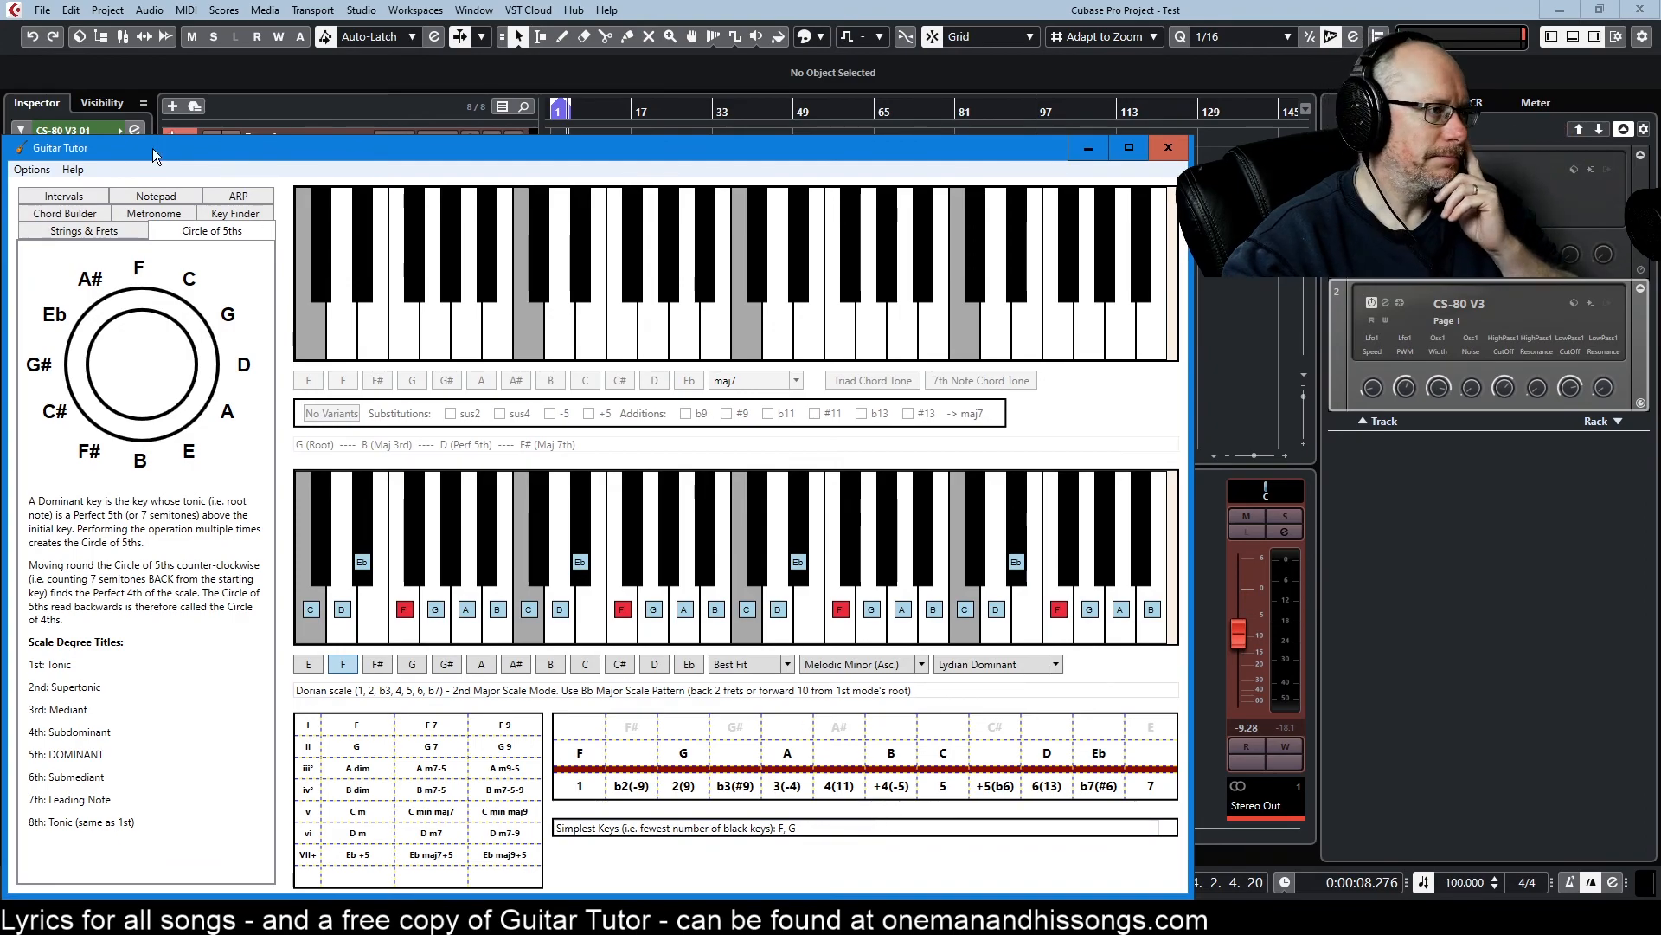
- Add the test text "vhcjhjhg" on a new line below the numbers in the notepad
{"action": "left_click", "coordinate": [156, 196]}
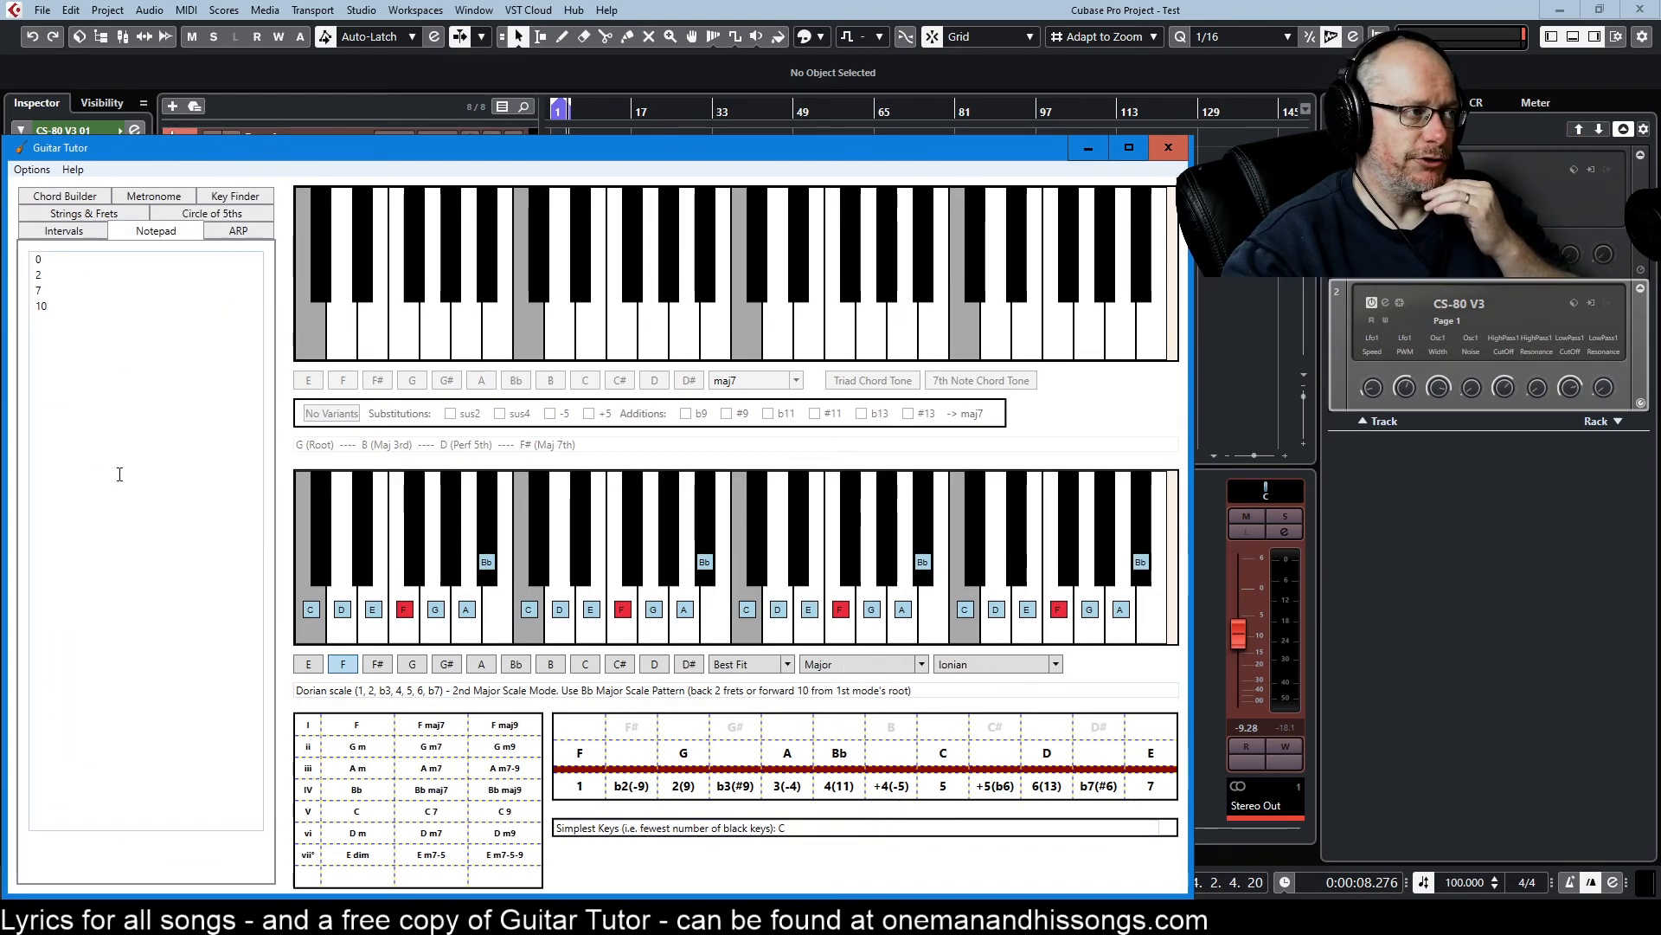
{"action": "left_click", "coordinate": [90, 344]}
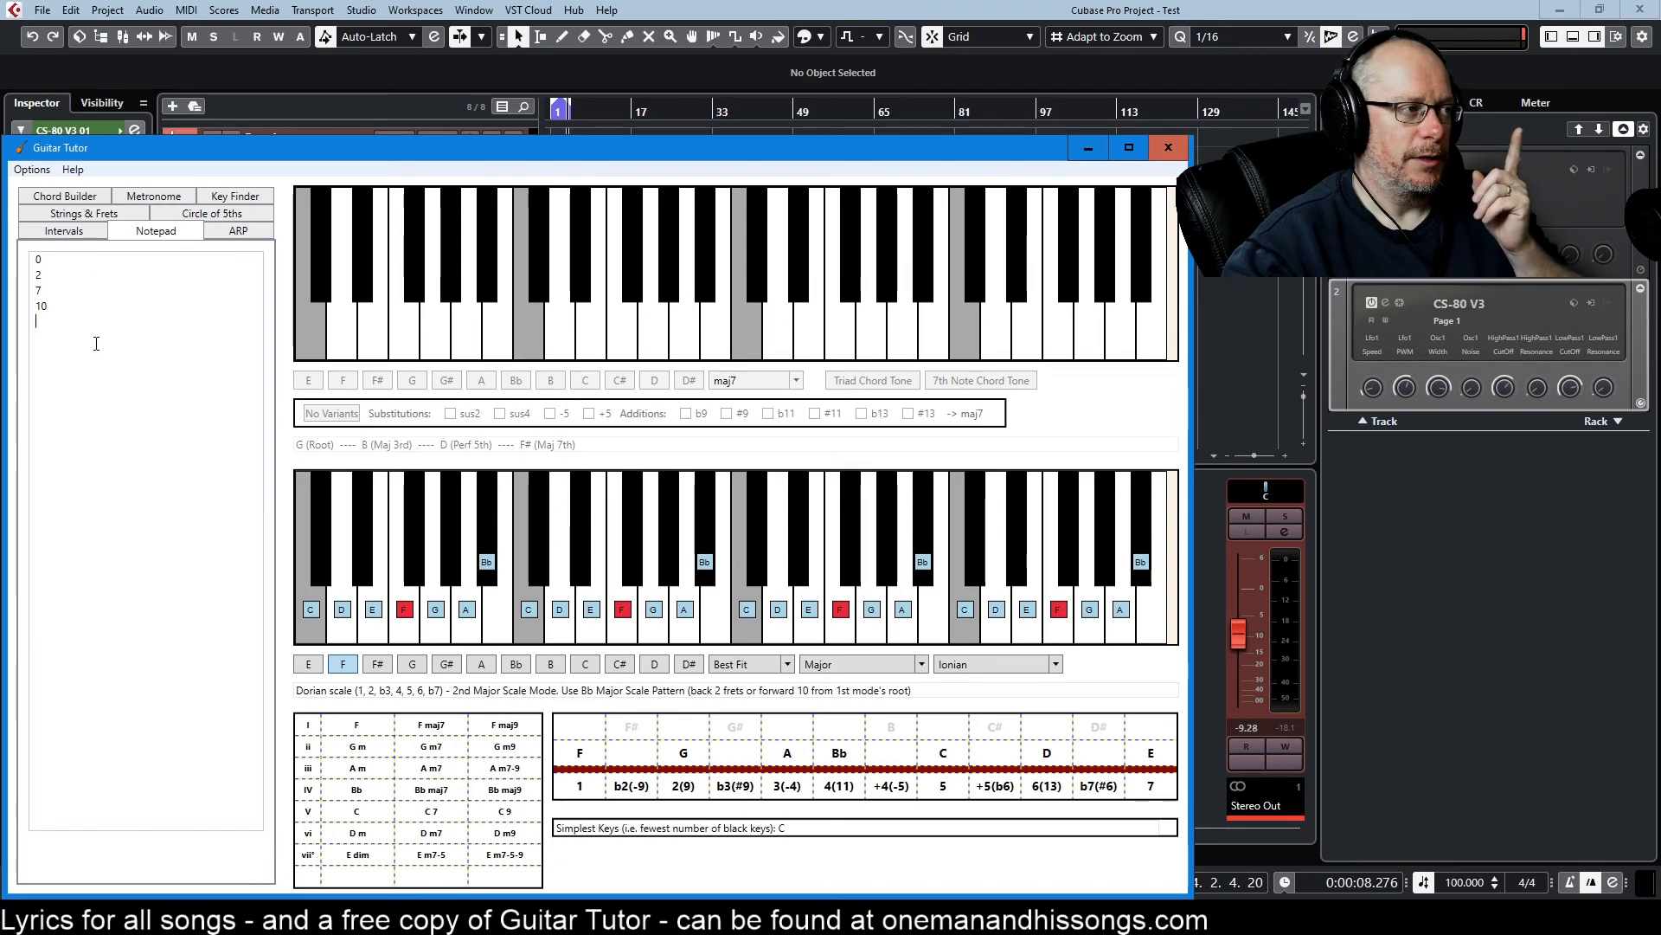
{"action": "type", "text": "vhcjh"}
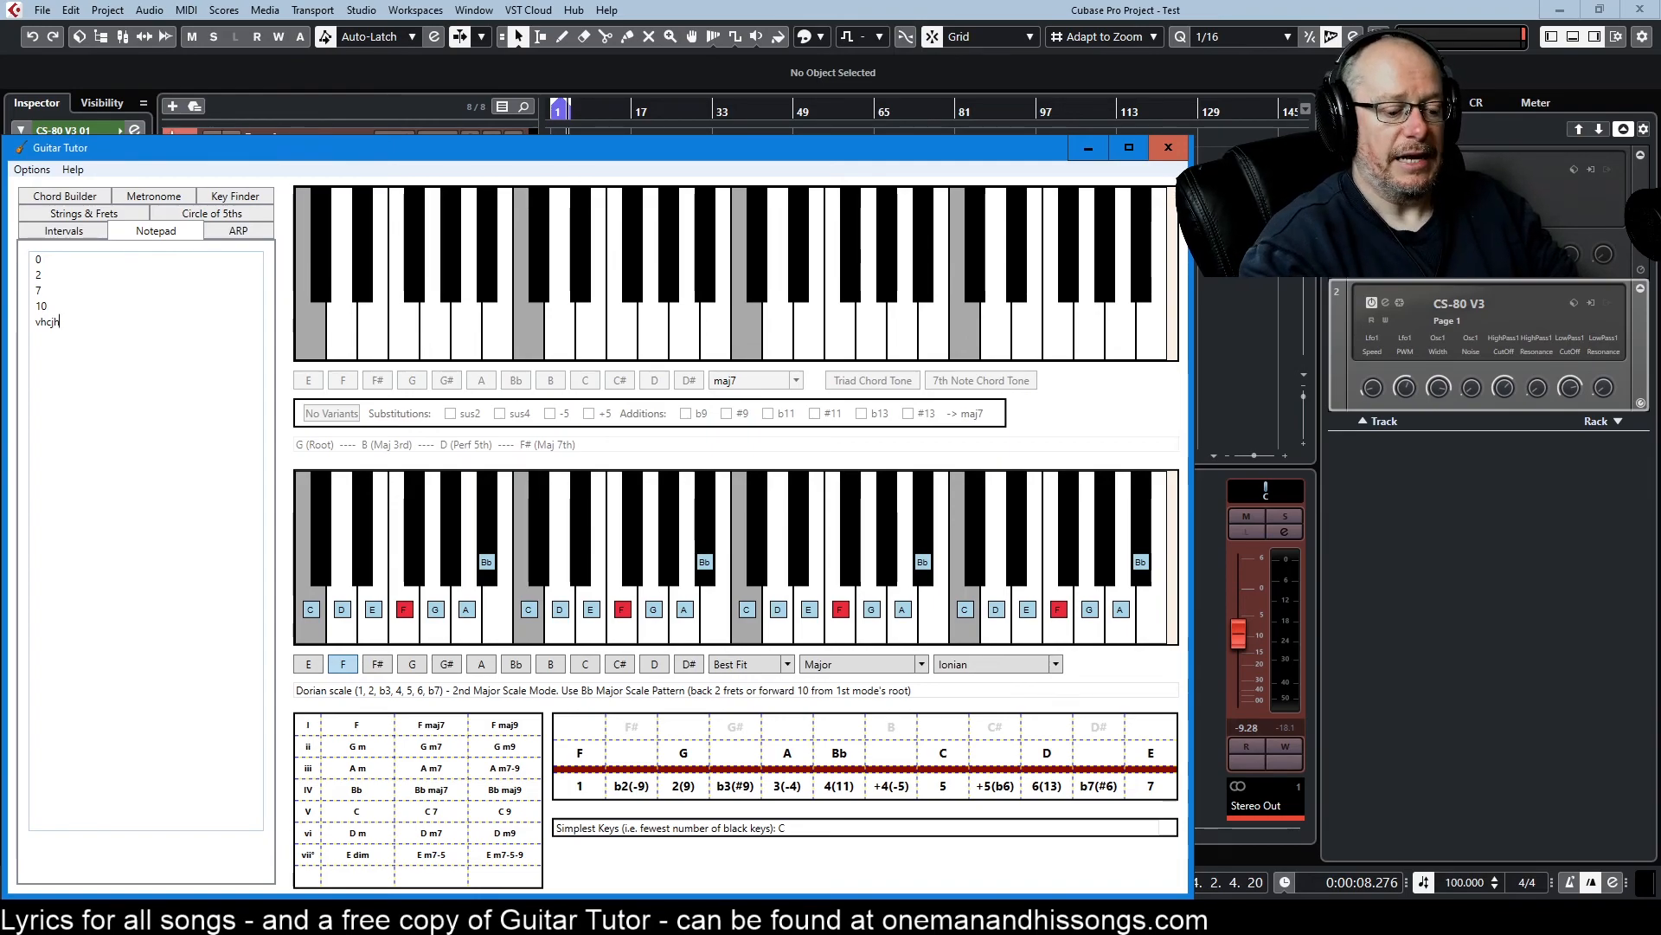
{"action": "type", "text": "jhg"}
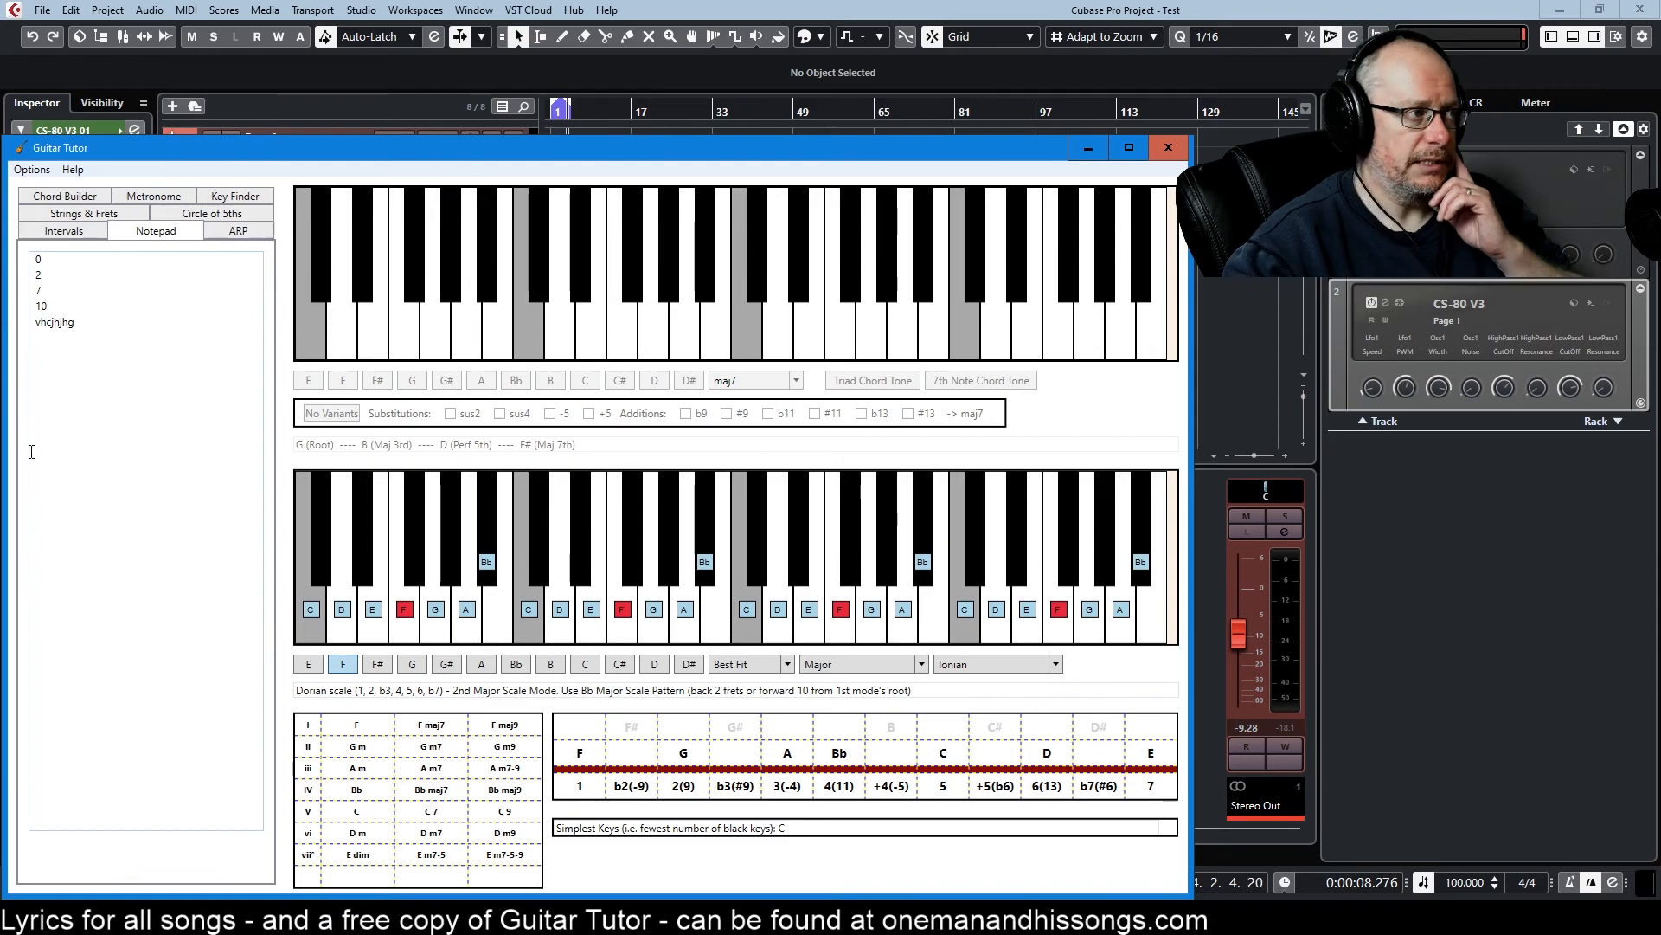
- Delete the test text from the last line of the notepad
{"action": "key", "text": "BackSpace"}
{"action": "key", "text": "BackSpace"}
{"action": "key", "text": "BackSpace"}
{"action": "key", "text": "BackSpace"}
{"action": "key", "text": "BackSpace"}
{"action": "key", "text": "BackSpace"}
{"action": "key", "text": "BackSpace"}
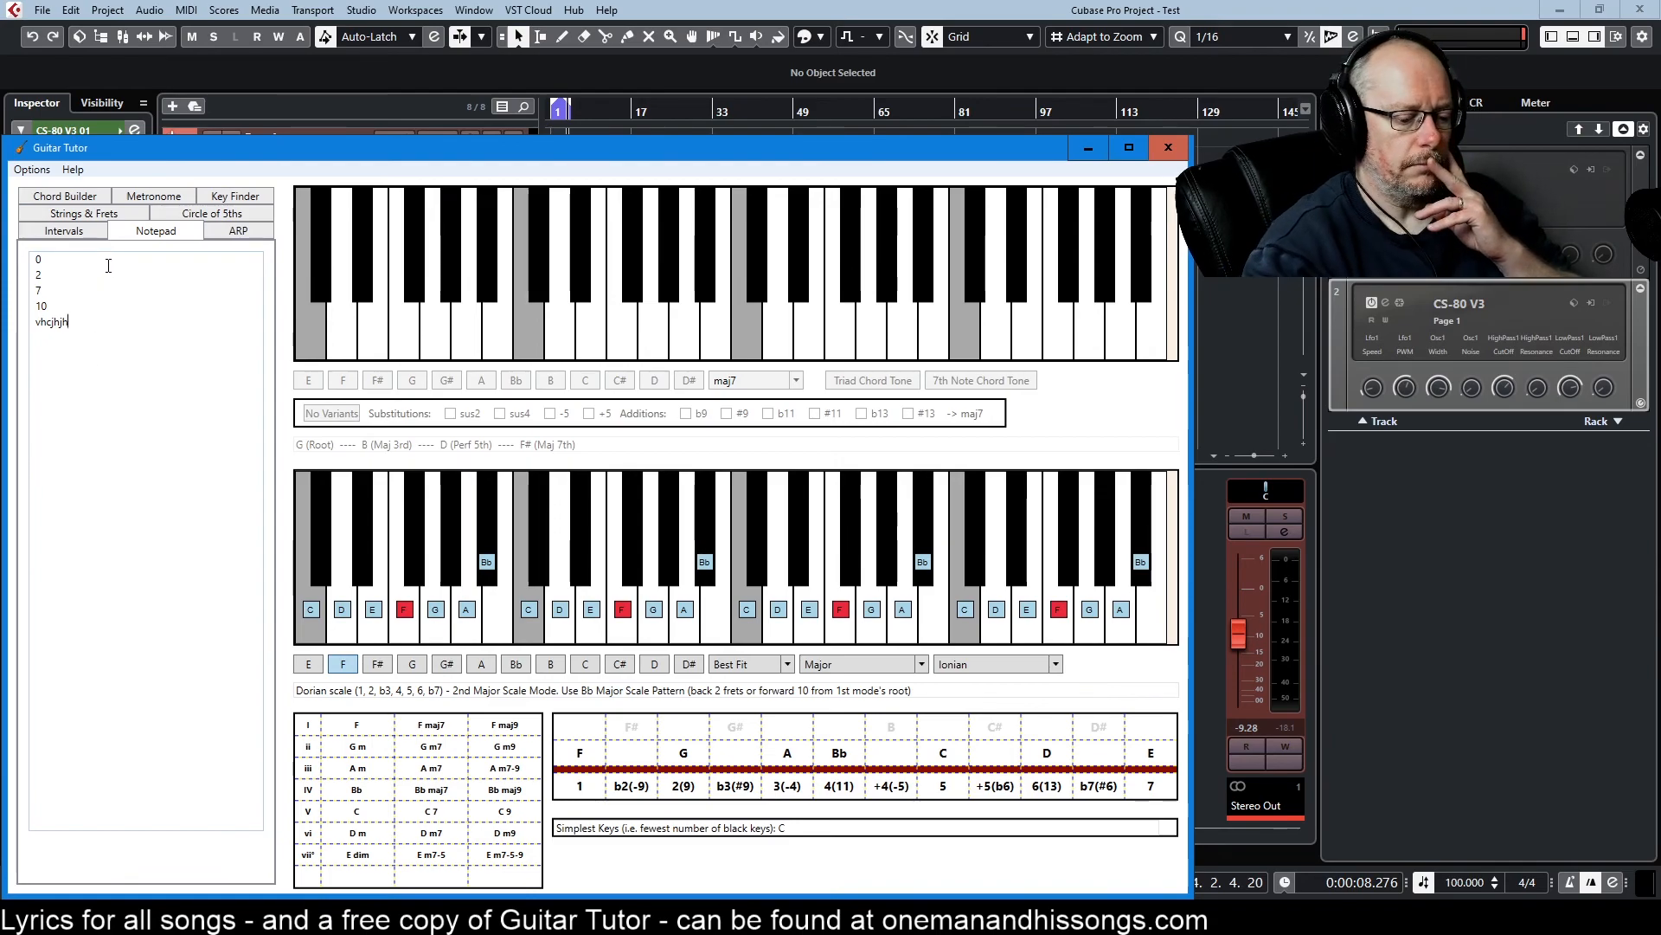
{"action": "key", "text": "BackSpace"}
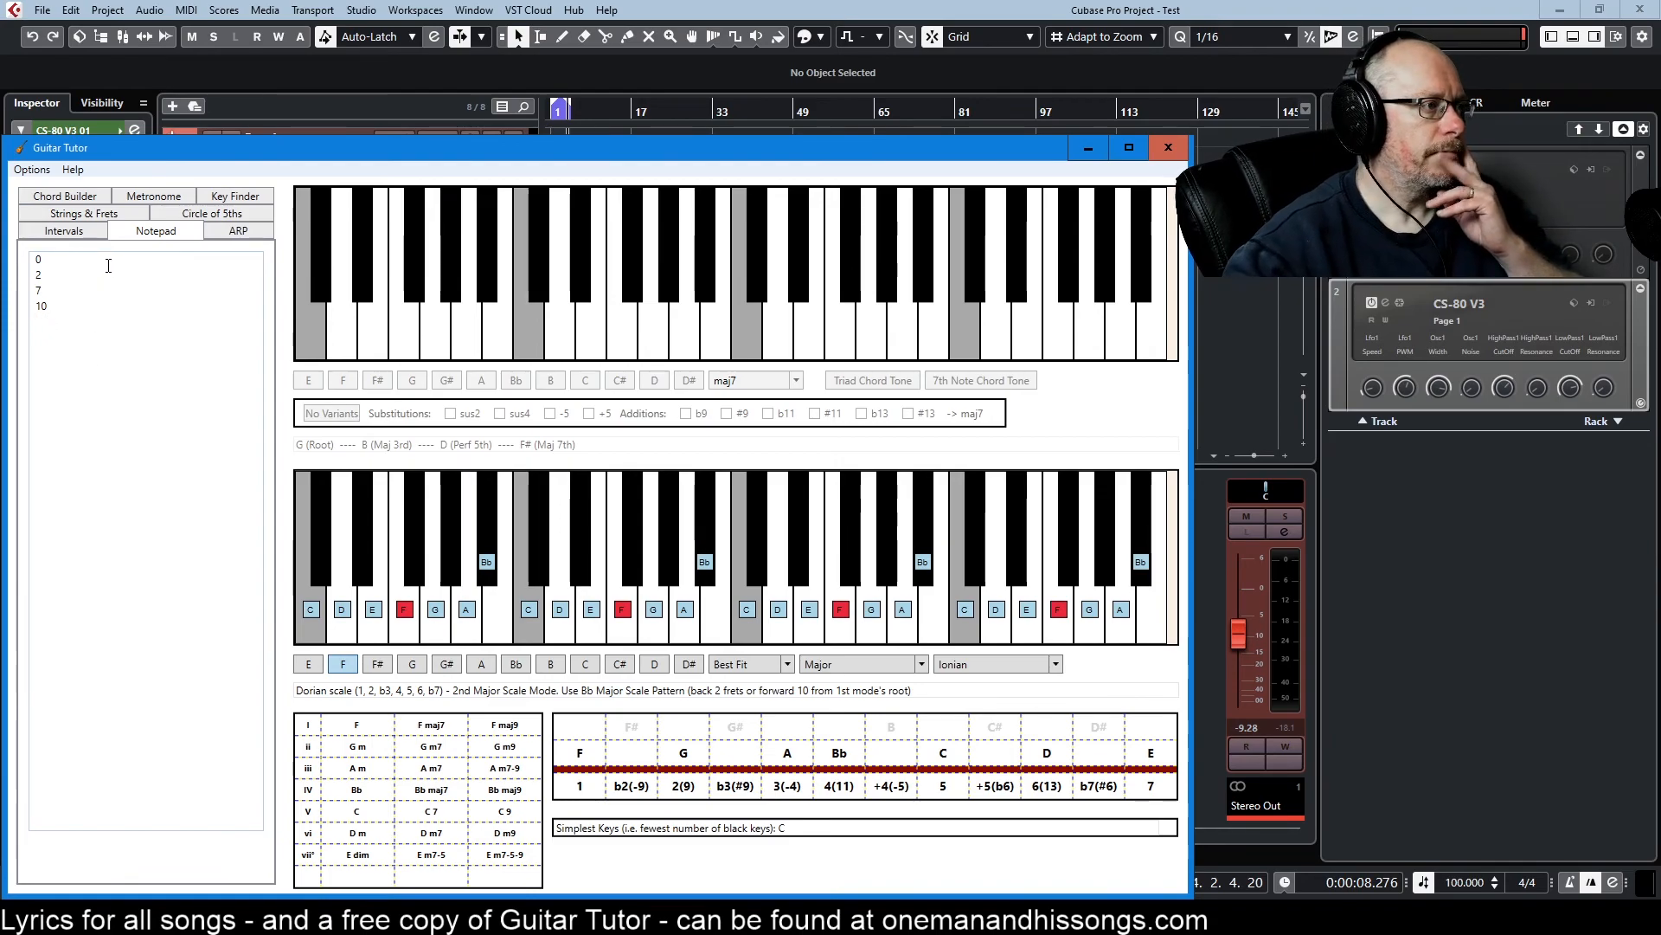
- Switch the display to Guitar Mode and apply the 4-String Bass preset from the string and fret settings
{"action": "left_click", "coordinate": [84, 213]}
{"action": "left_click", "coordinate": [32, 169]}
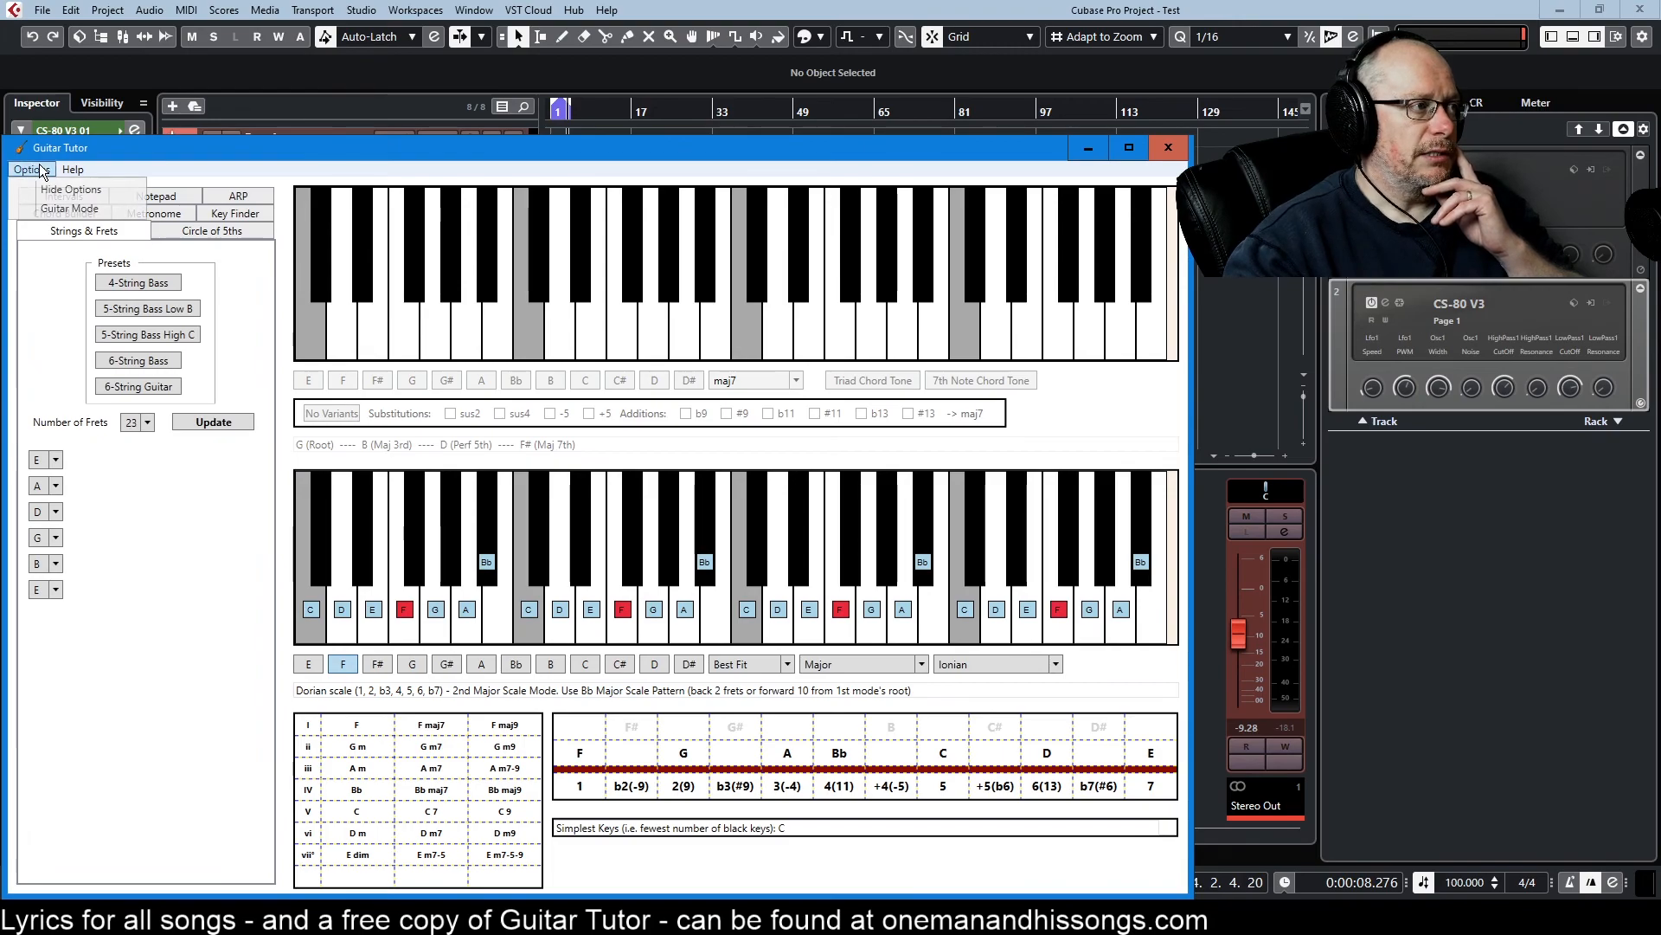
{"action": "left_click", "coordinate": [69, 209]}
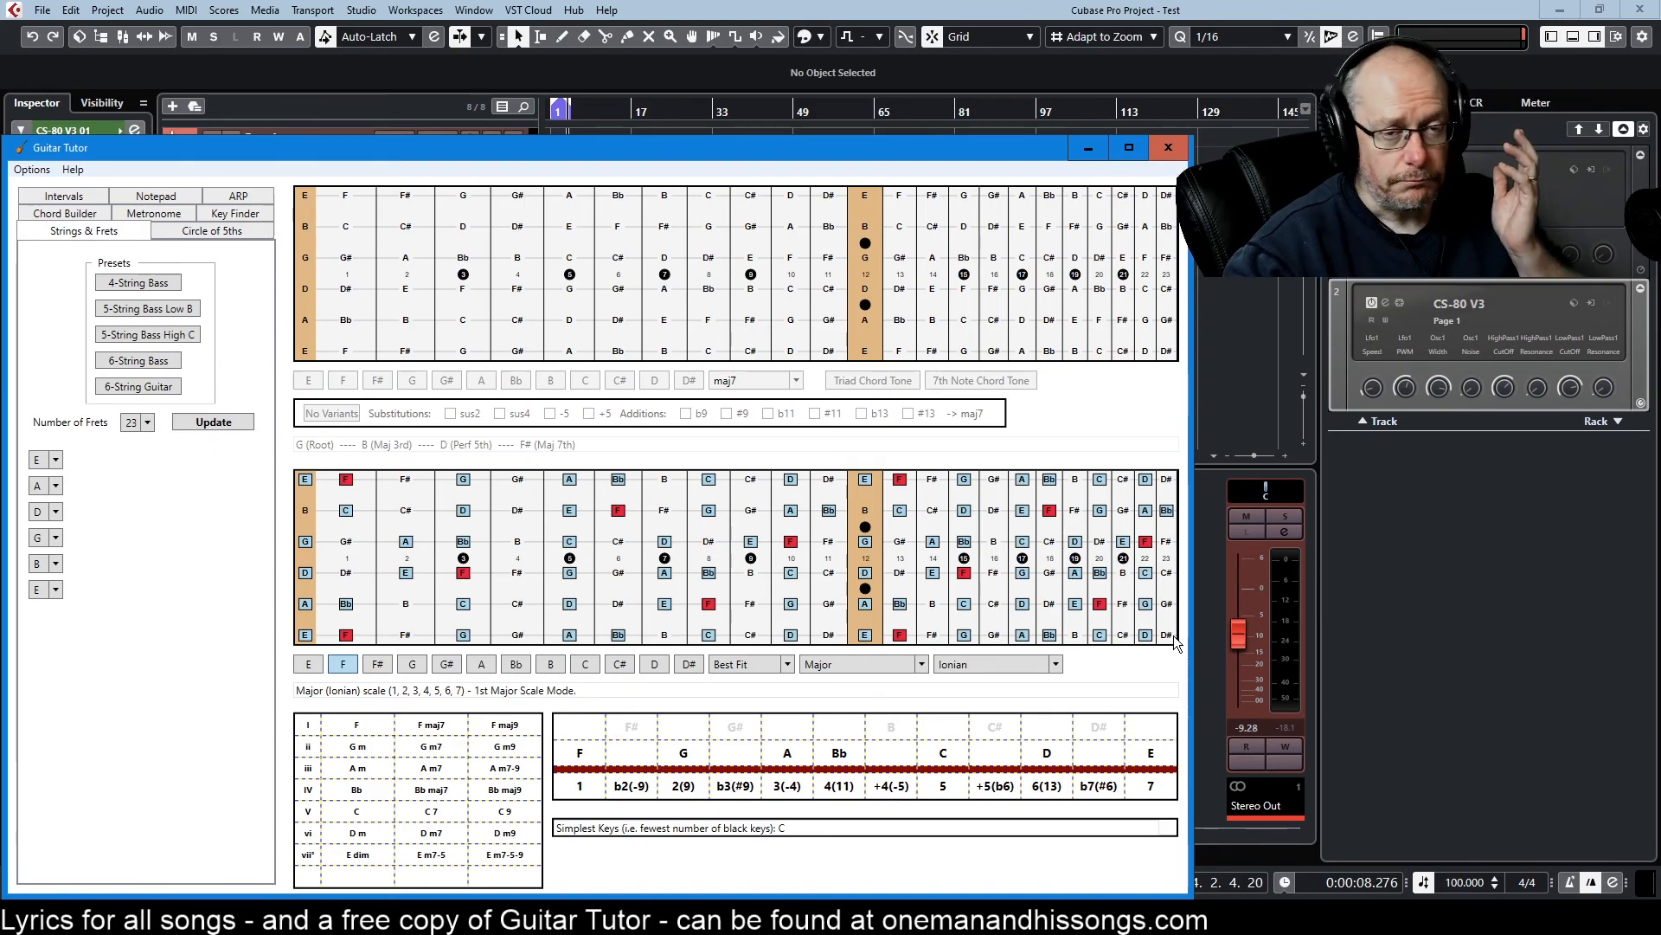
{"action": "left_click", "coordinate": [150, 288]}
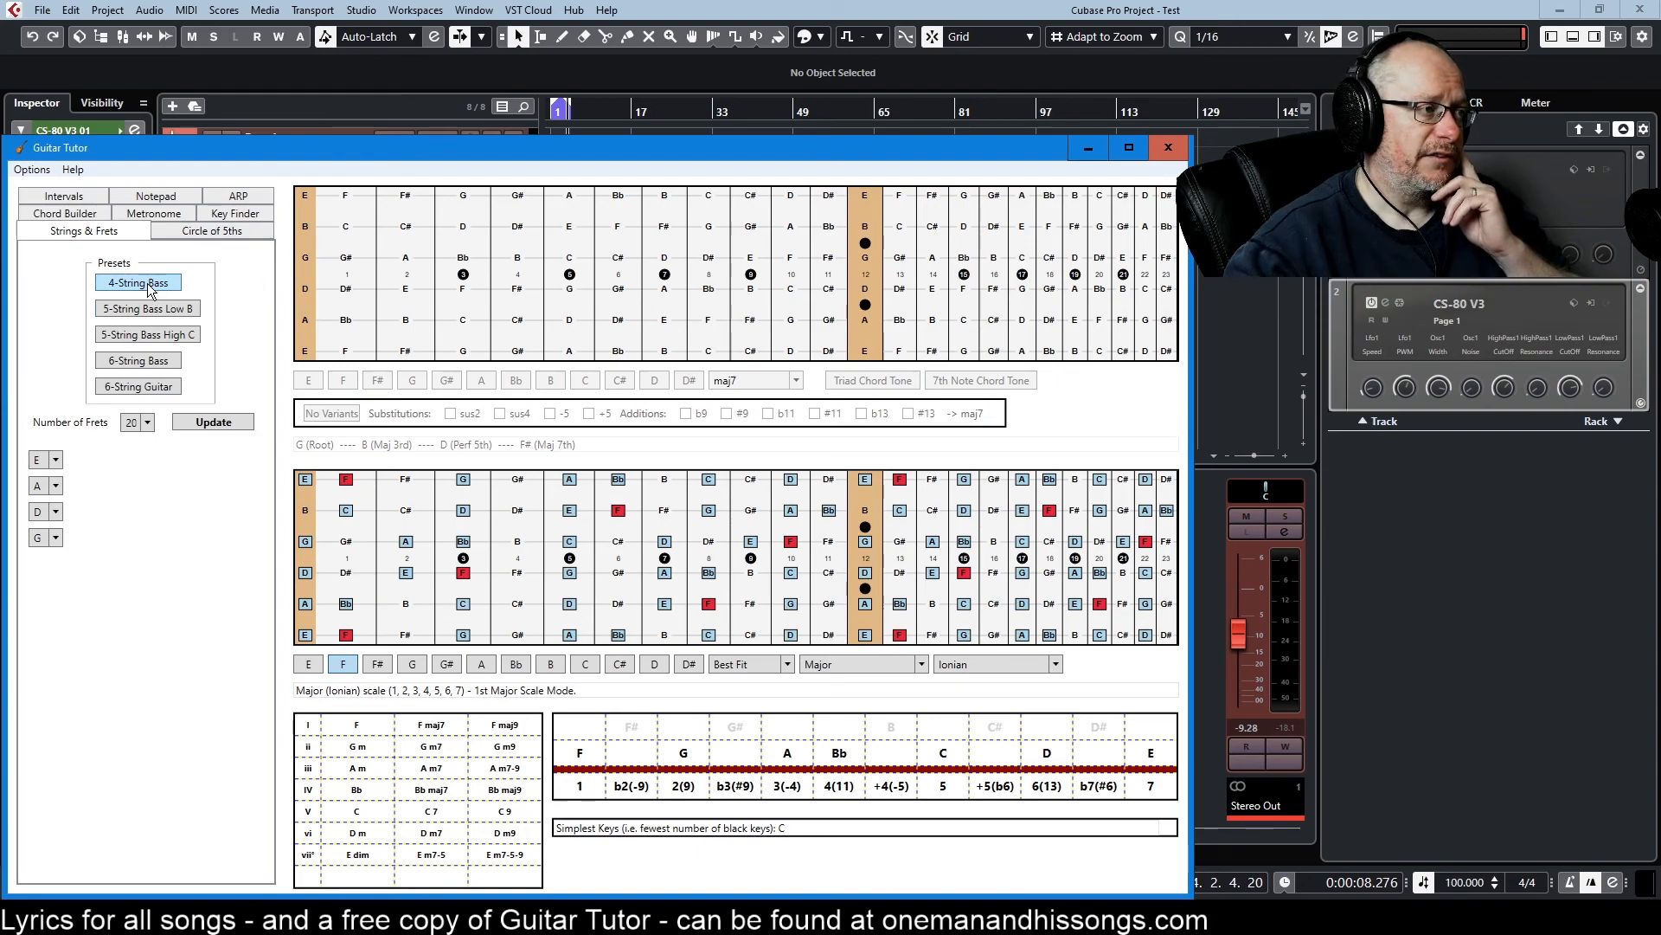
{"action": "left_click", "coordinate": [218, 423]}
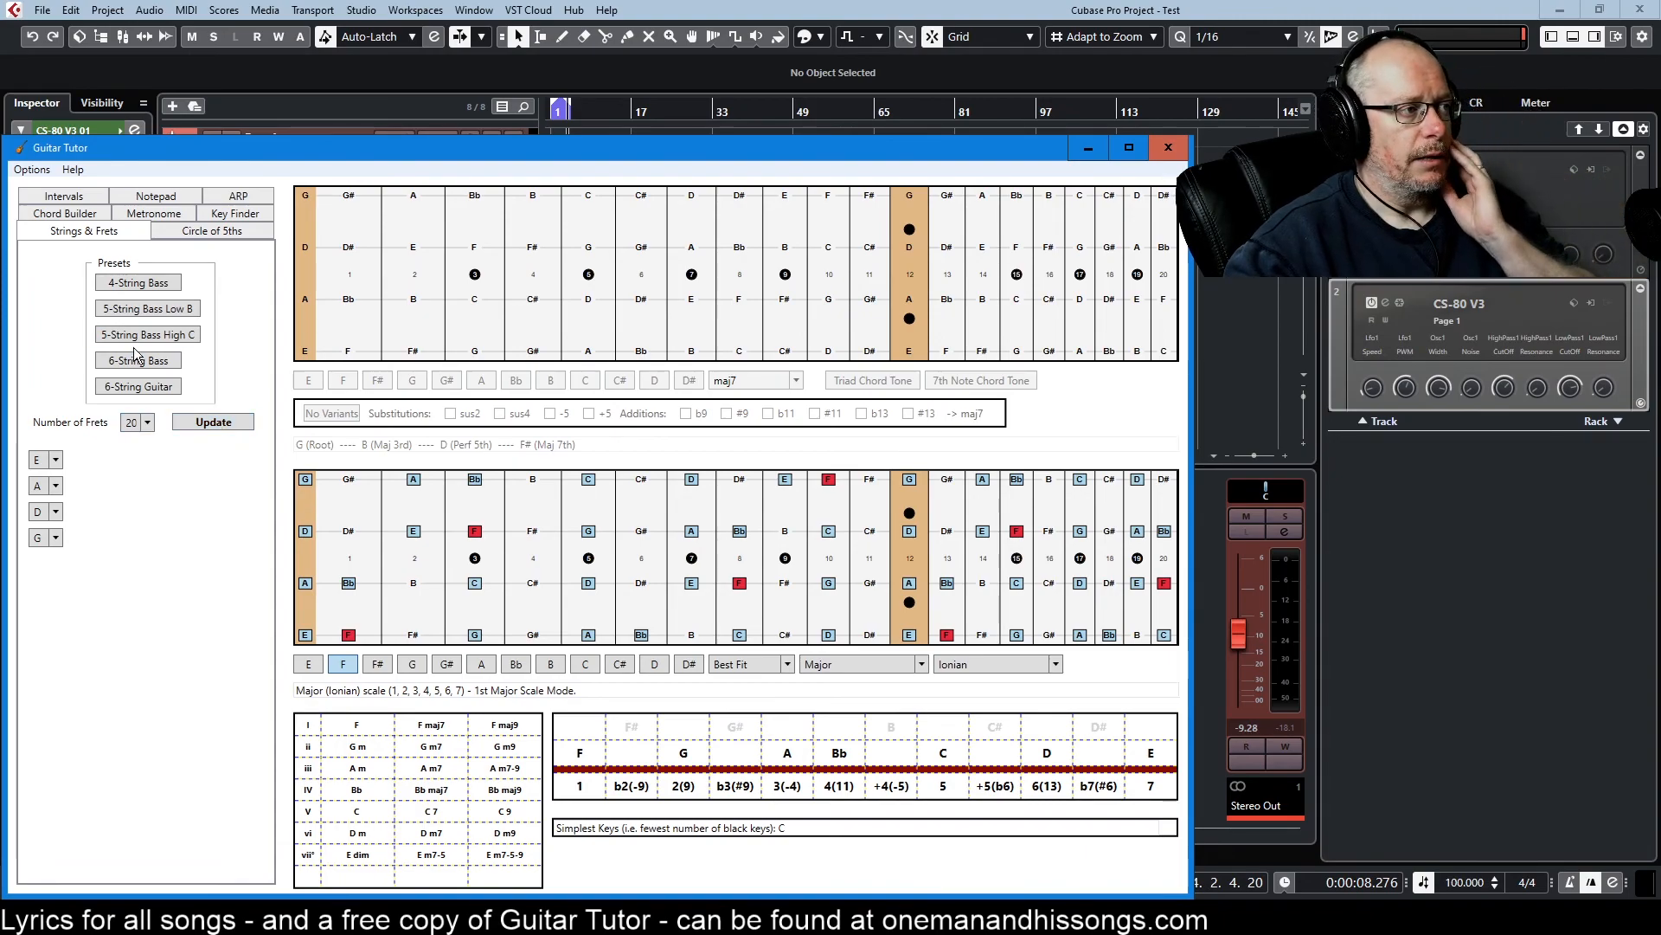
- Apply the 5-String Bass Low B preset to the fretboards and retune its lowest string to C
{"action": "left_click", "coordinate": [149, 312]}
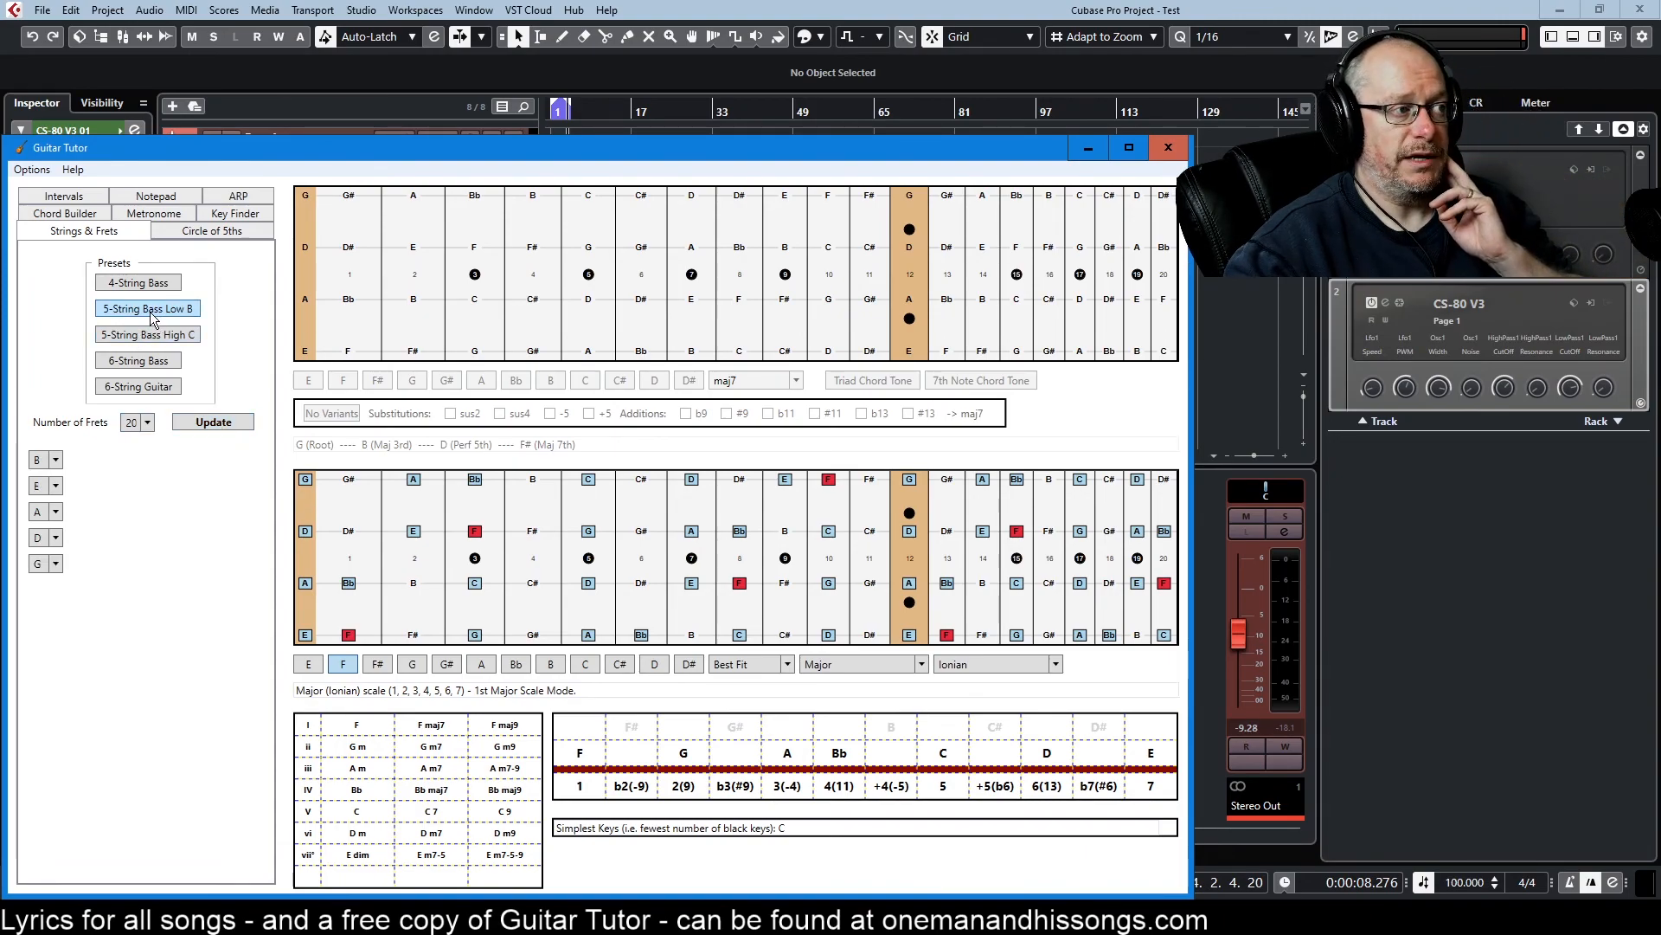
{"action": "left_click", "coordinate": [210, 421]}
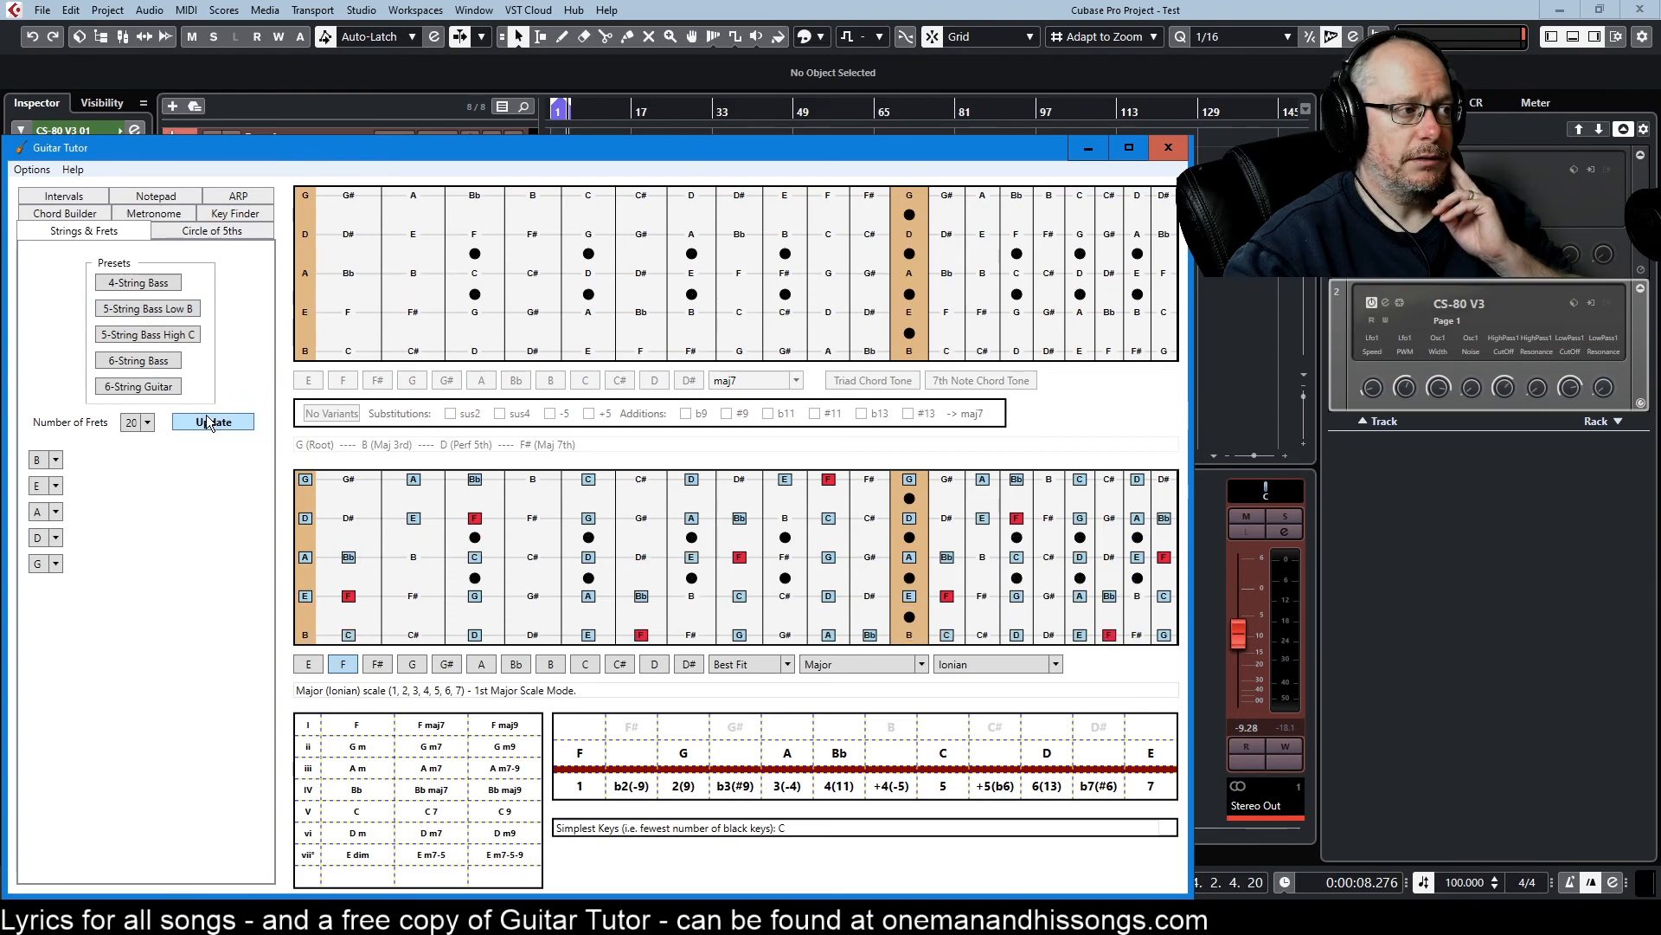
{"action": "left_click", "coordinate": [57, 461]}
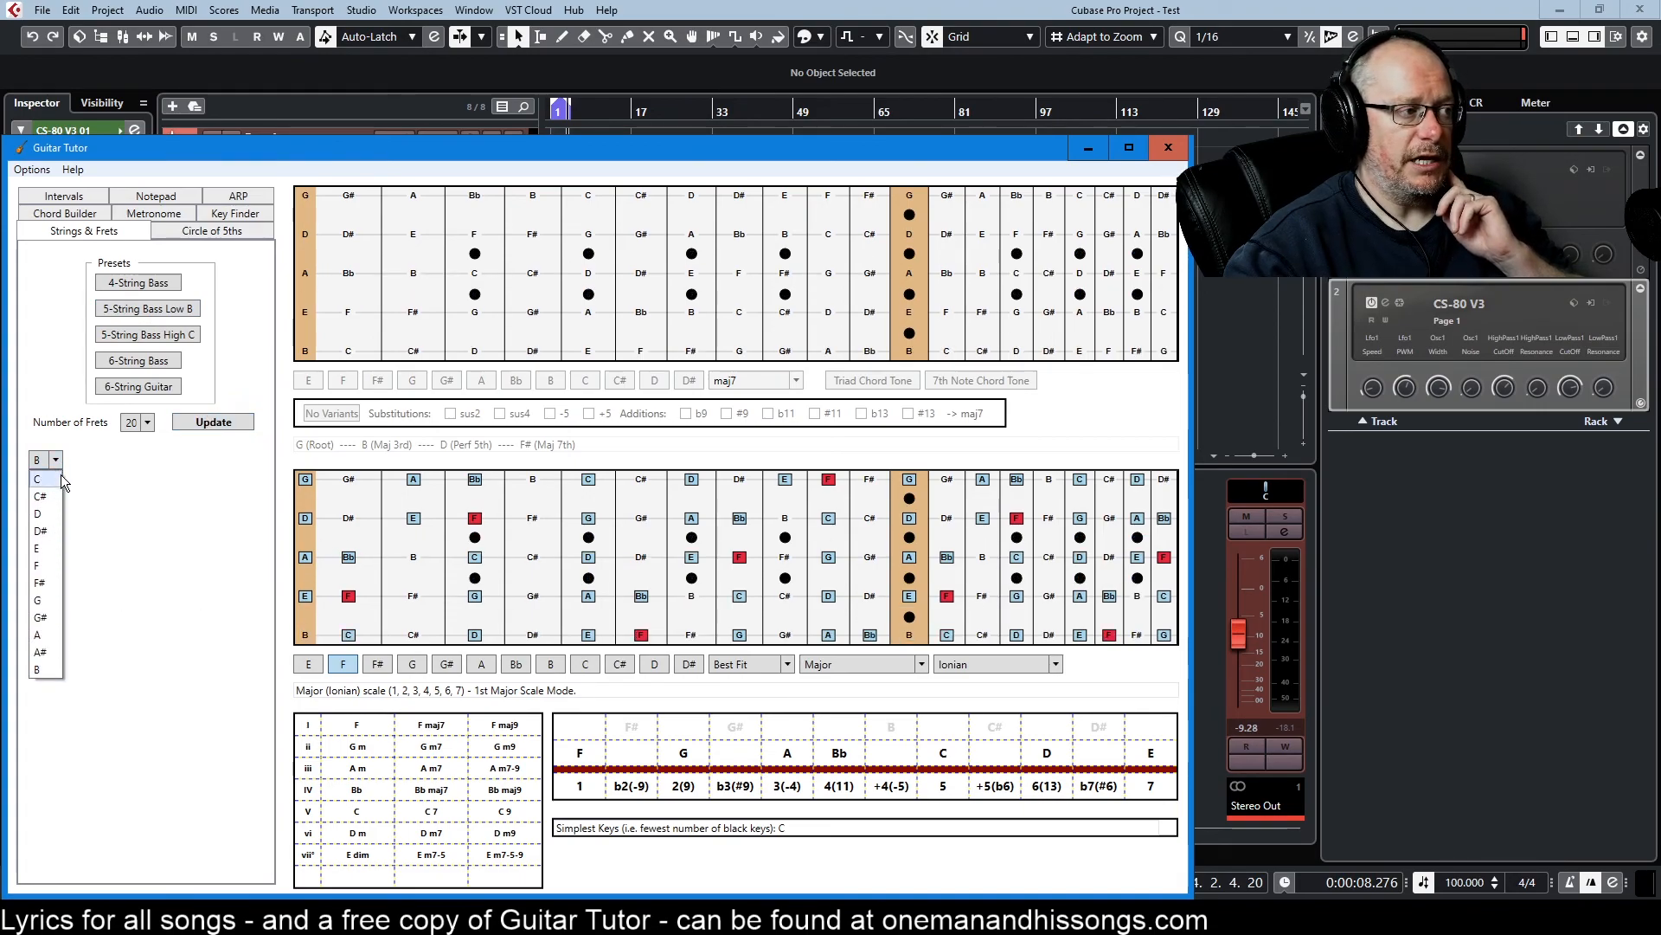
{"action": "left_click", "coordinate": [41, 479]}
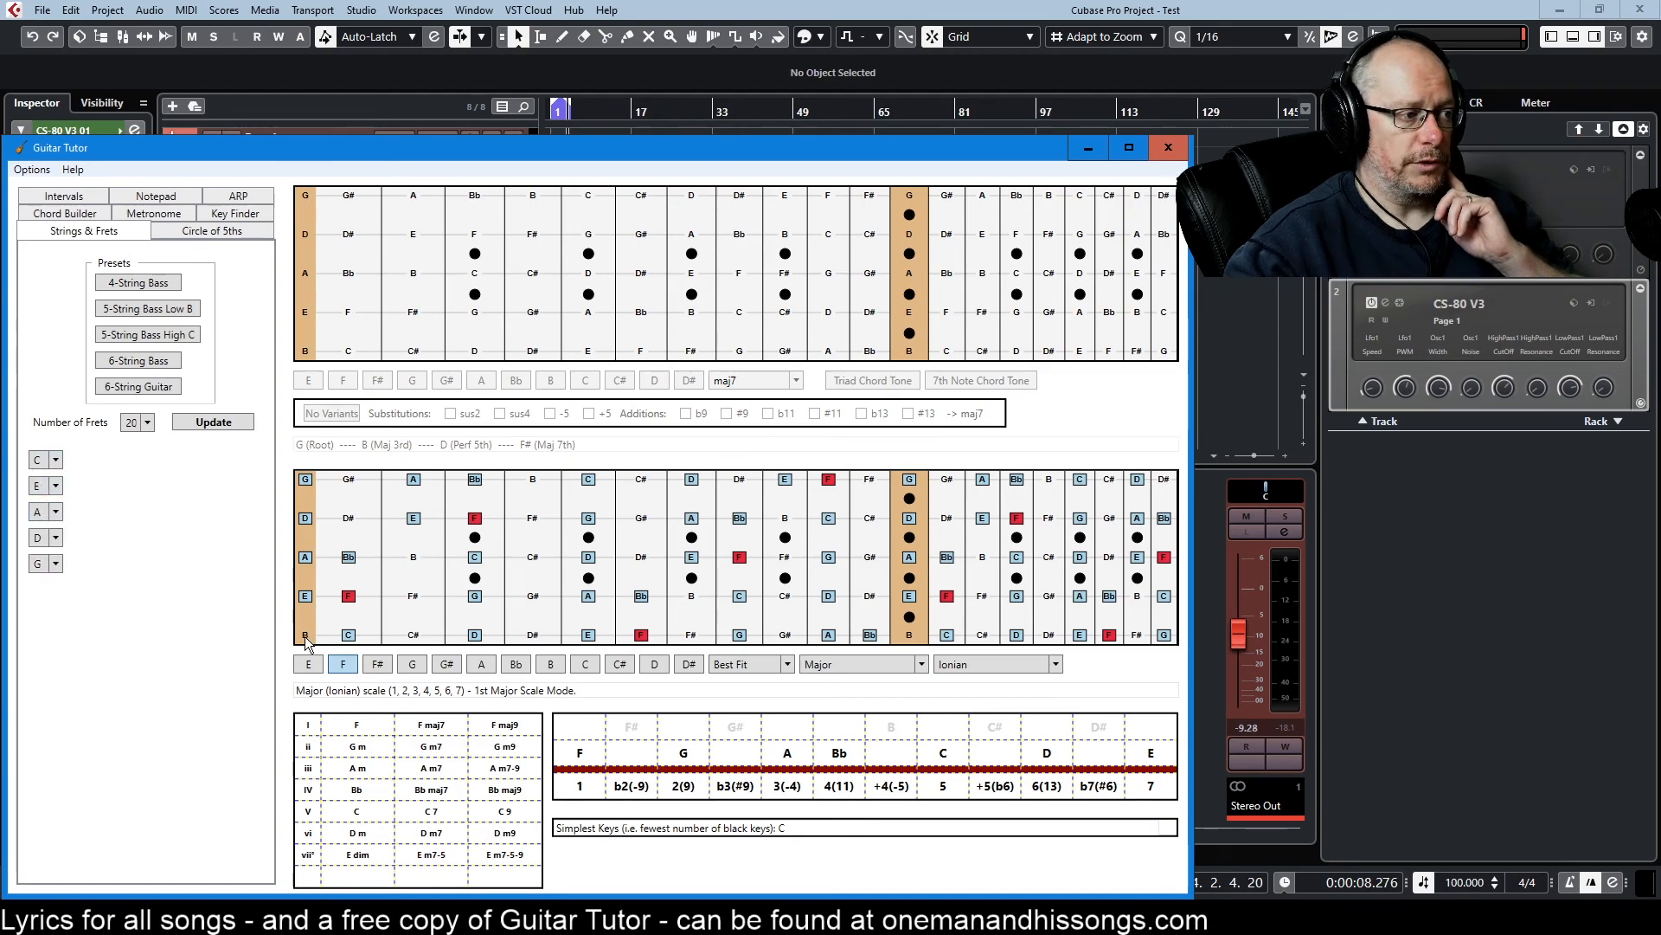
{"action": "left_click", "coordinate": [208, 422]}
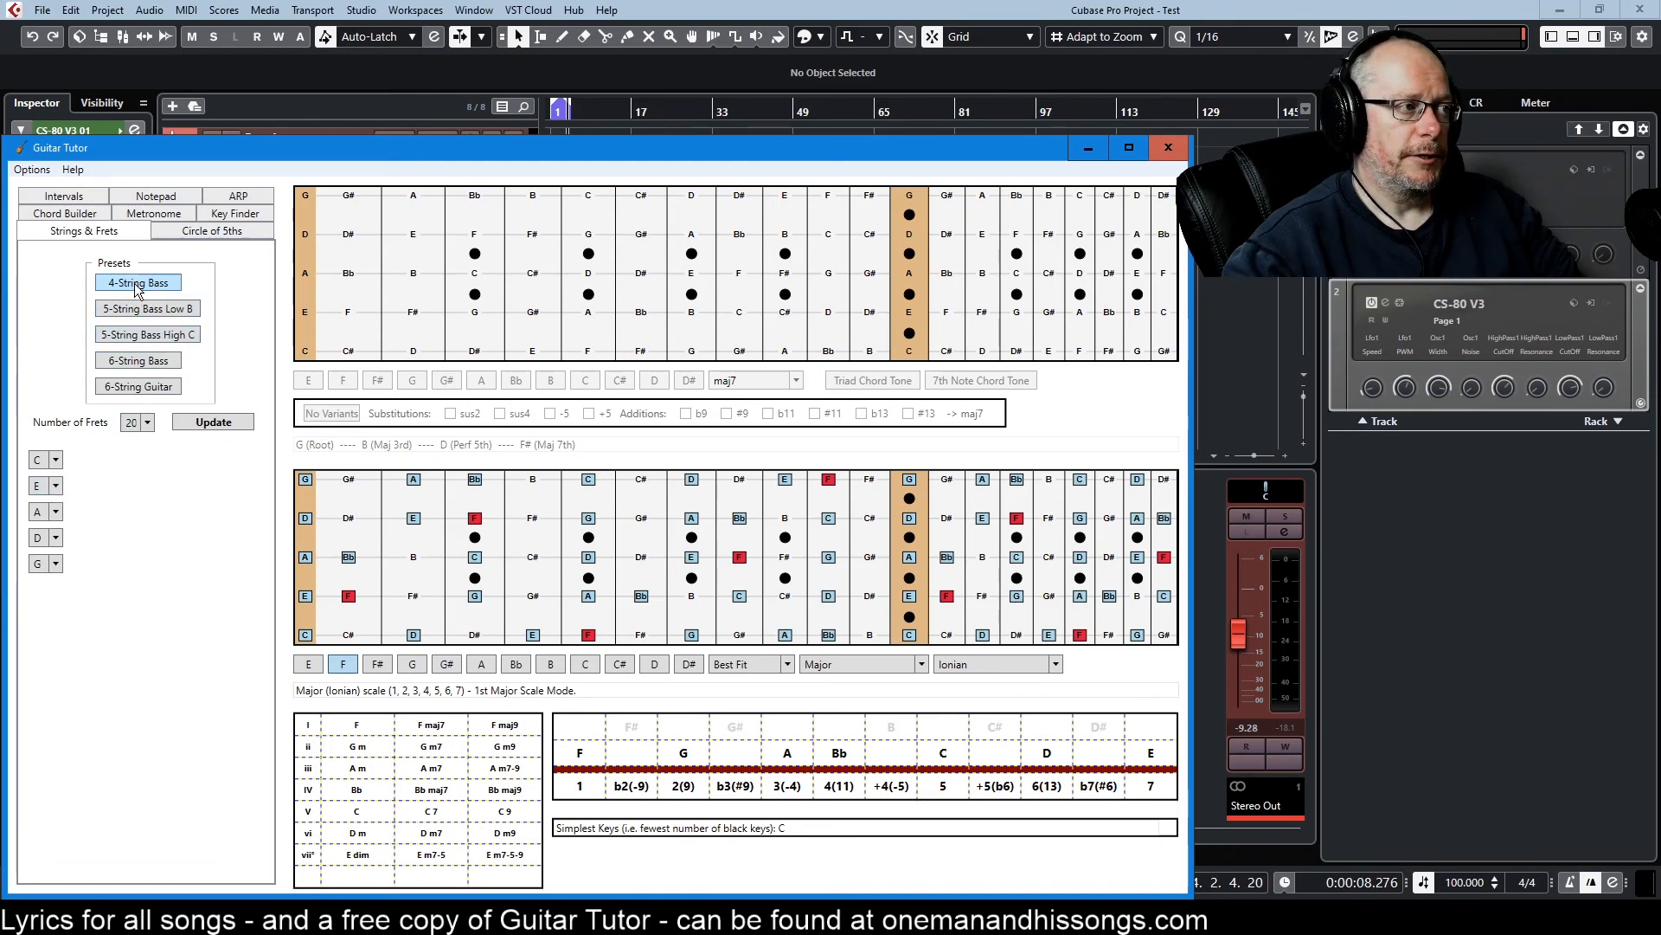
- Reapply the 4-String Bass preset to the fretboards and widen the Guitar Tutor window
{"action": "left_click", "coordinate": [134, 386]}
{"action": "left_click", "coordinate": [211, 423]}
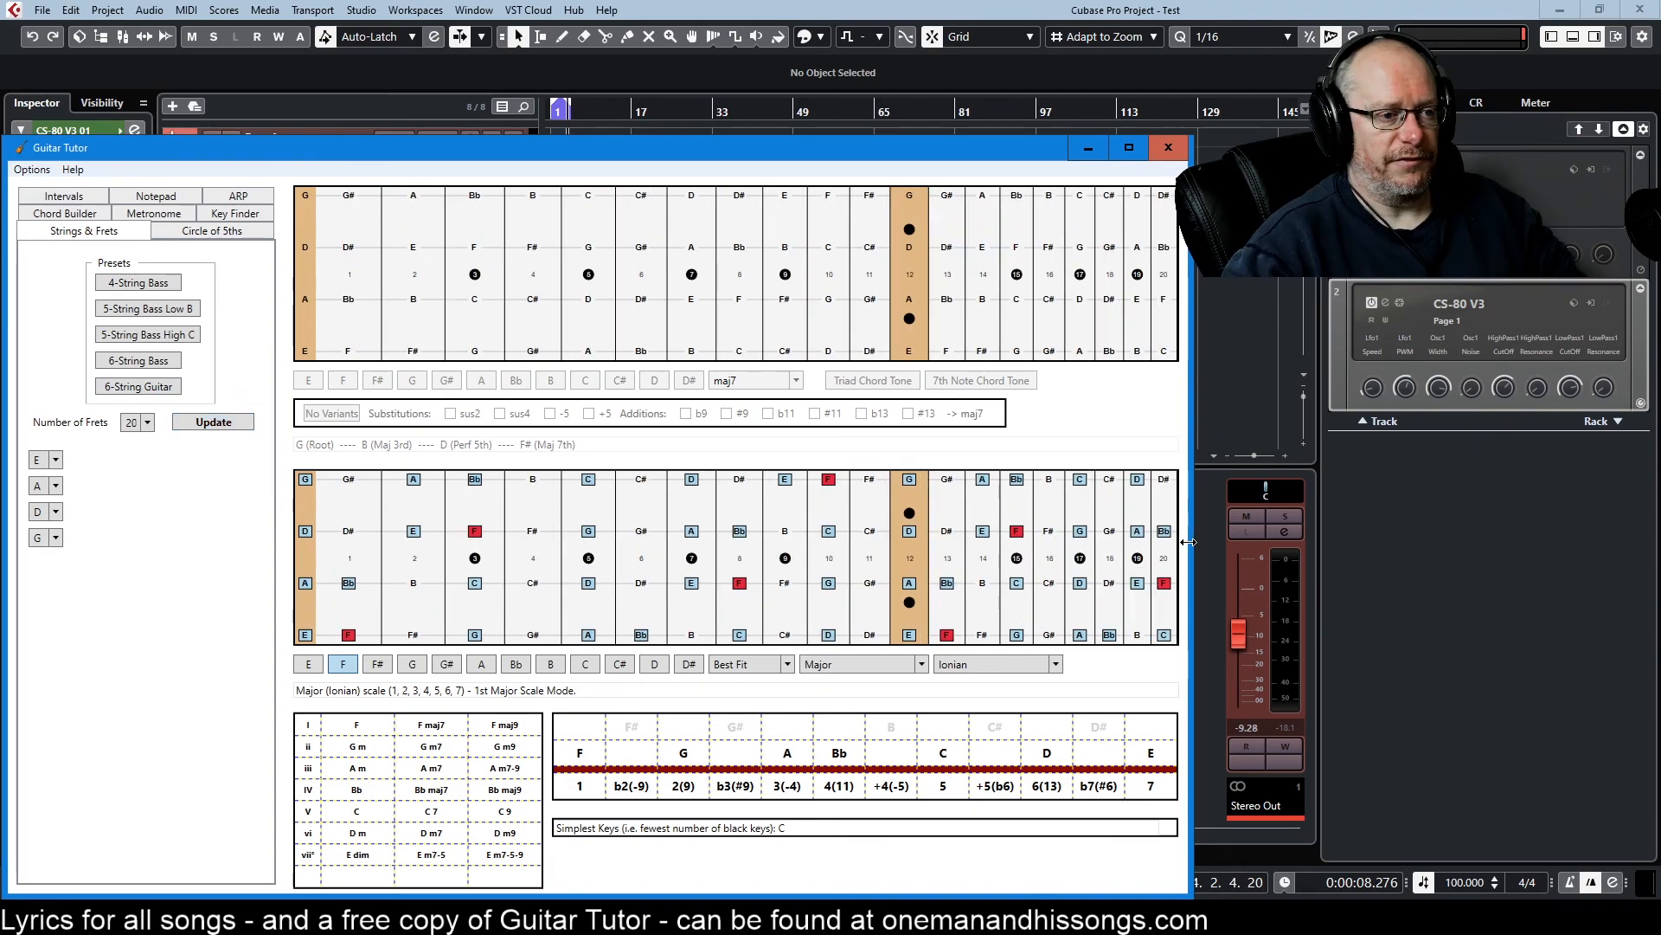
{"action": "left_click_drag", "start_coordinate": [1391, 514], "coordinate": [1252, 533]}
- Switch the display to Keyboard Mode and narrow the Guitar Tutor window slightly
{"action": "left_click", "coordinate": [28, 169]}
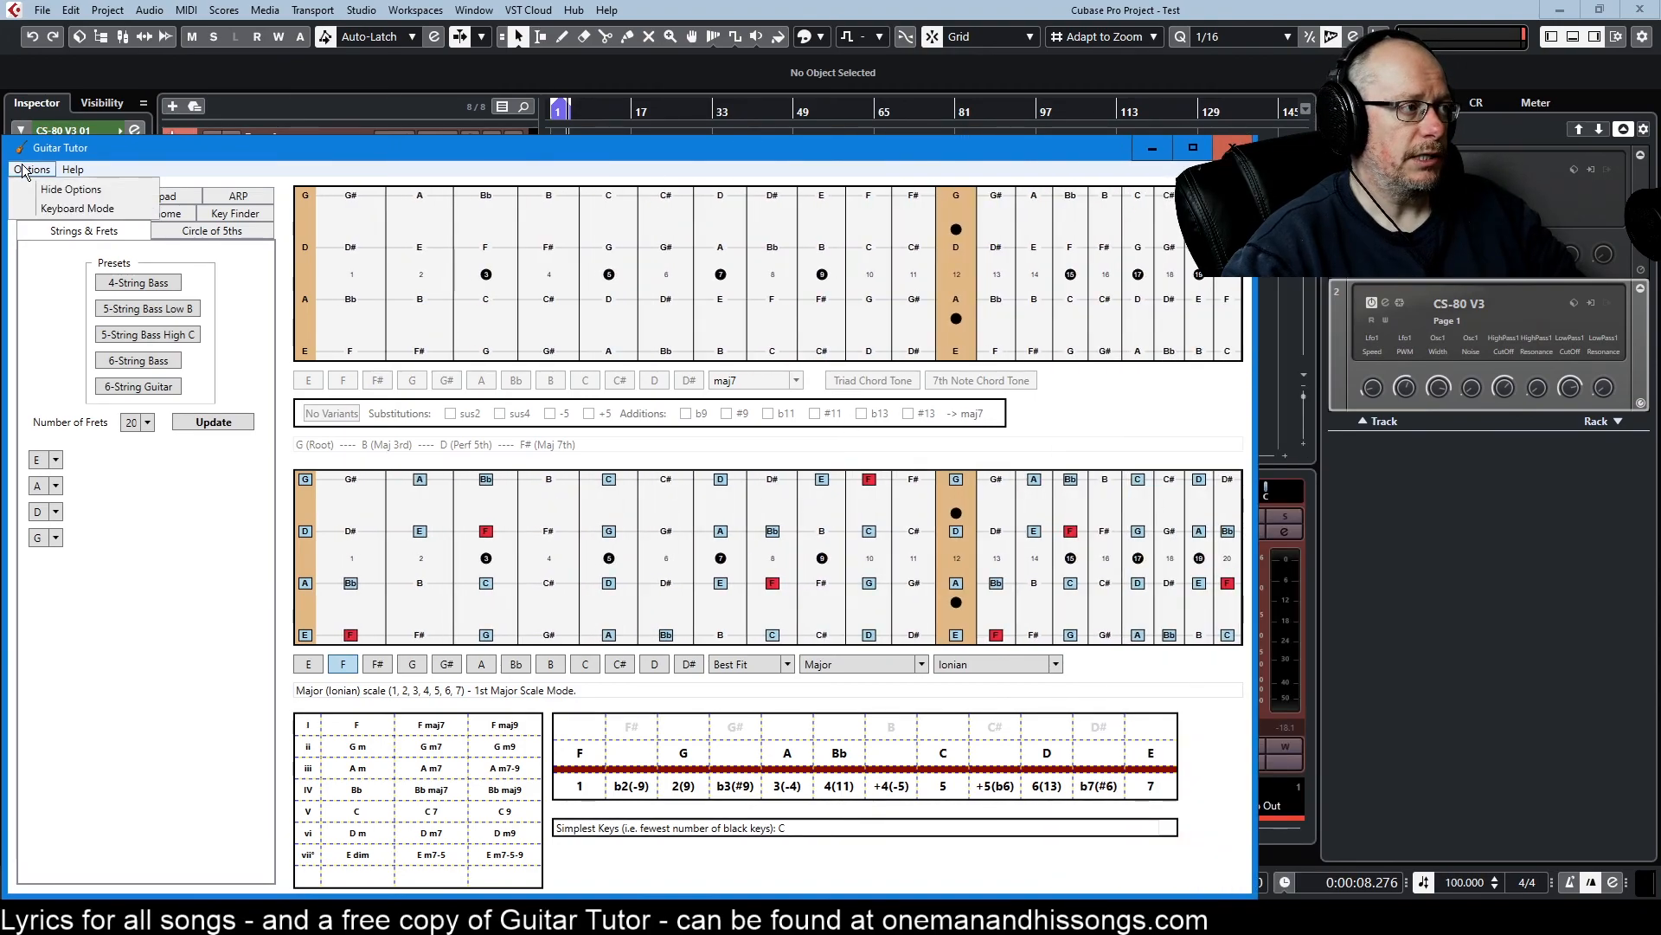
{"action": "left_click", "coordinate": [63, 212]}
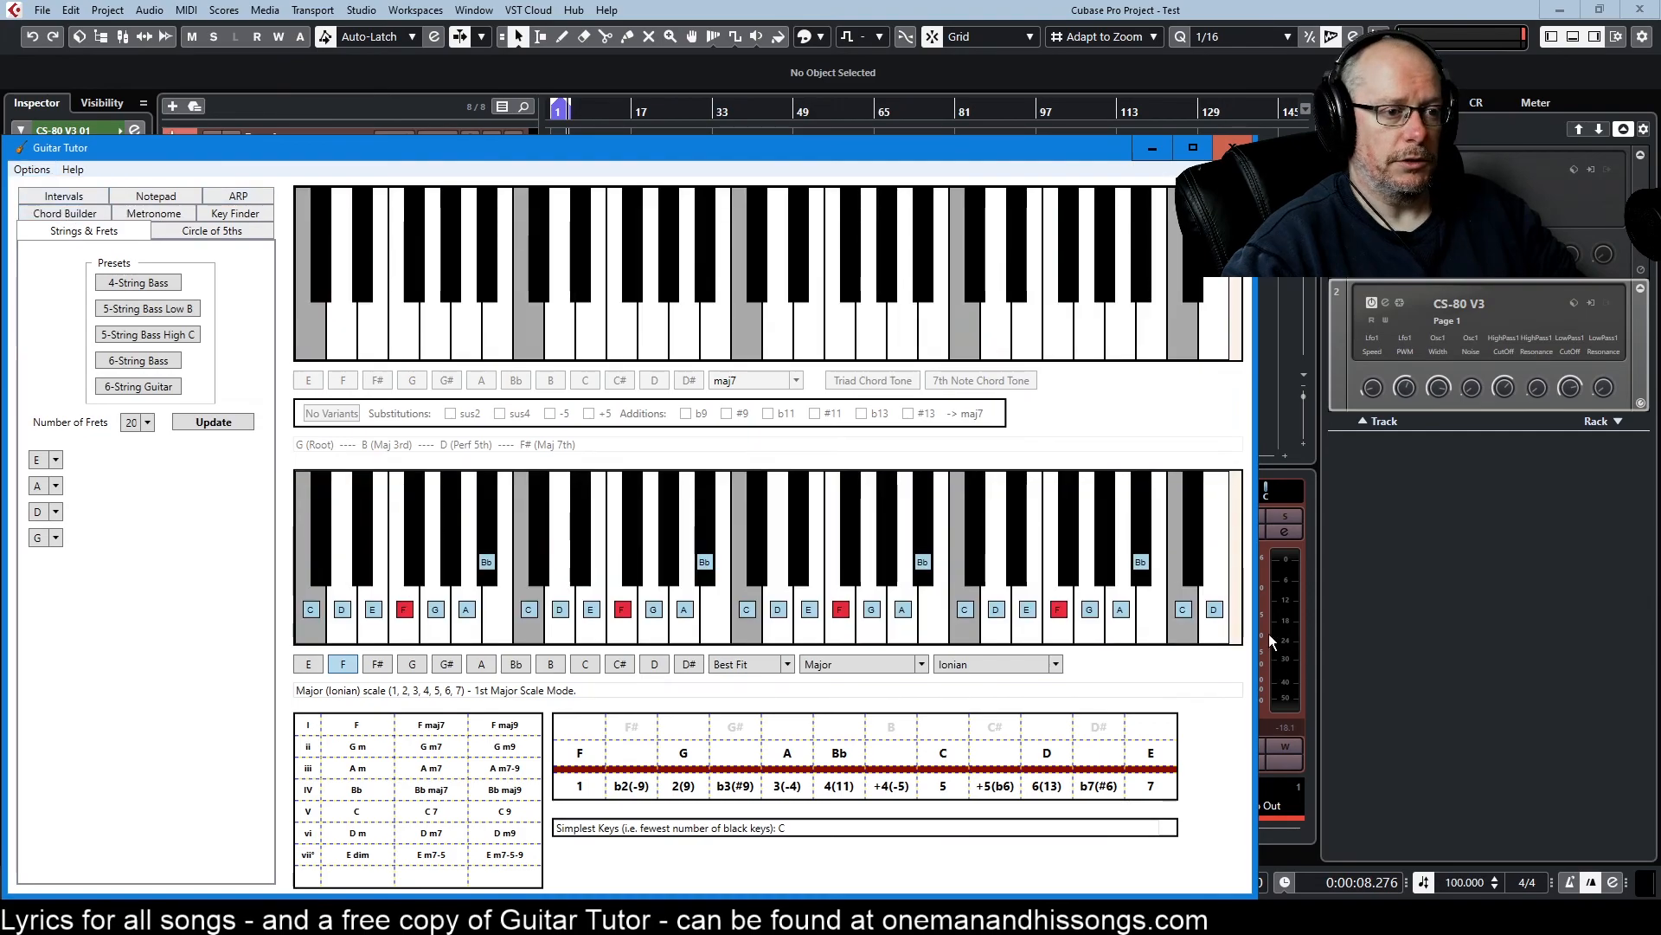
{"action": "left_click_drag", "start_coordinate": [1257, 629], "coordinate": [1214, 630]}
- Toggle the display to Guitar Mode and back to Keyboard Mode, and show the ARP list for the F Major scale
{"action": "left_click", "coordinate": [32, 169]}
{"action": "left_click", "coordinate": [43, 208]}
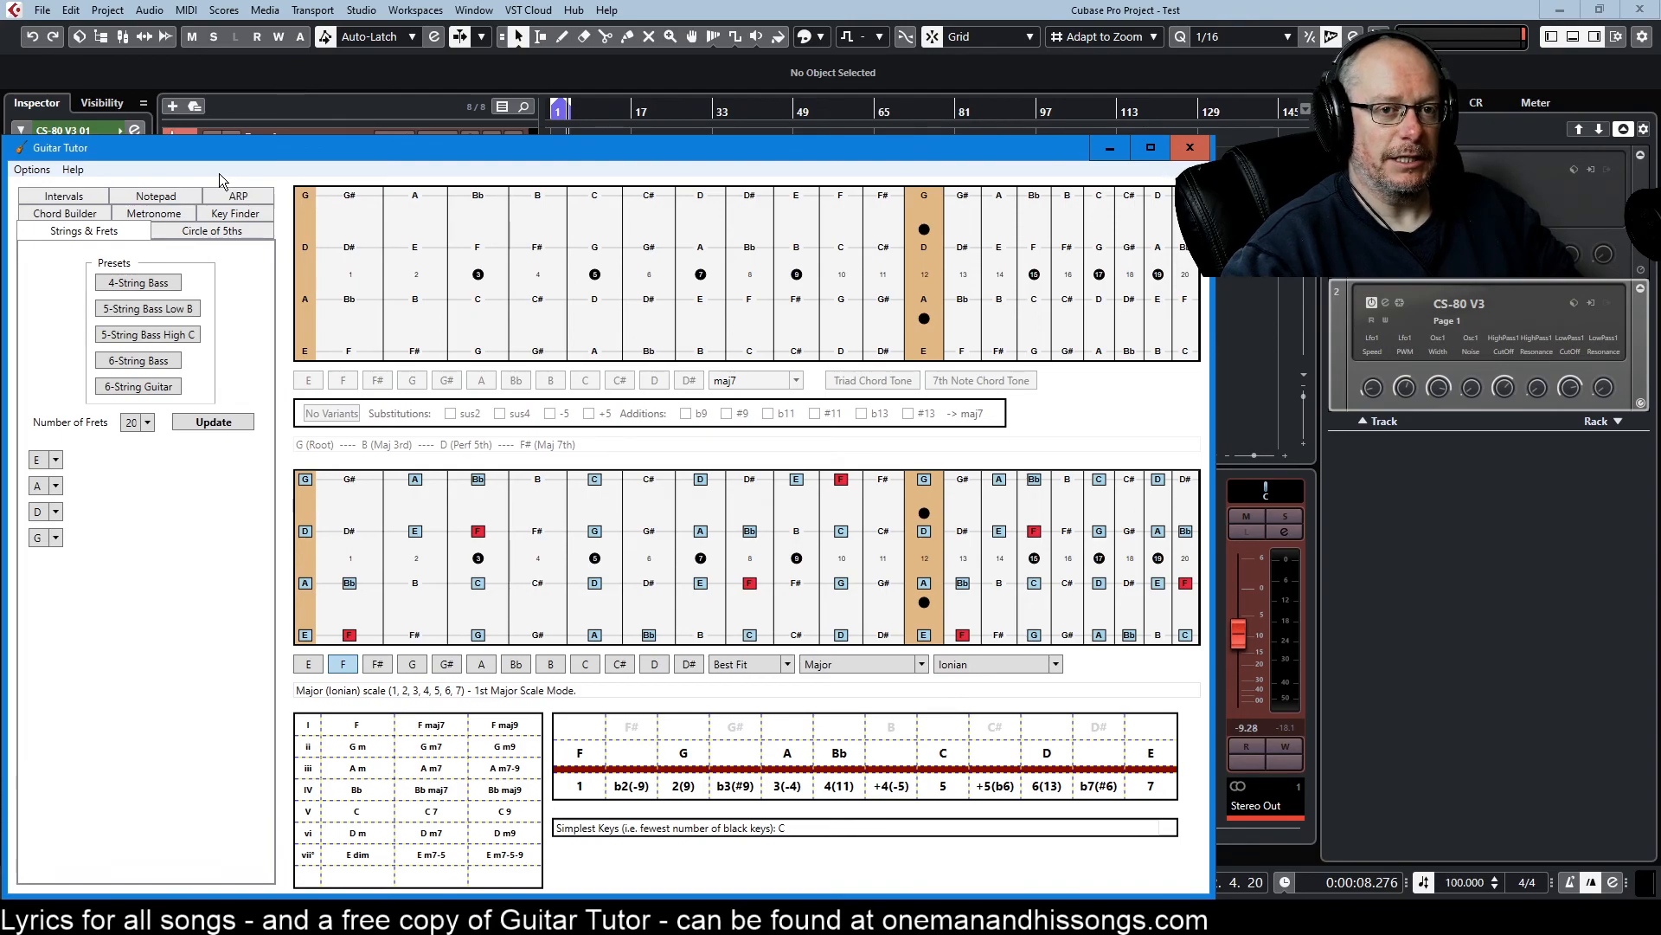
{"action": "left_click", "coordinate": [32, 170]}
{"action": "left_click", "coordinate": [43, 208]}
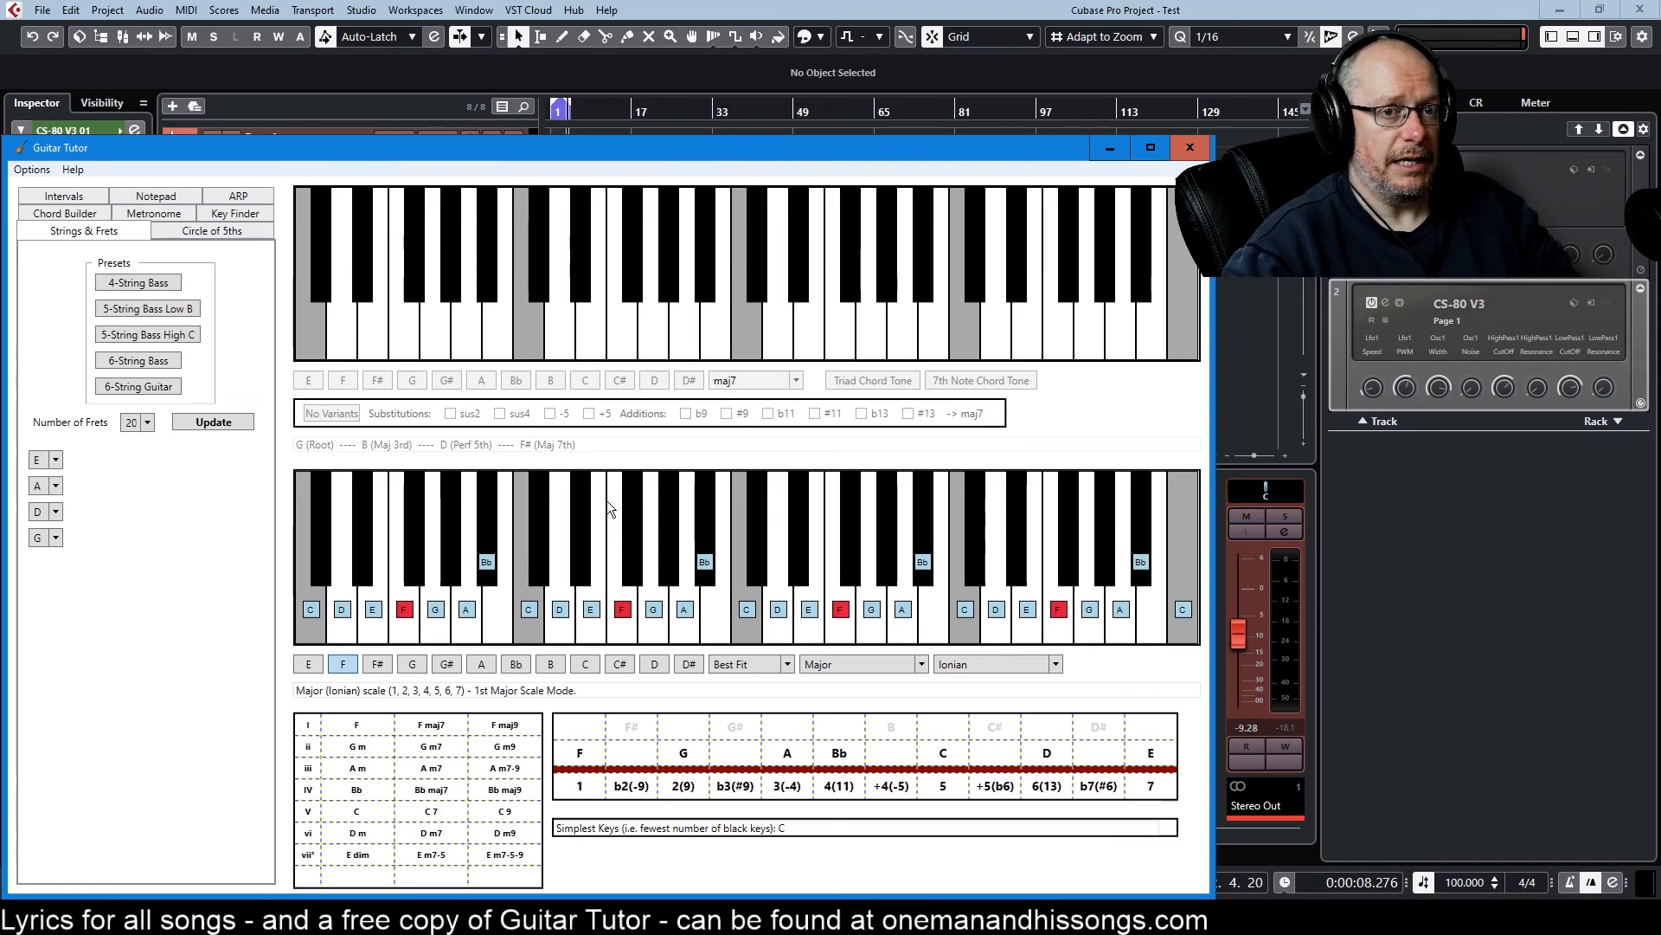
{"action": "left_click", "coordinate": [226, 194]}
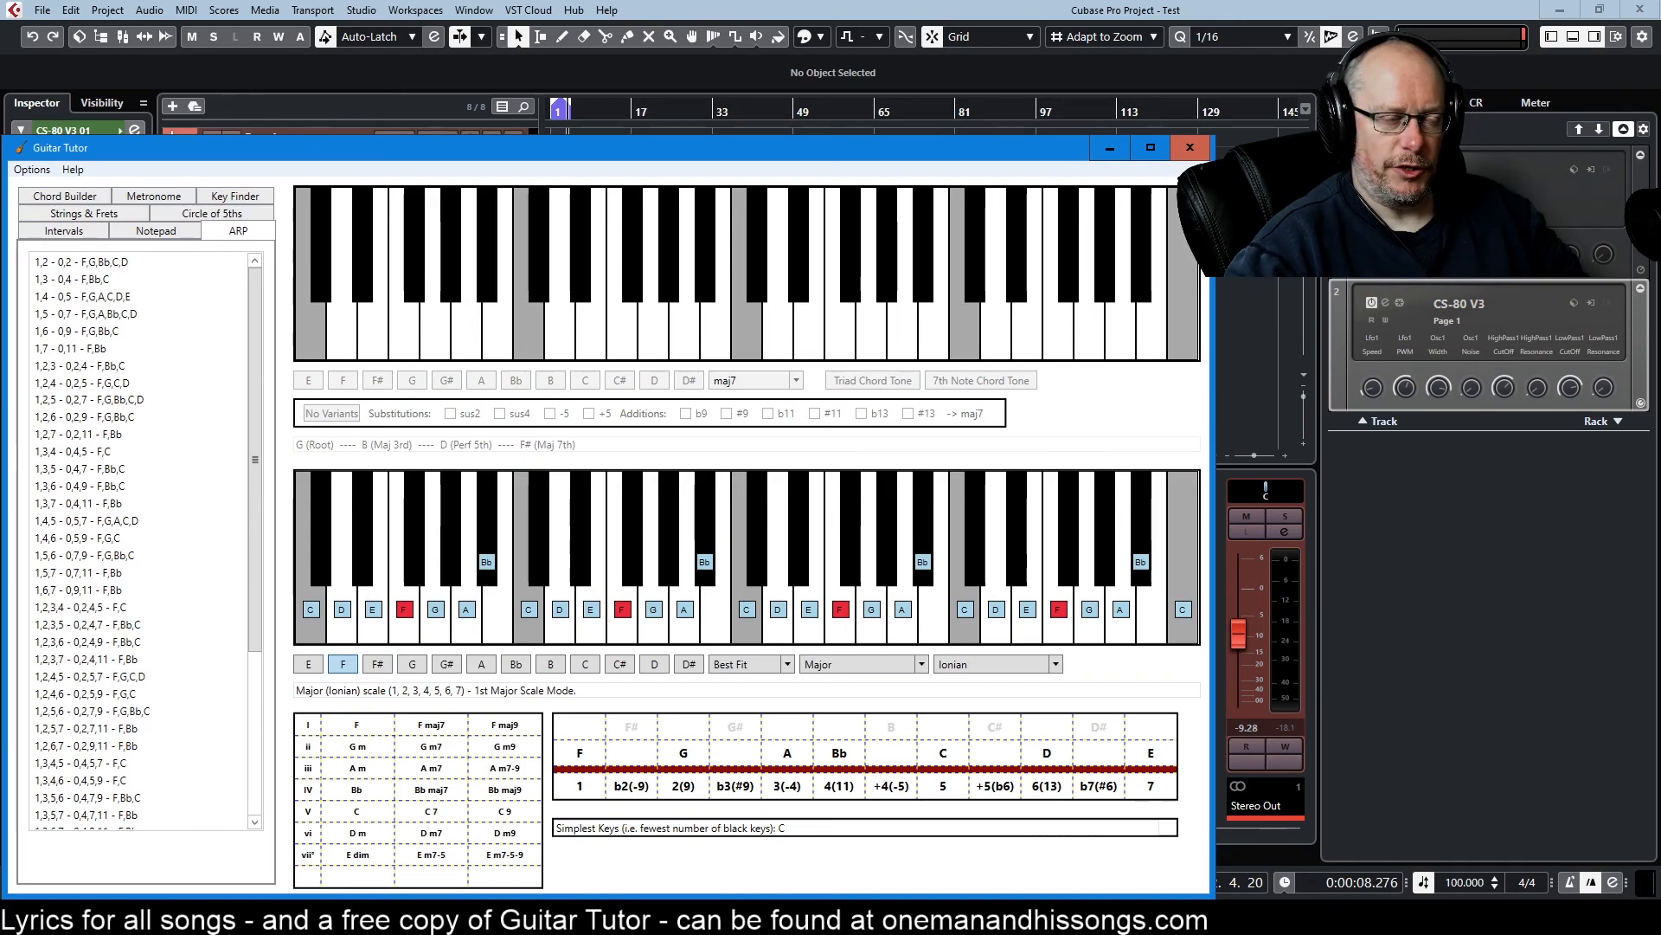
- Switch to Cubase, open the CS-80 V3 01 track's instrument and reveal its Multi settings under the lid
{"action": "left_click", "coordinate": [1114, 149]}
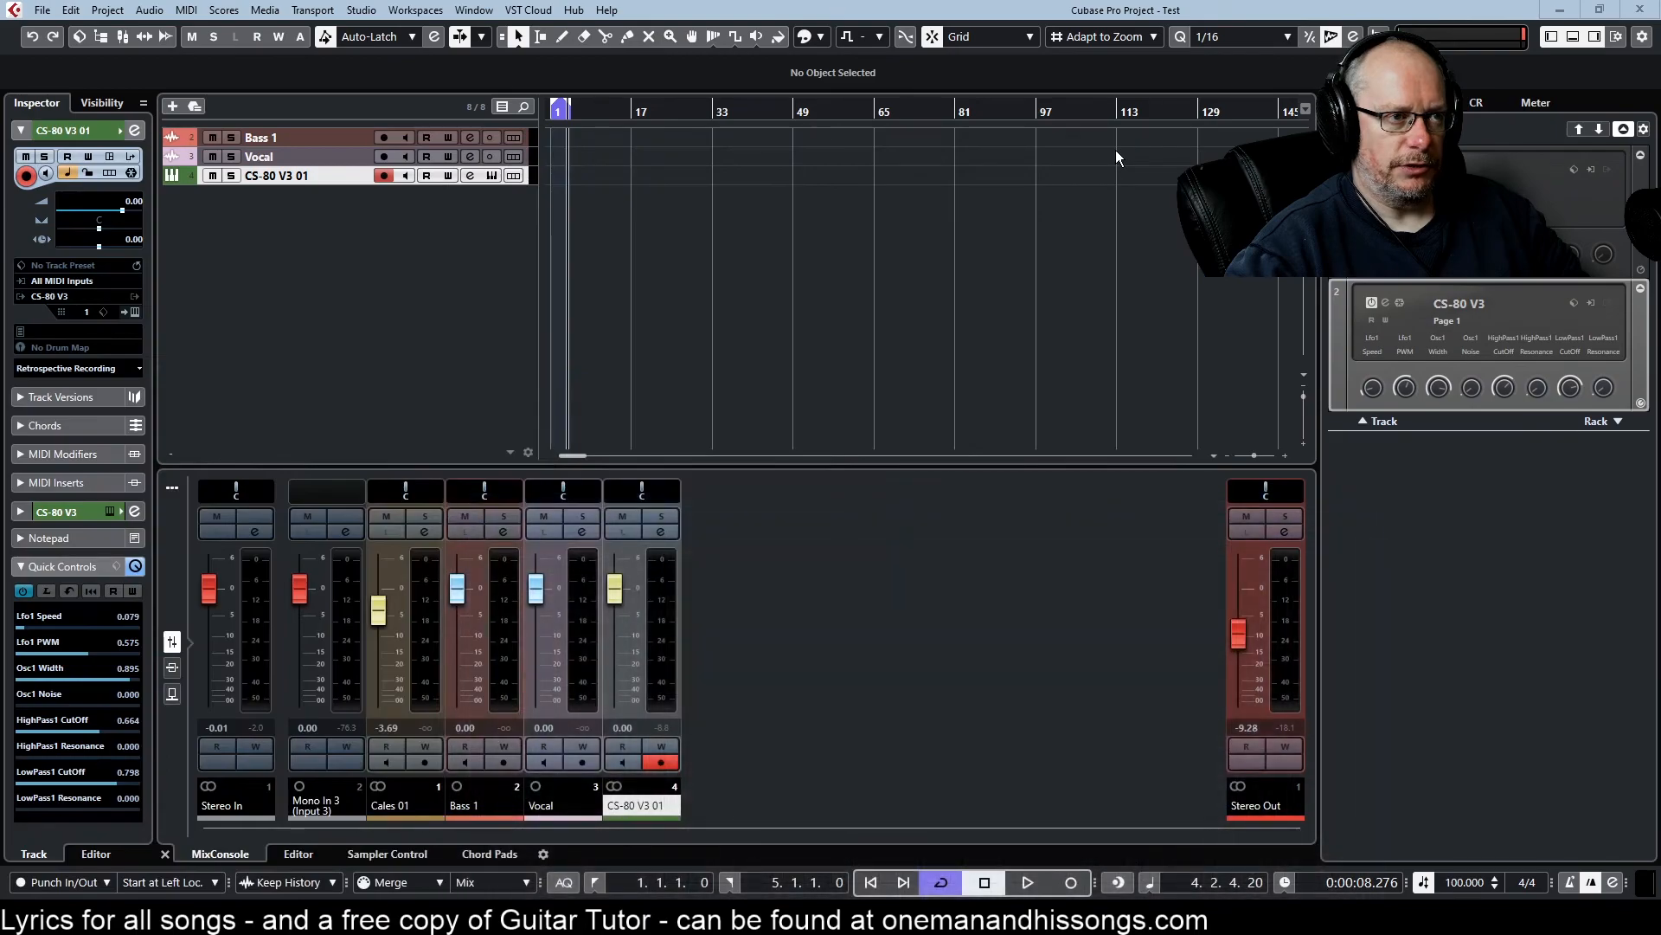
{"action": "left_click", "coordinate": [491, 175]}
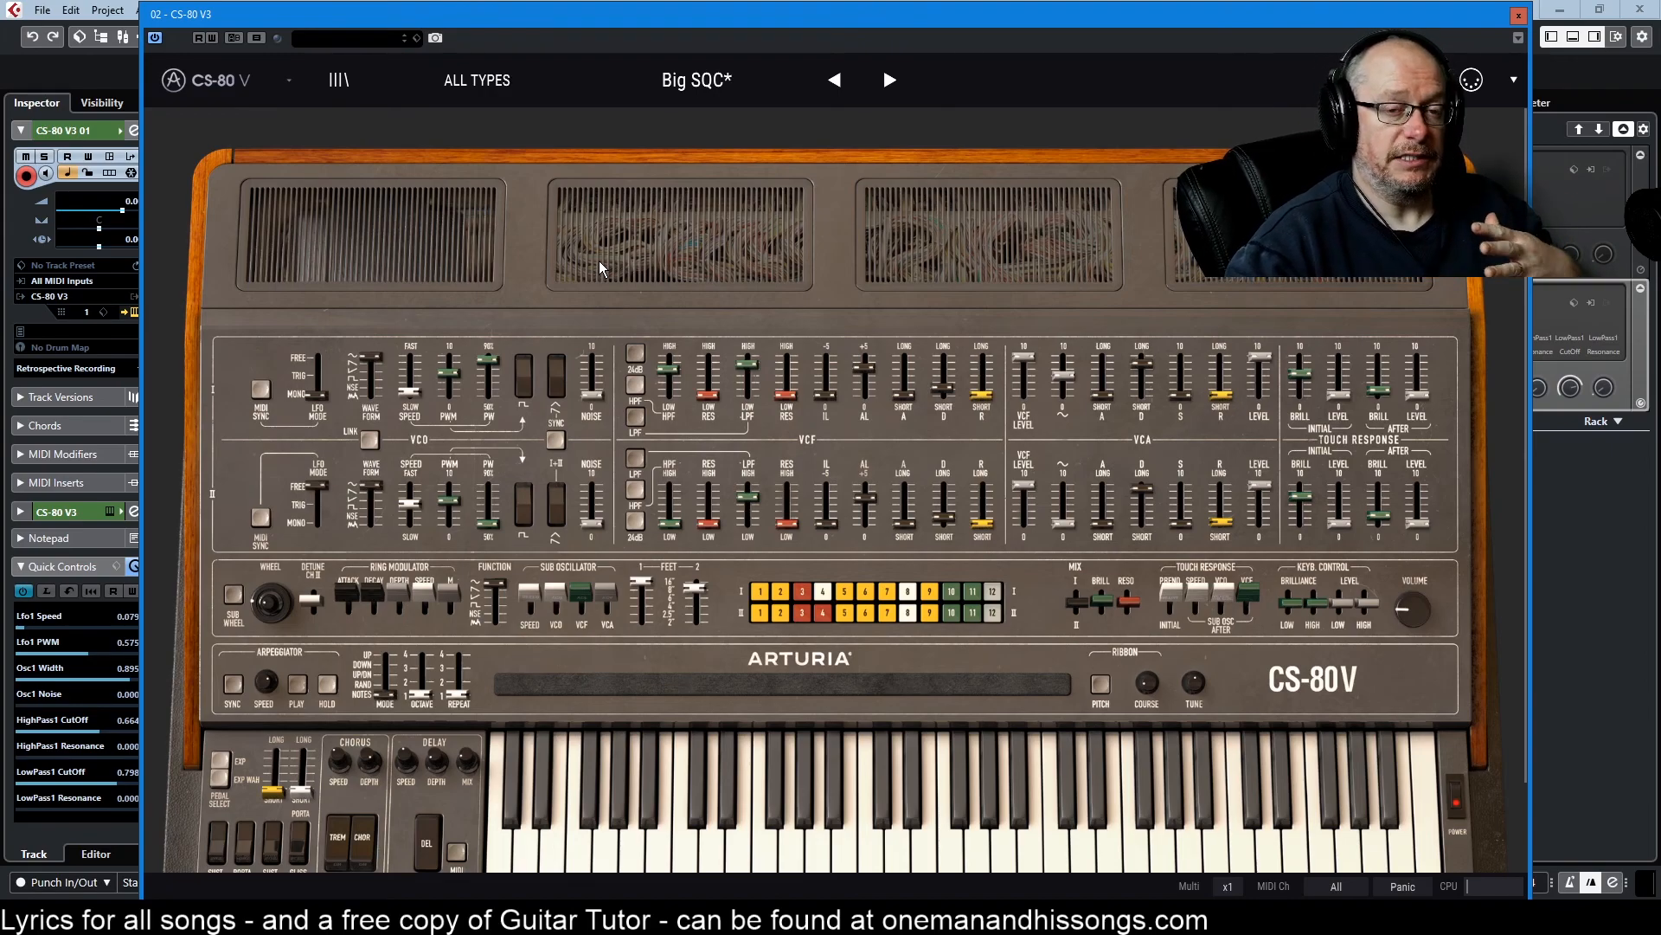
{"action": "left_click", "coordinate": [453, 240]}
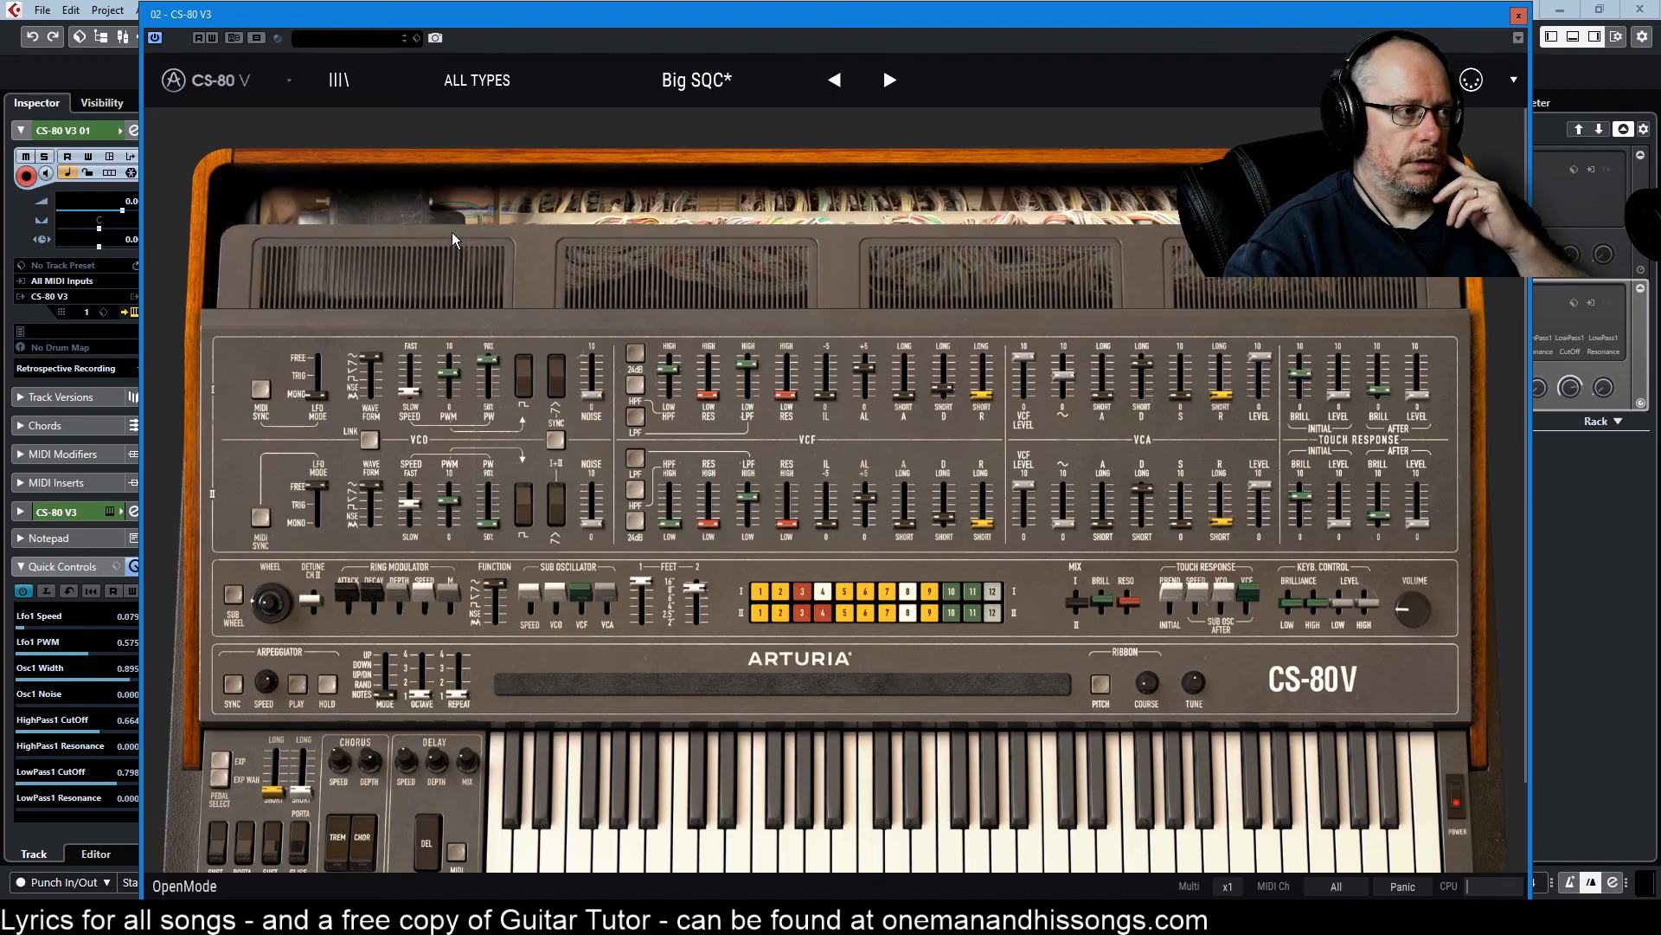
{"action": "left_click", "coordinate": [304, 220]}
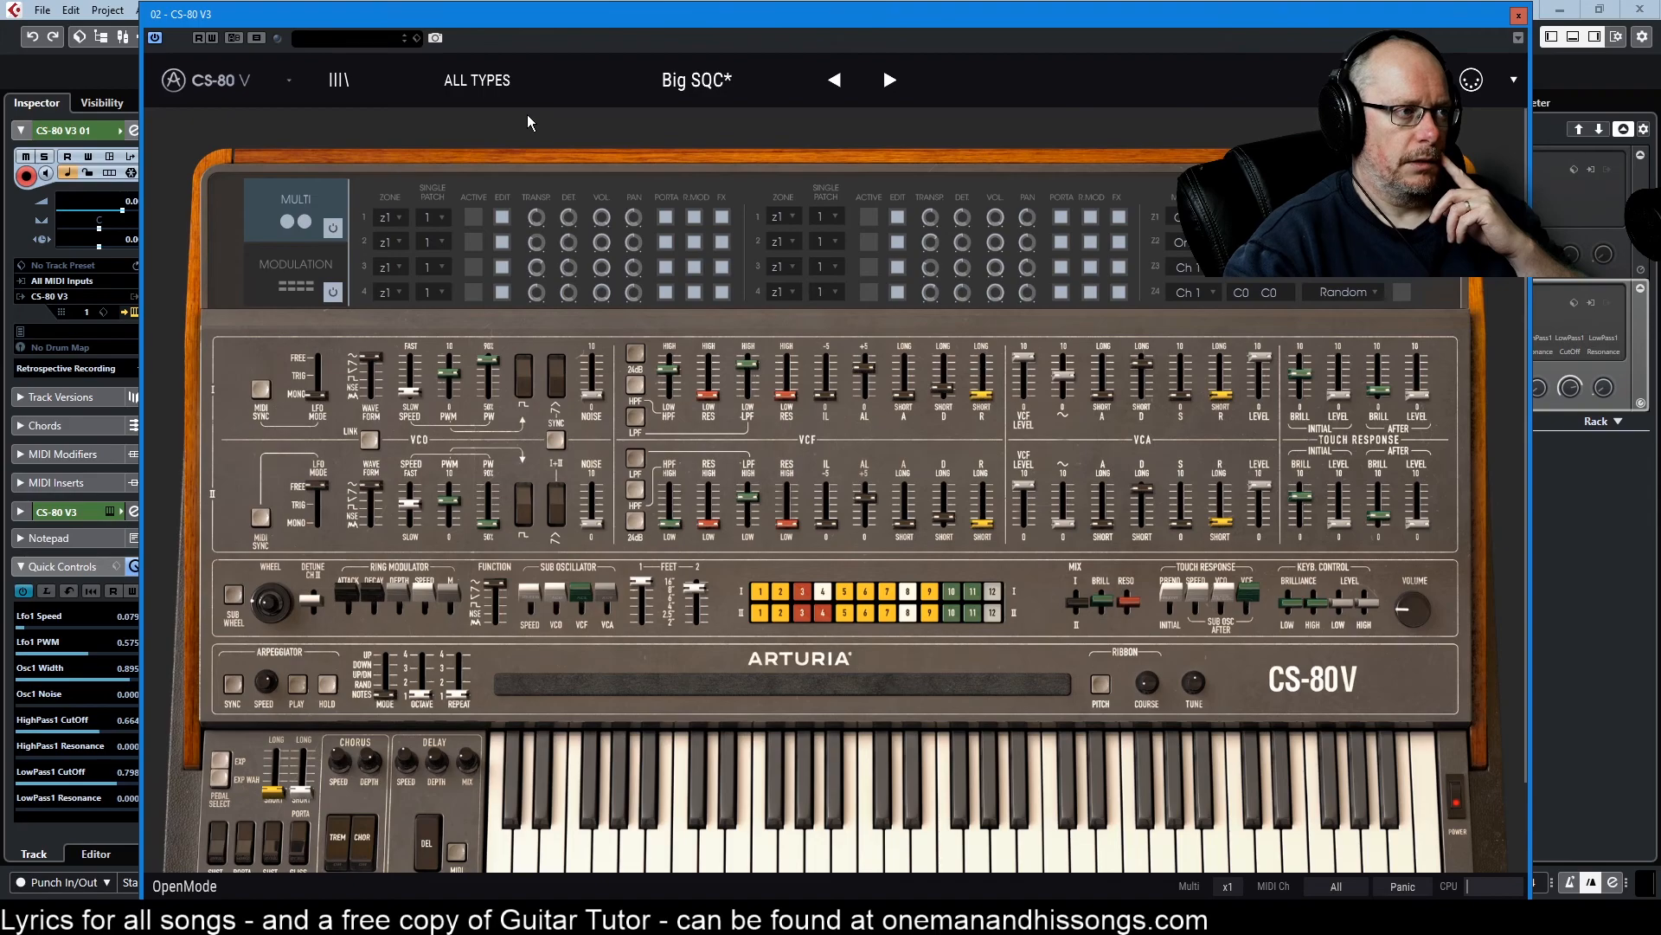
- Examine the transpose setting of each voice in the CS-80 V3 Multi settings and close the instrument
{"action": "mouse_move", "coordinate": [534, 217]}
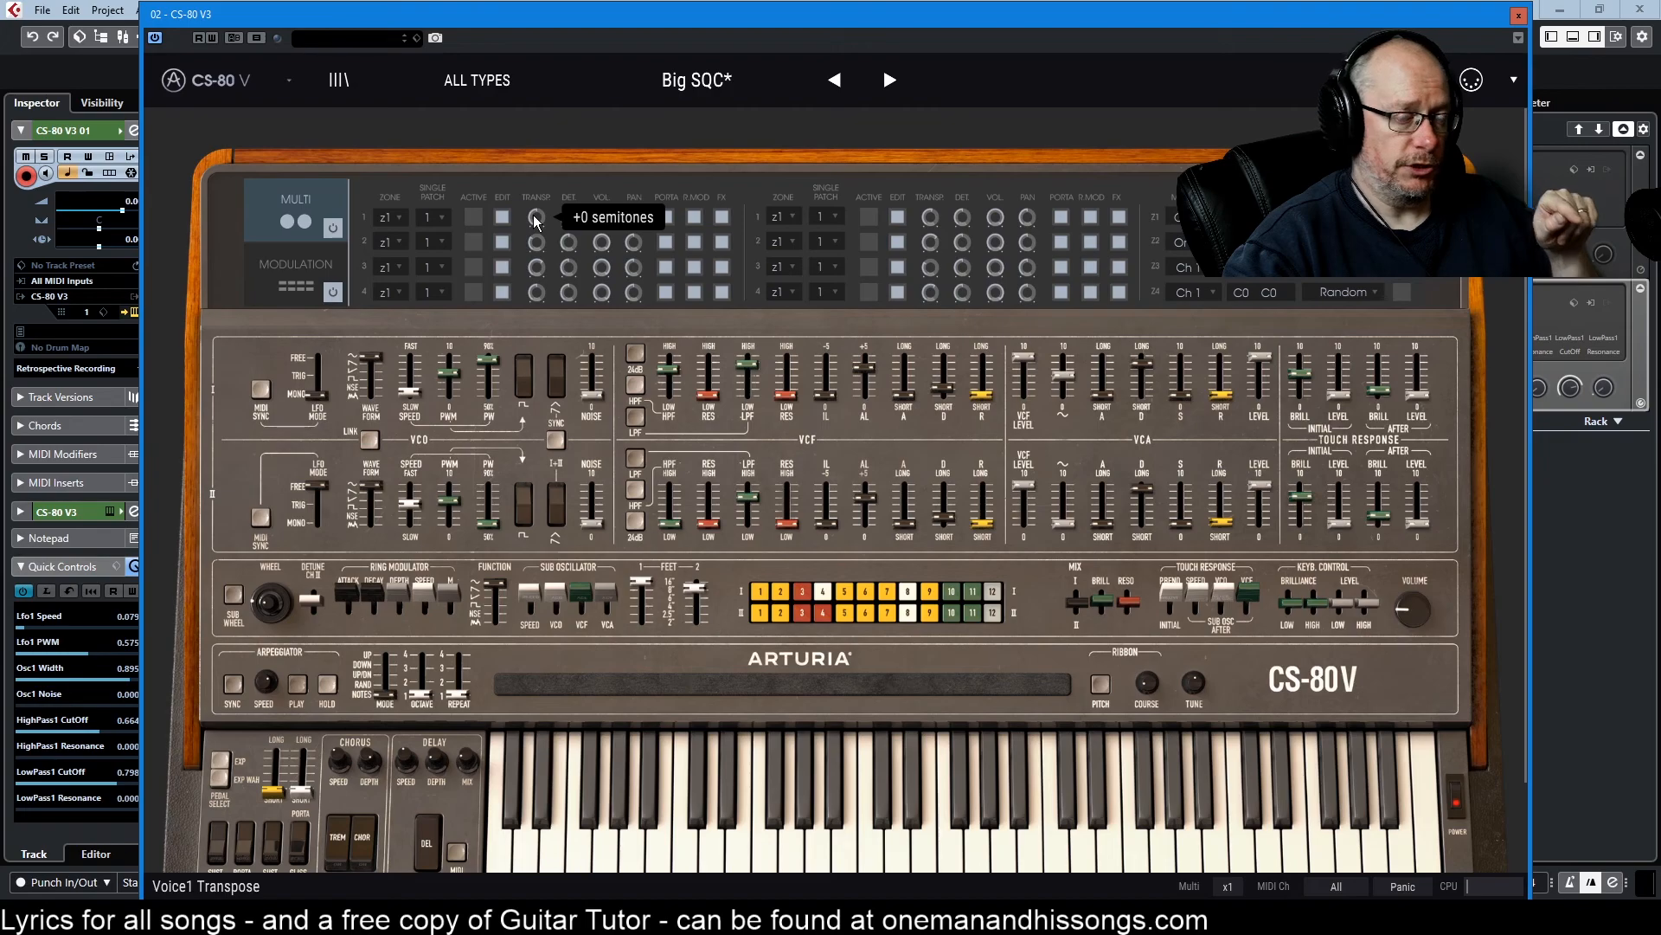
{"action": "mouse_move", "coordinate": [534, 248]}
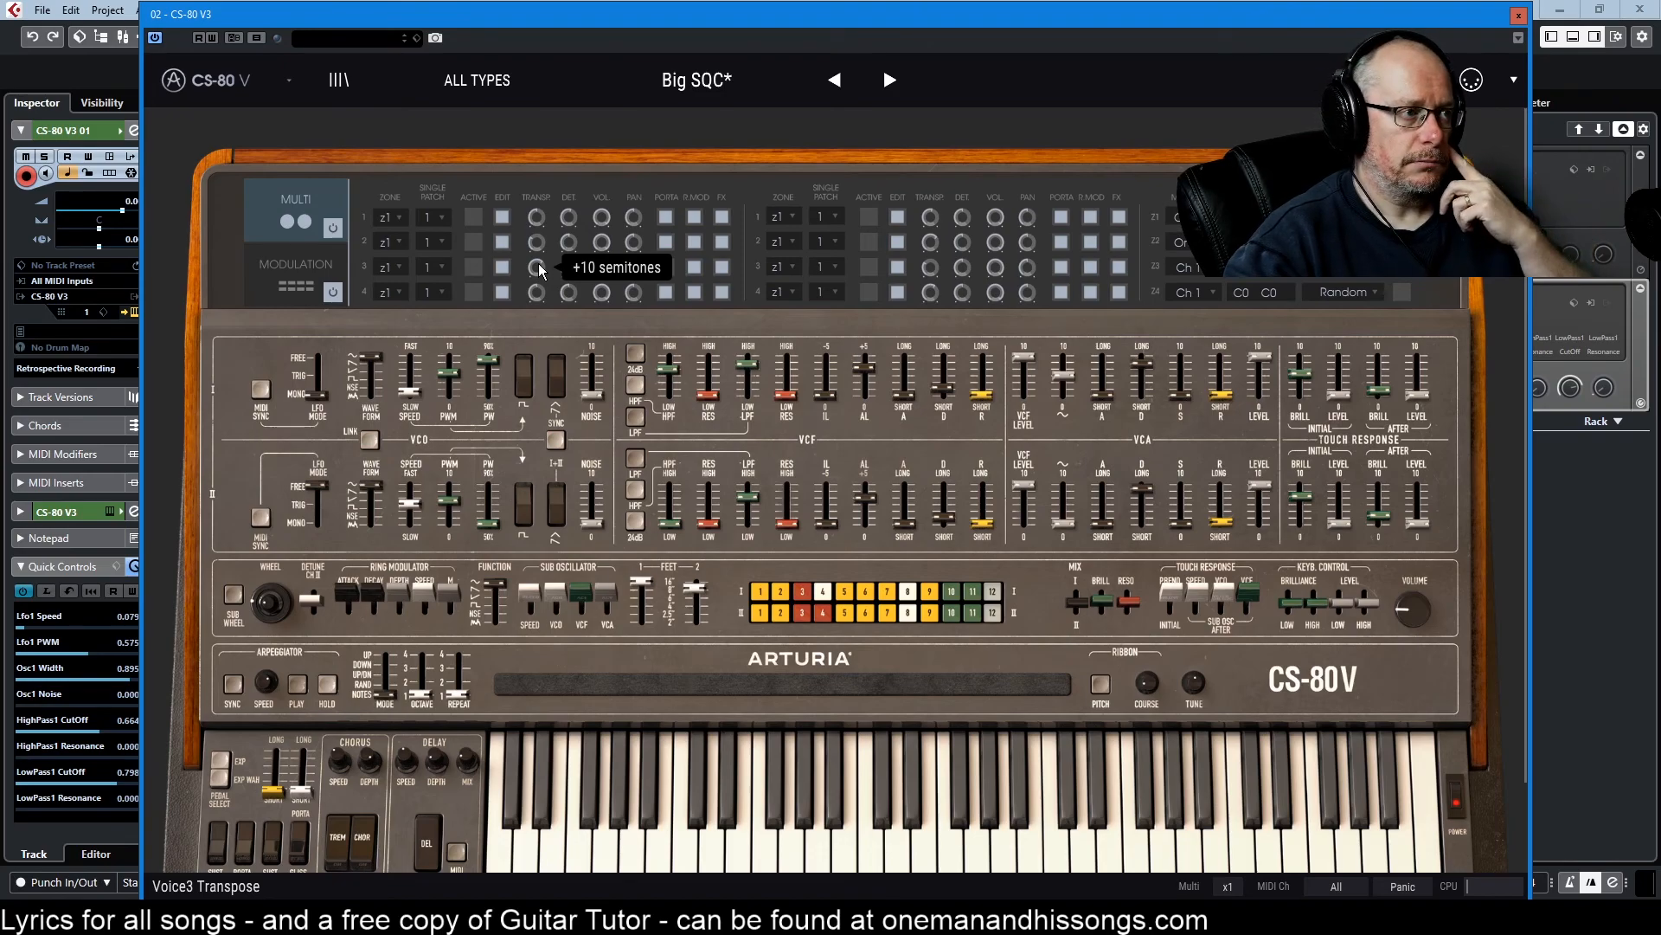
{"action": "mouse_move", "coordinate": [537, 289]}
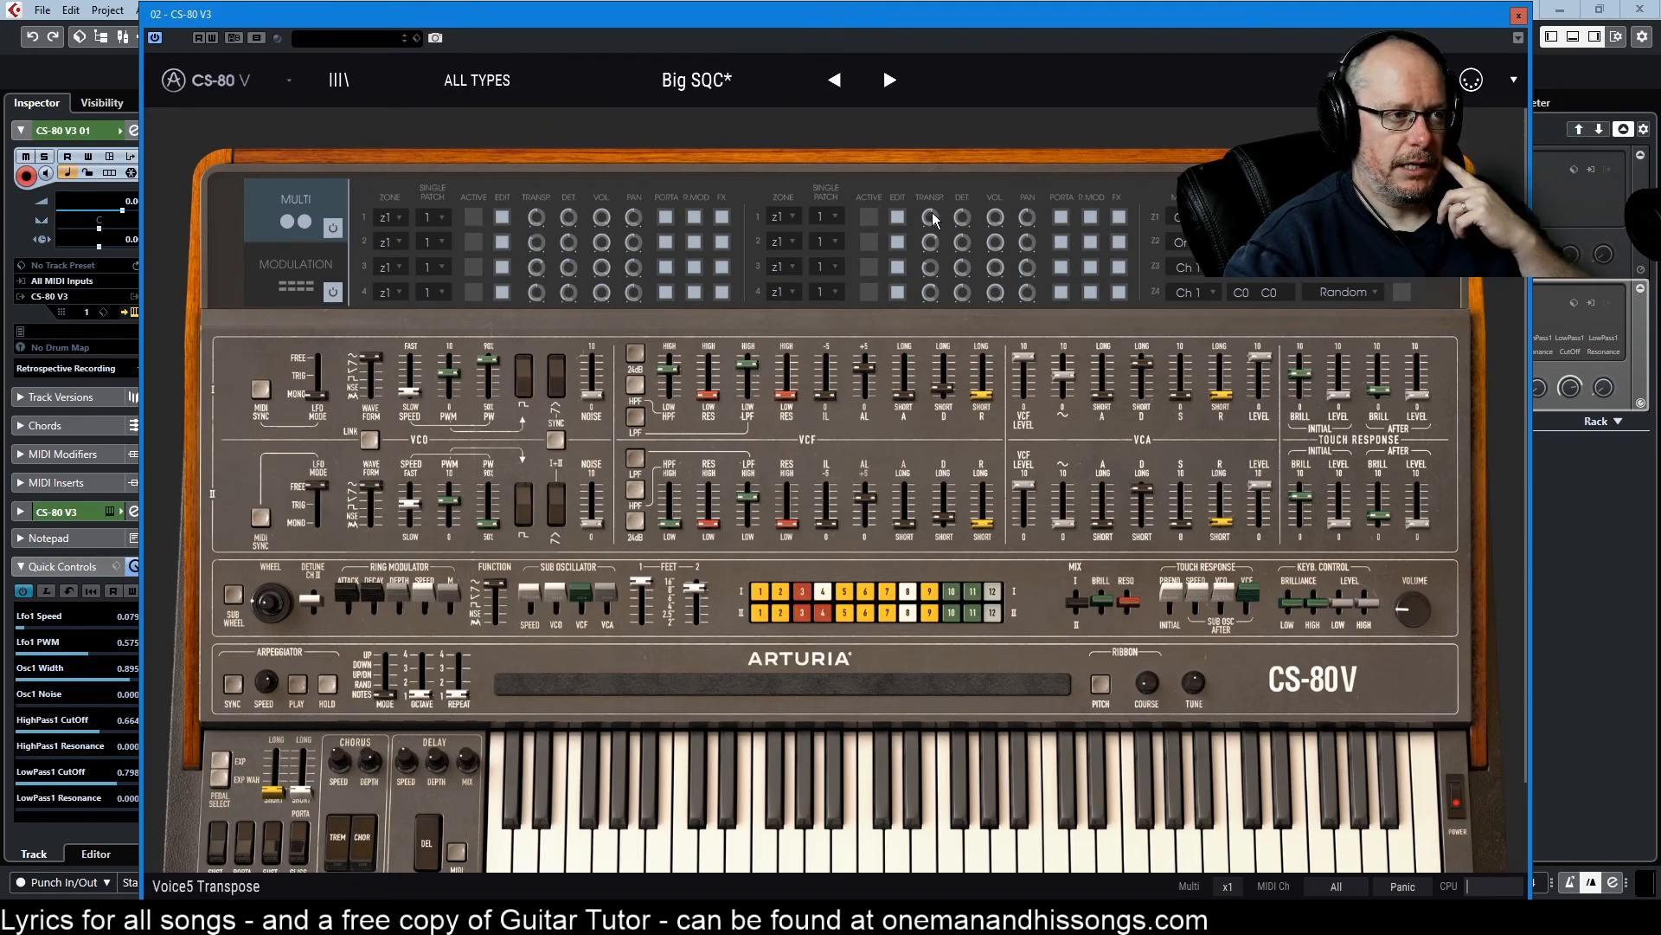
{"action": "mouse_move", "coordinate": [934, 219]}
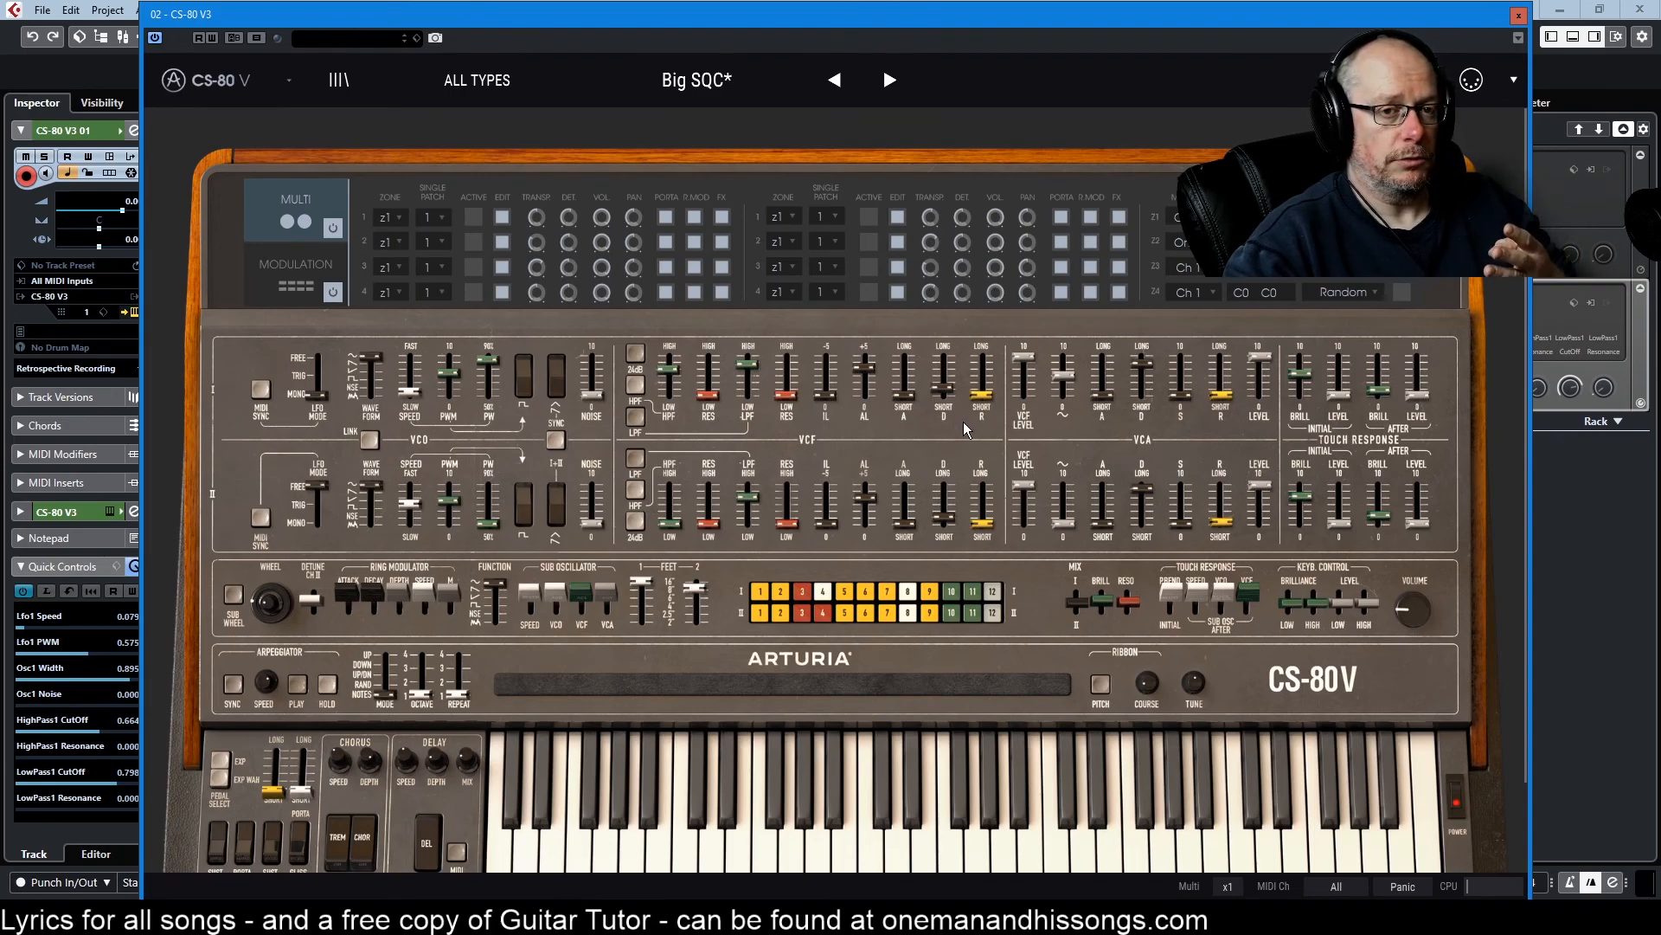
{"action": "left_click", "coordinate": [1519, 16]}
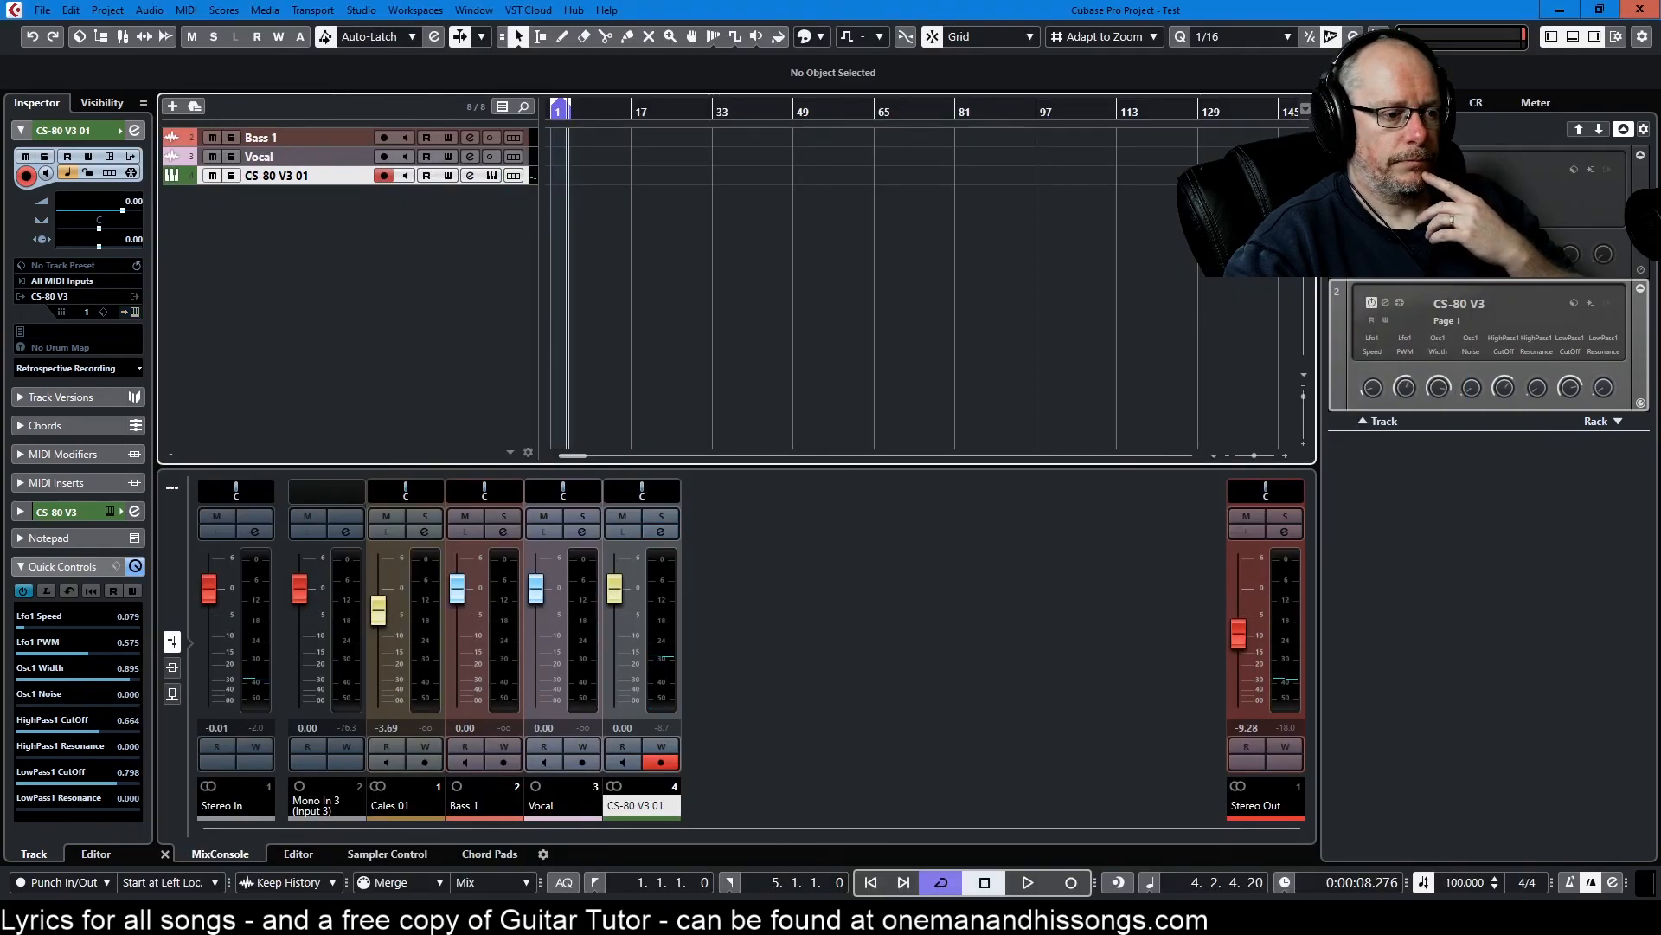
- Switch back to Guitar Tutor and reset all selected notes in the Key Finder
{"action": "key", "text": "alt+Tab"}
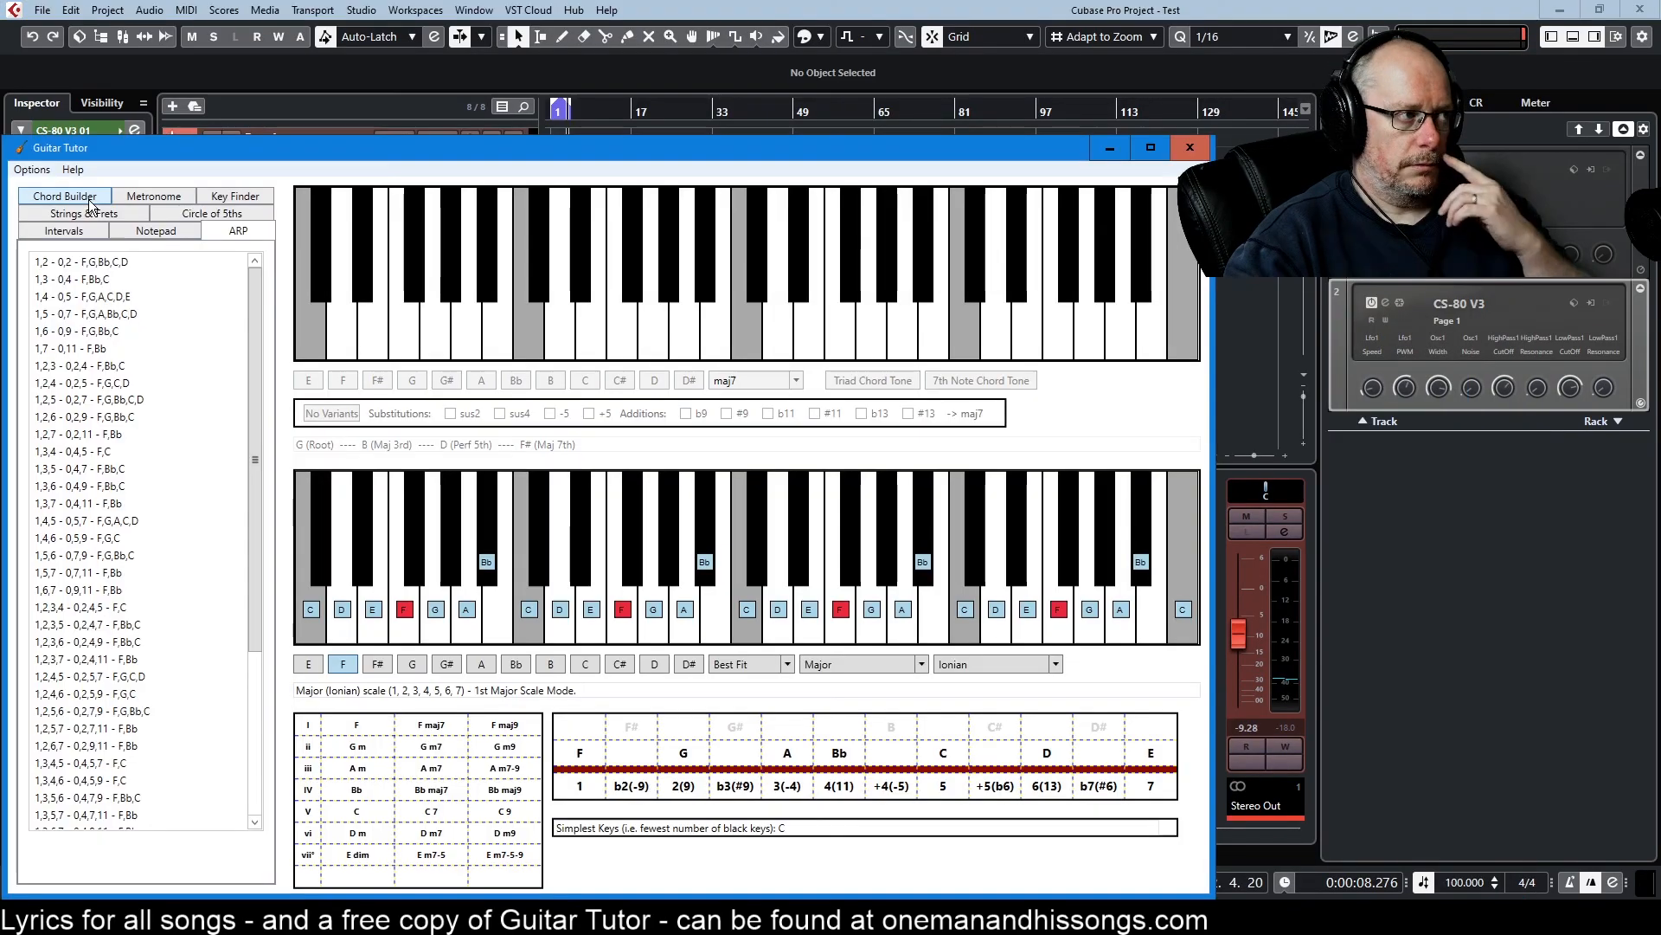
{"action": "left_click", "coordinate": [247, 197]}
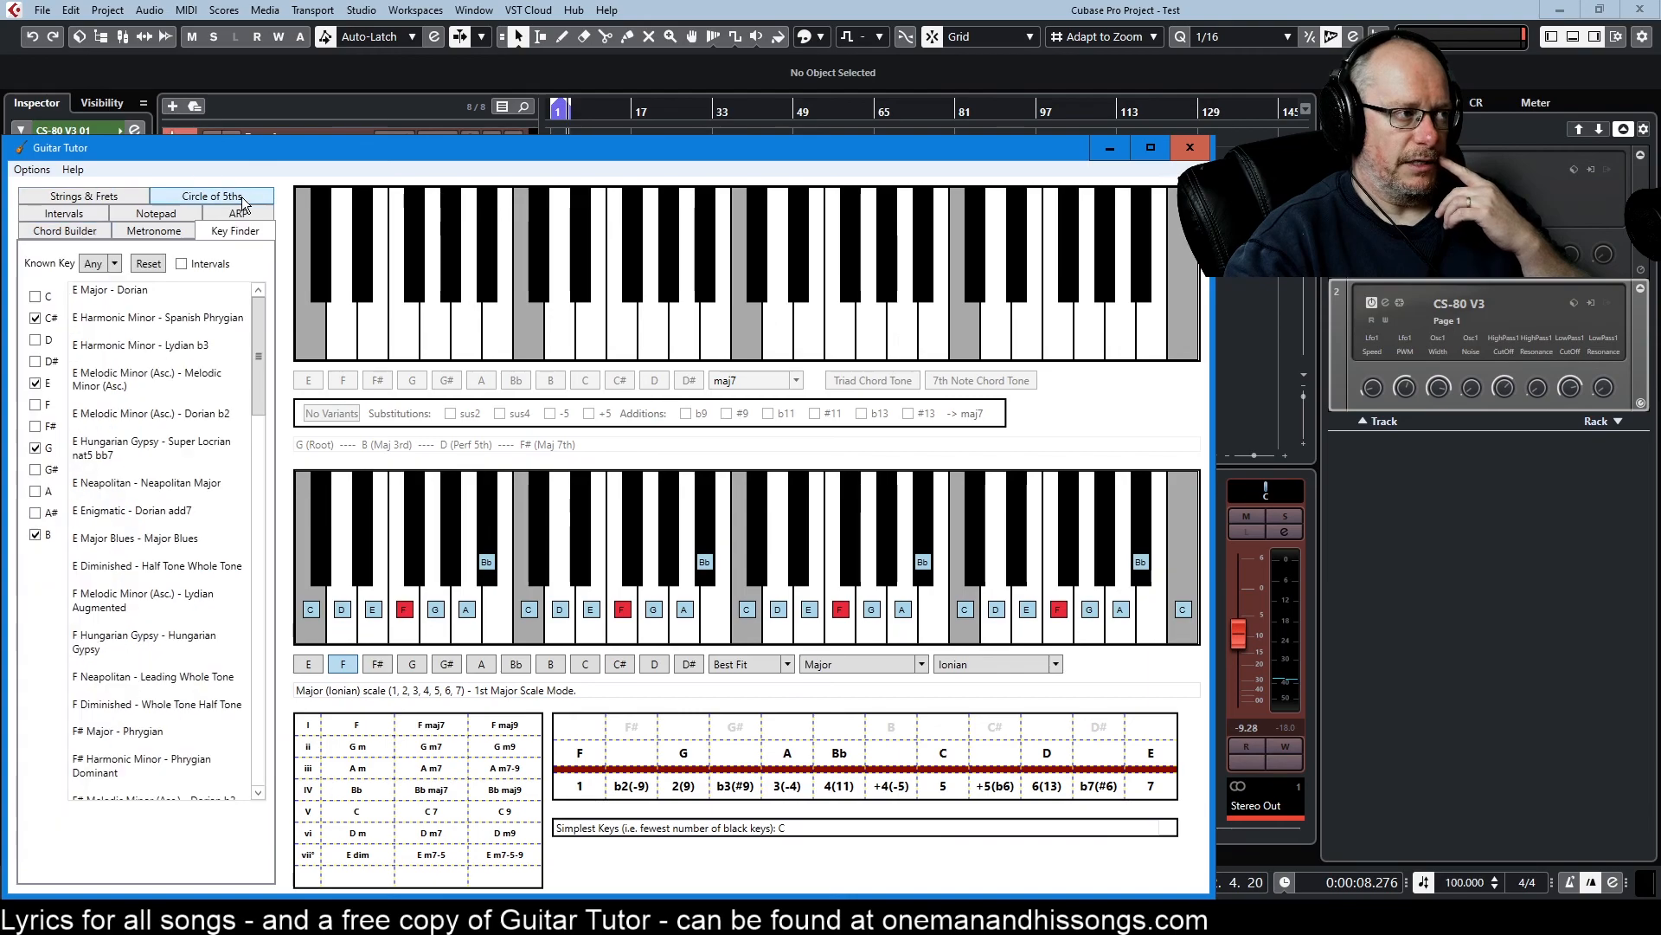
{"action": "left_click", "coordinate": [148, 265]}
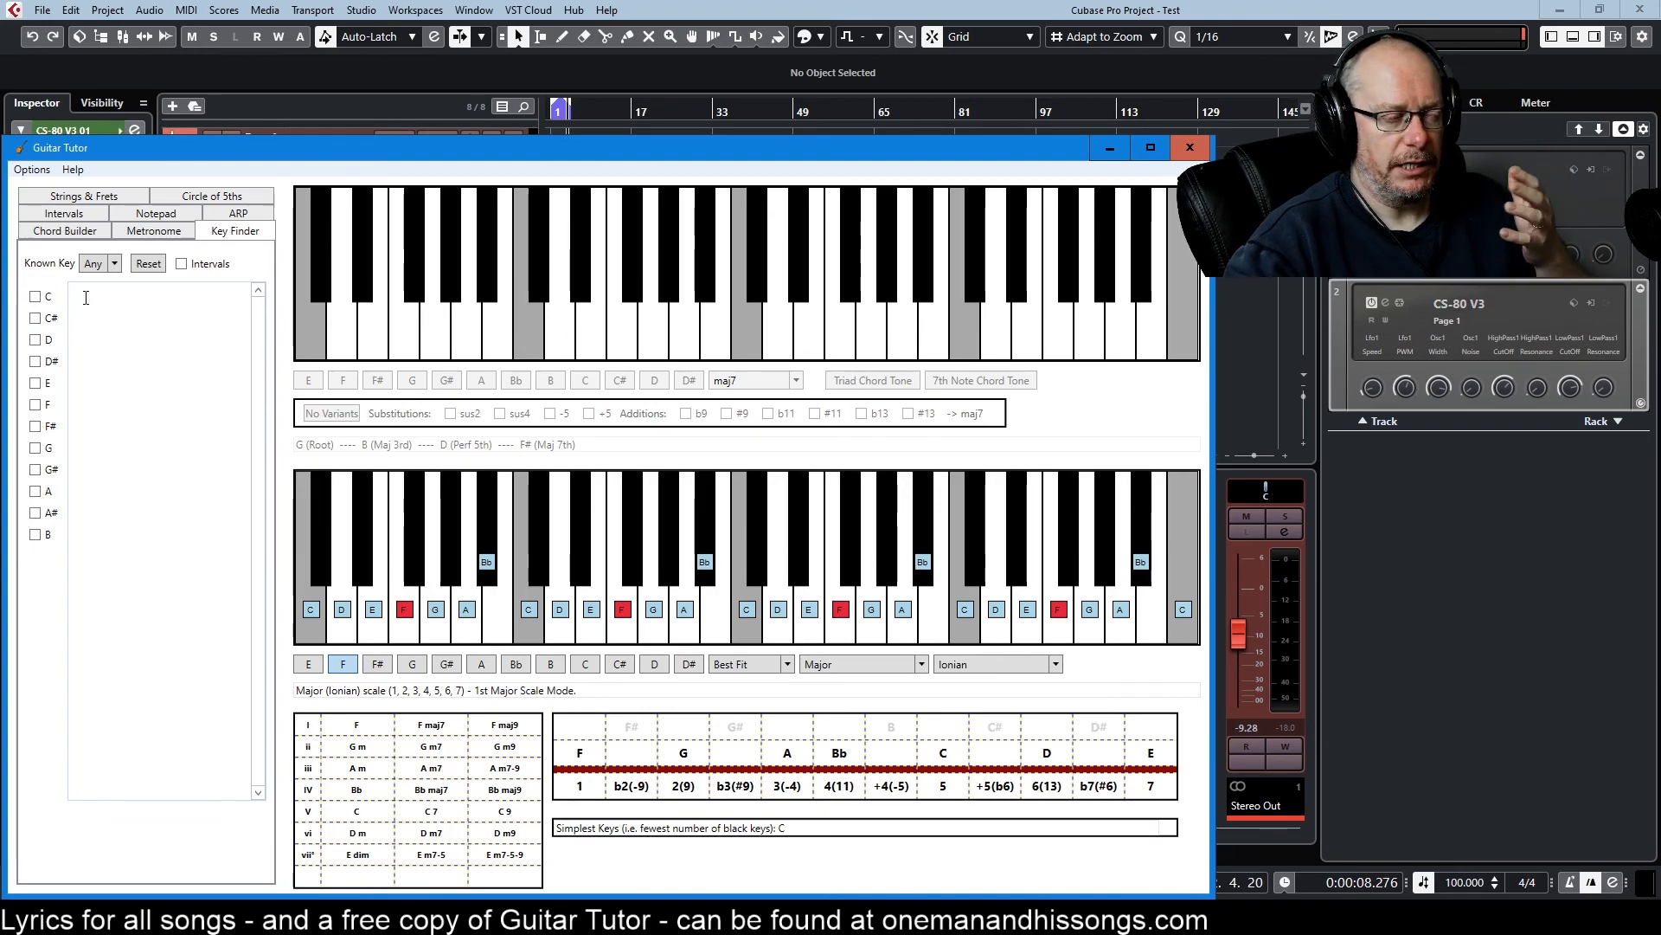
- Switch the Key Finder to intervals, select 0, 2, 7 and 10, and set the known key to C
{"action": "left_click", "coordinate": [181, 263]}
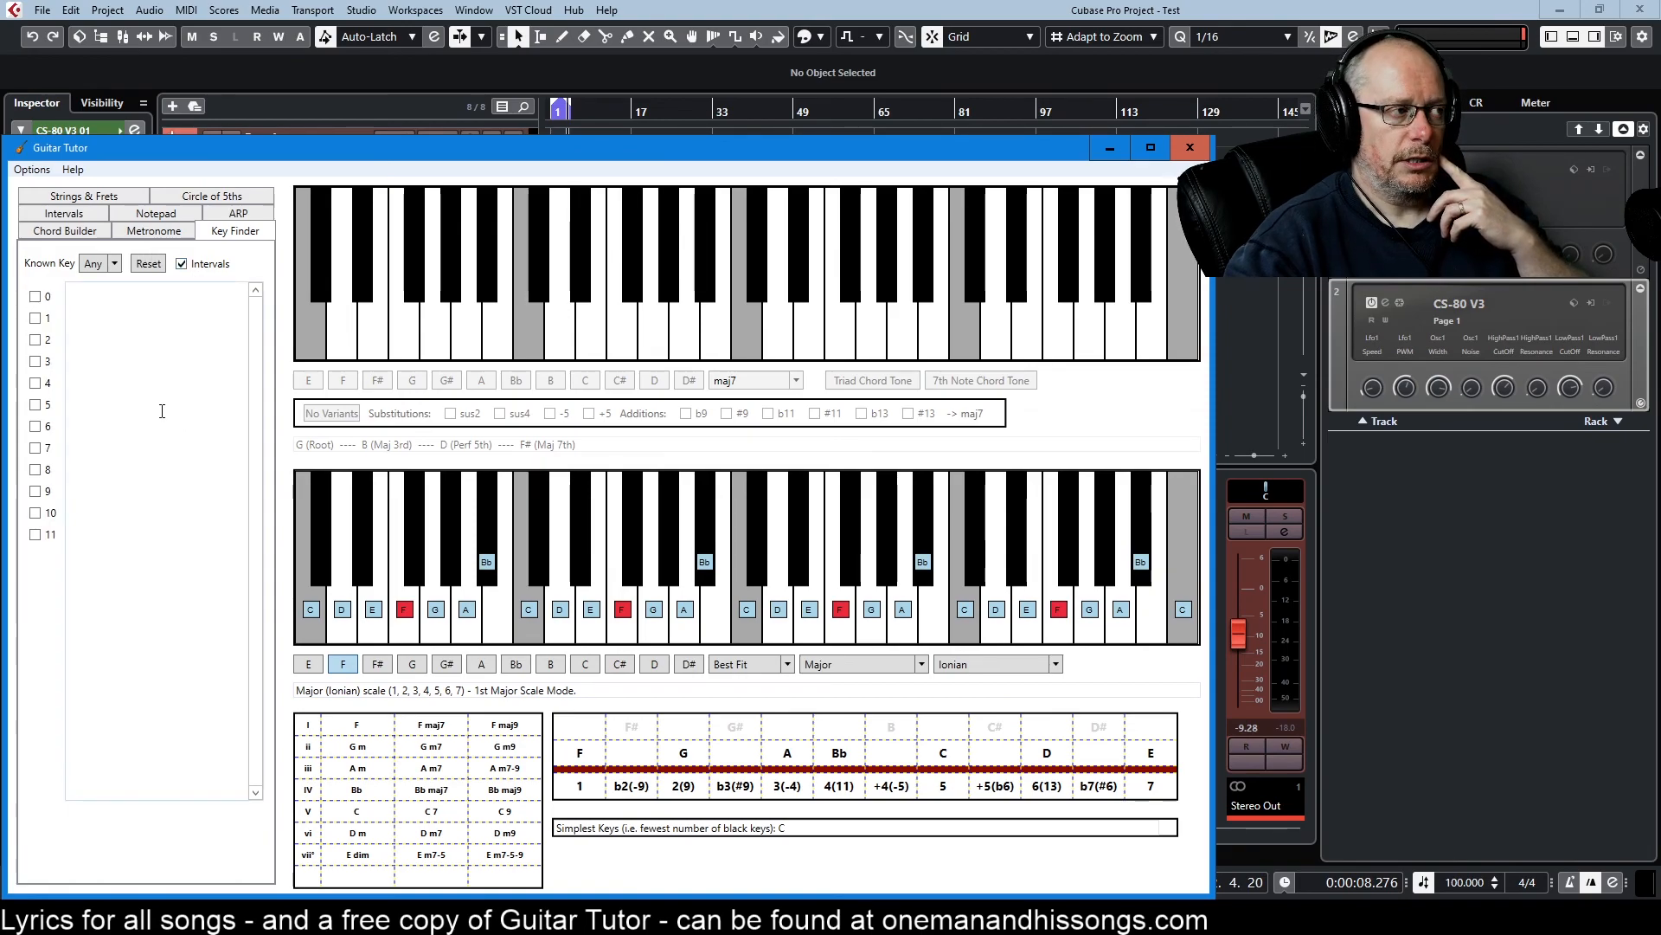
{"action": "left_click", "coordinate": [34, 296]}
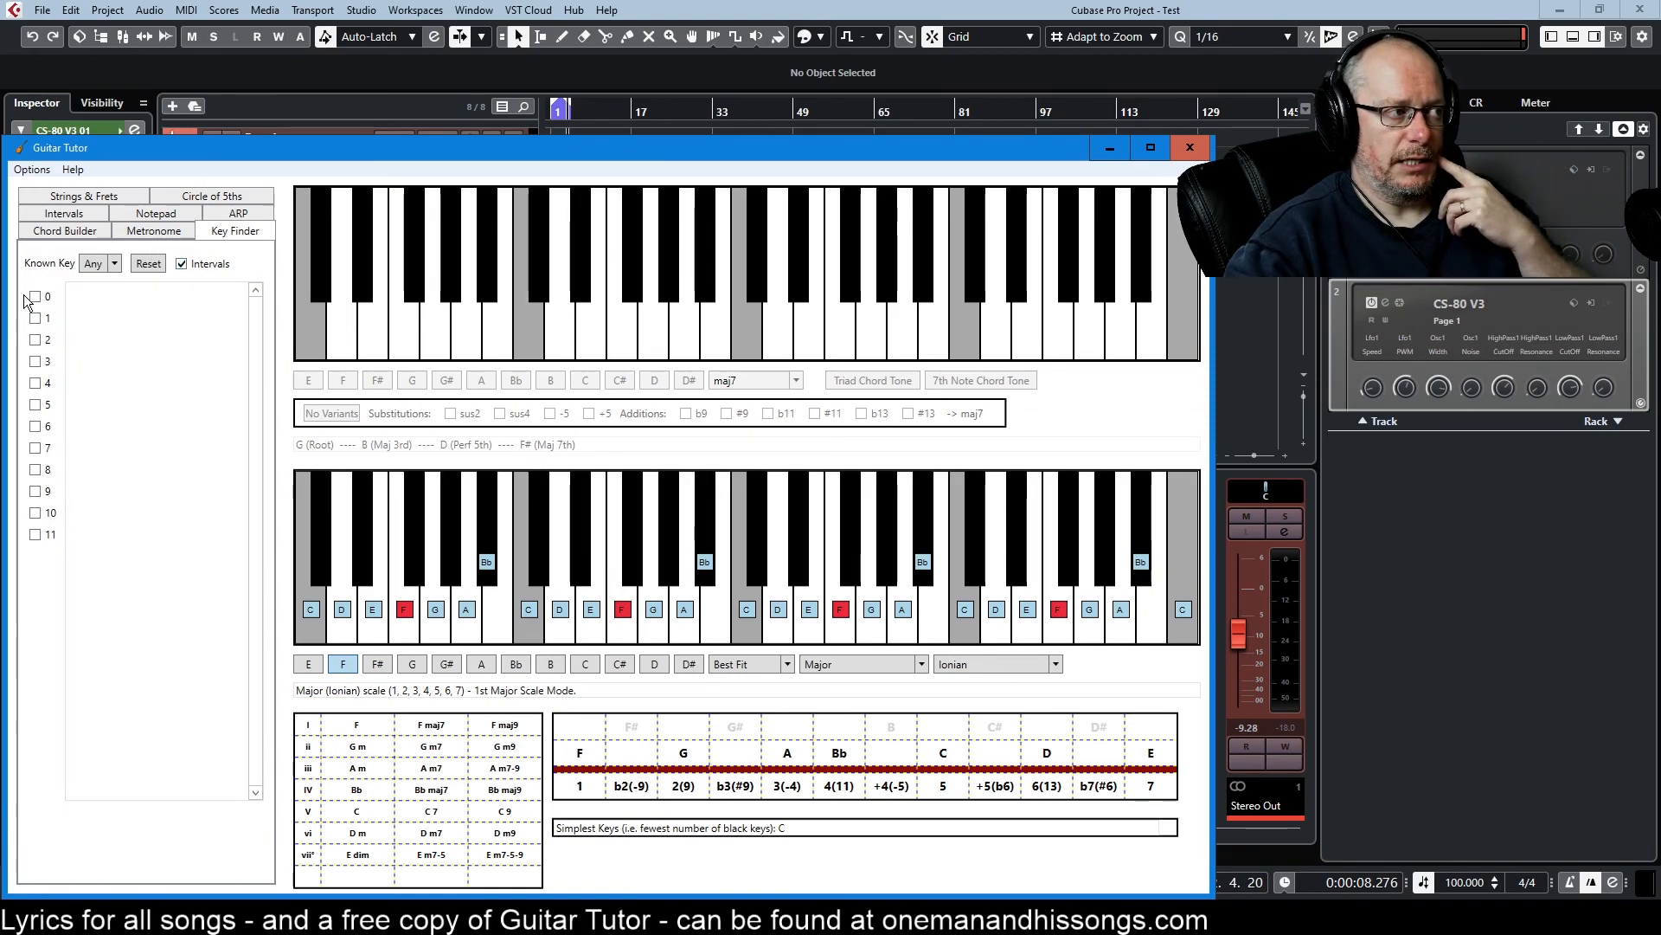
{"action": "left_click", "coordinate": [36, 342]}
{"action": "left_click", "coordinate": [36, 449]}
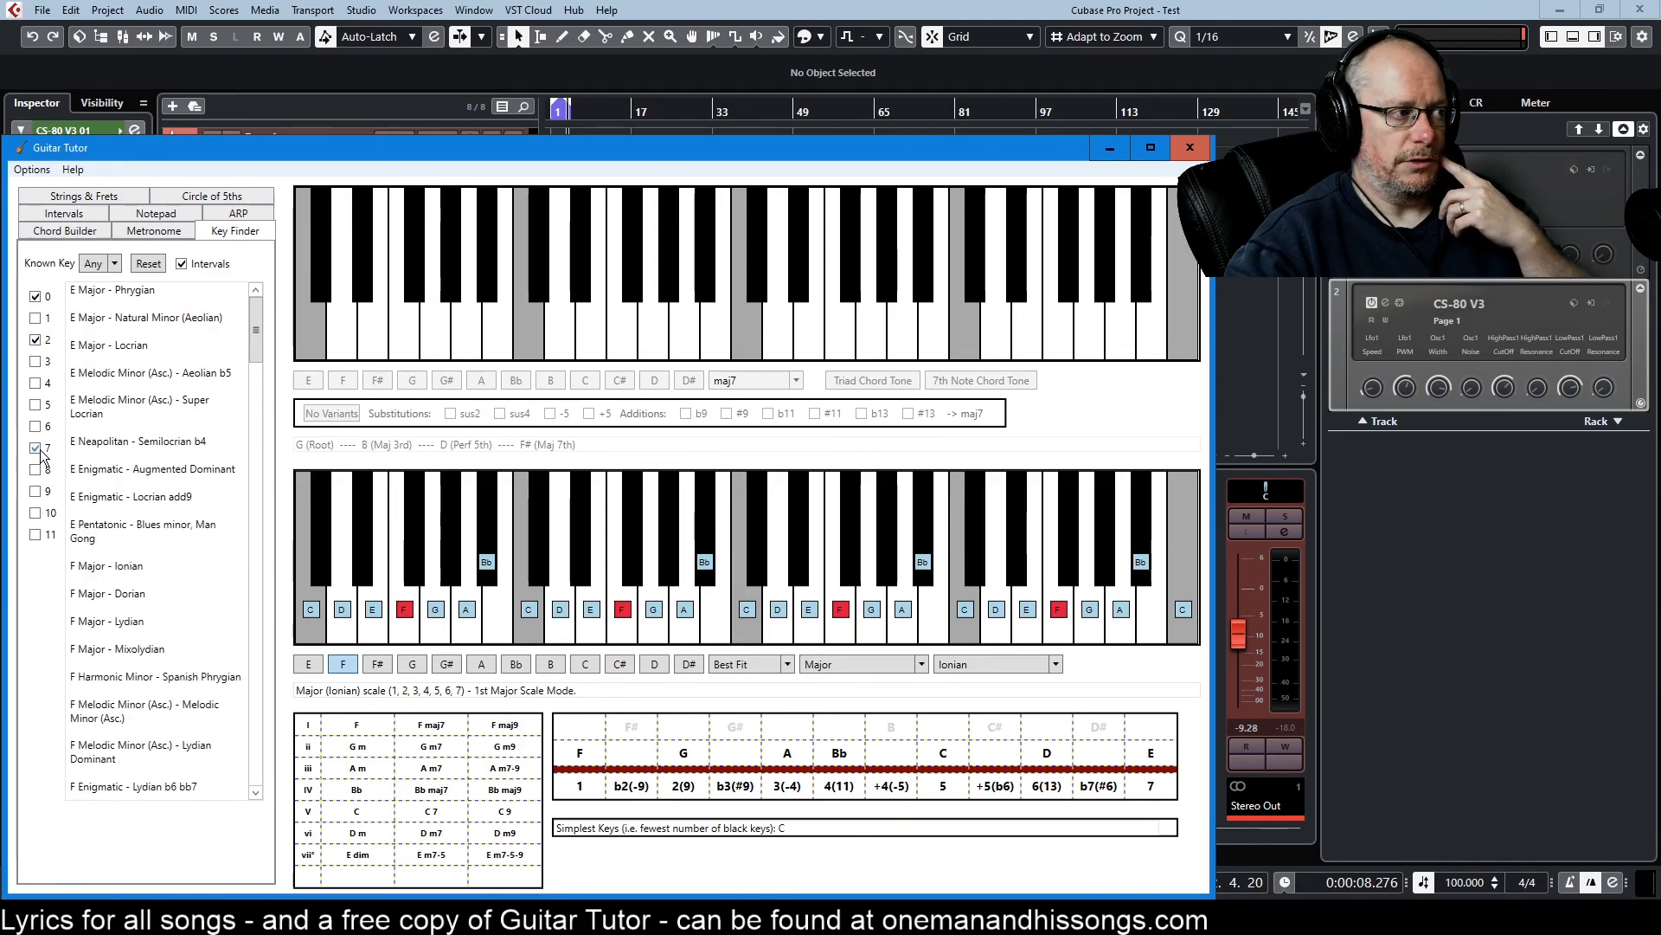
{"action": "left_click", "coordinate": [36, 511]}
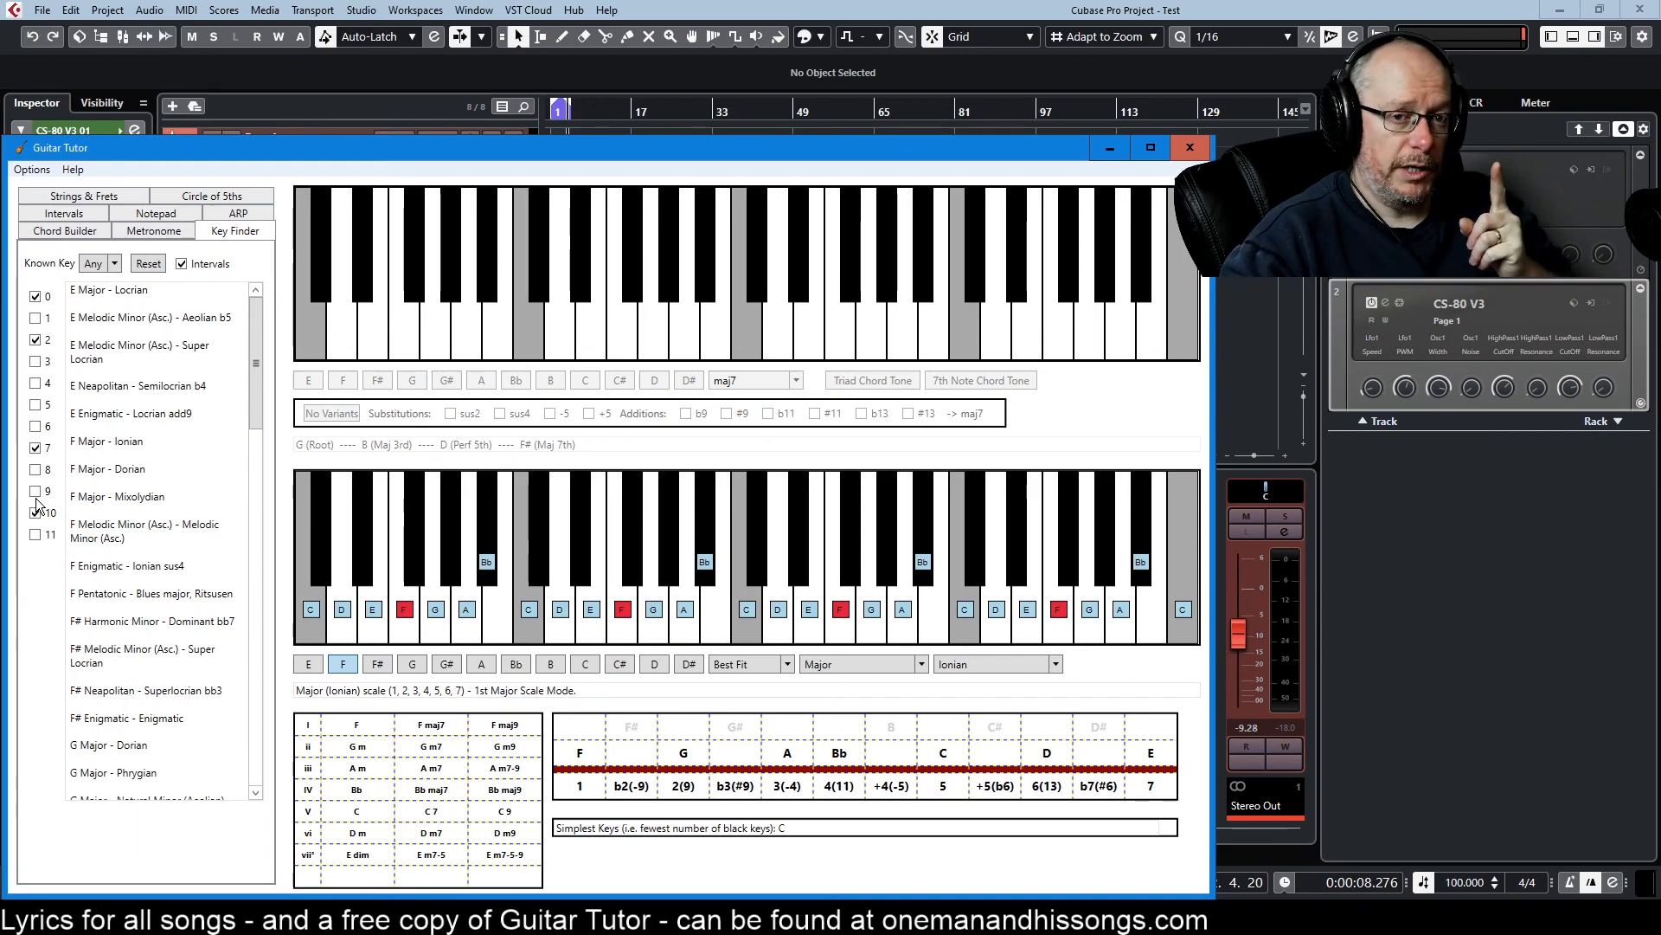
{"action": "left_click", "coordinate": [116, 264]}
{"action": "left_click", "coordinate": [90, 303]}
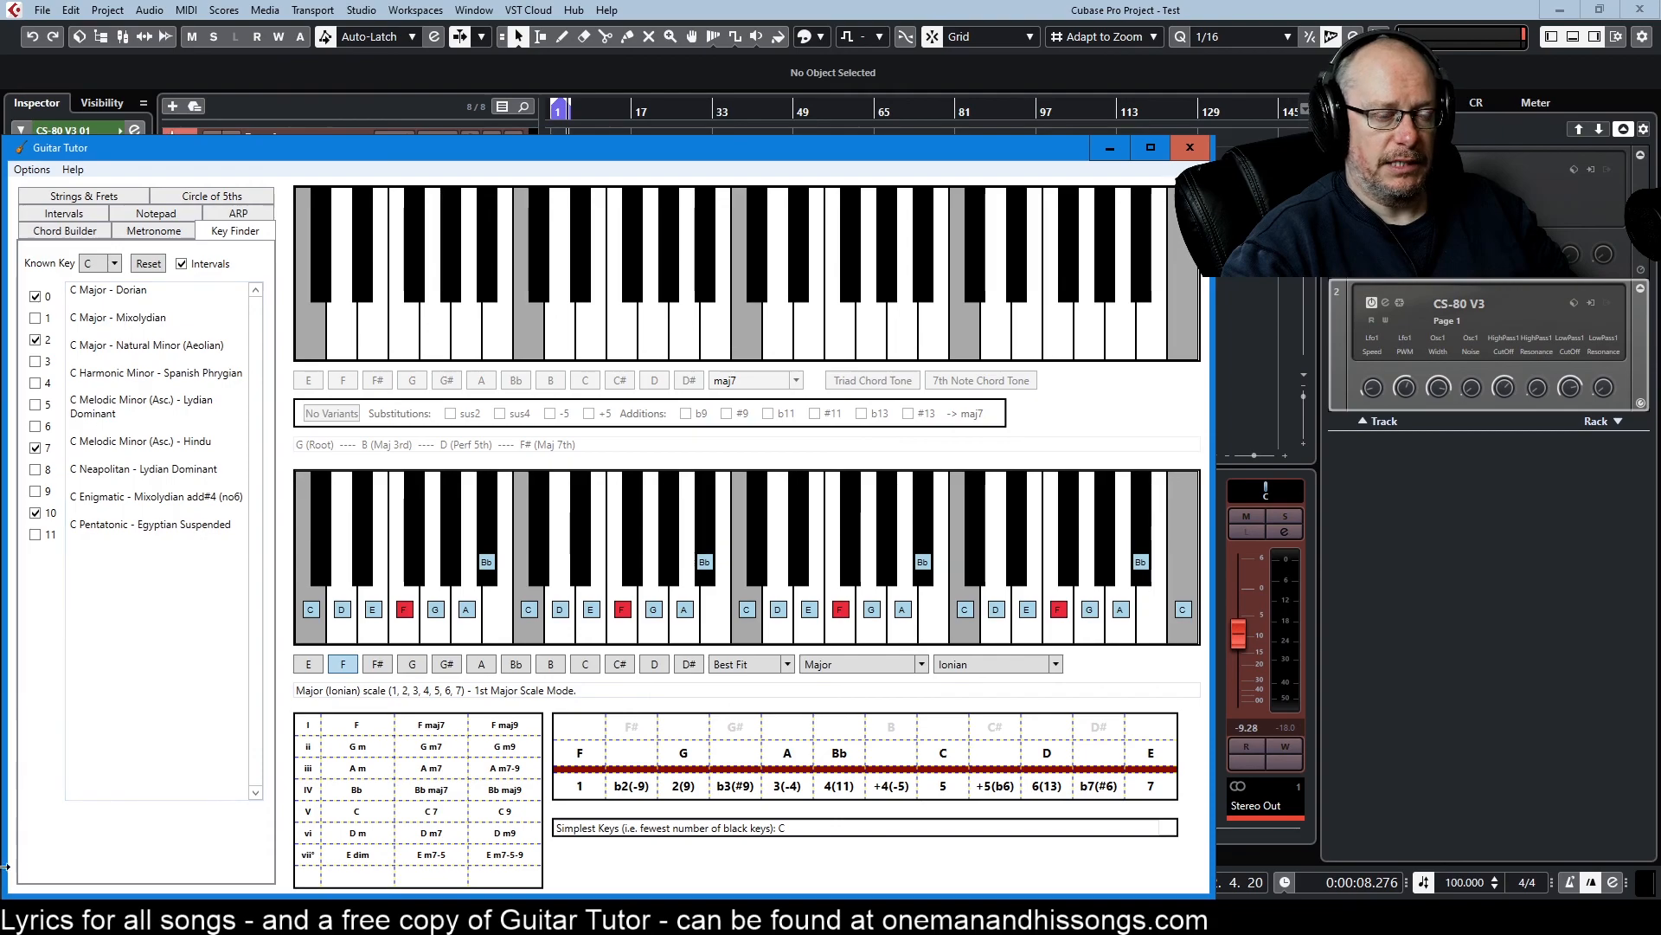
- Display the C Major scale in Mixolydian mode and select the 1,2,5,7 - 0,2,7,10 pattern in the ARP list
{"action": "left_click", "coordinate": [586, 667]}
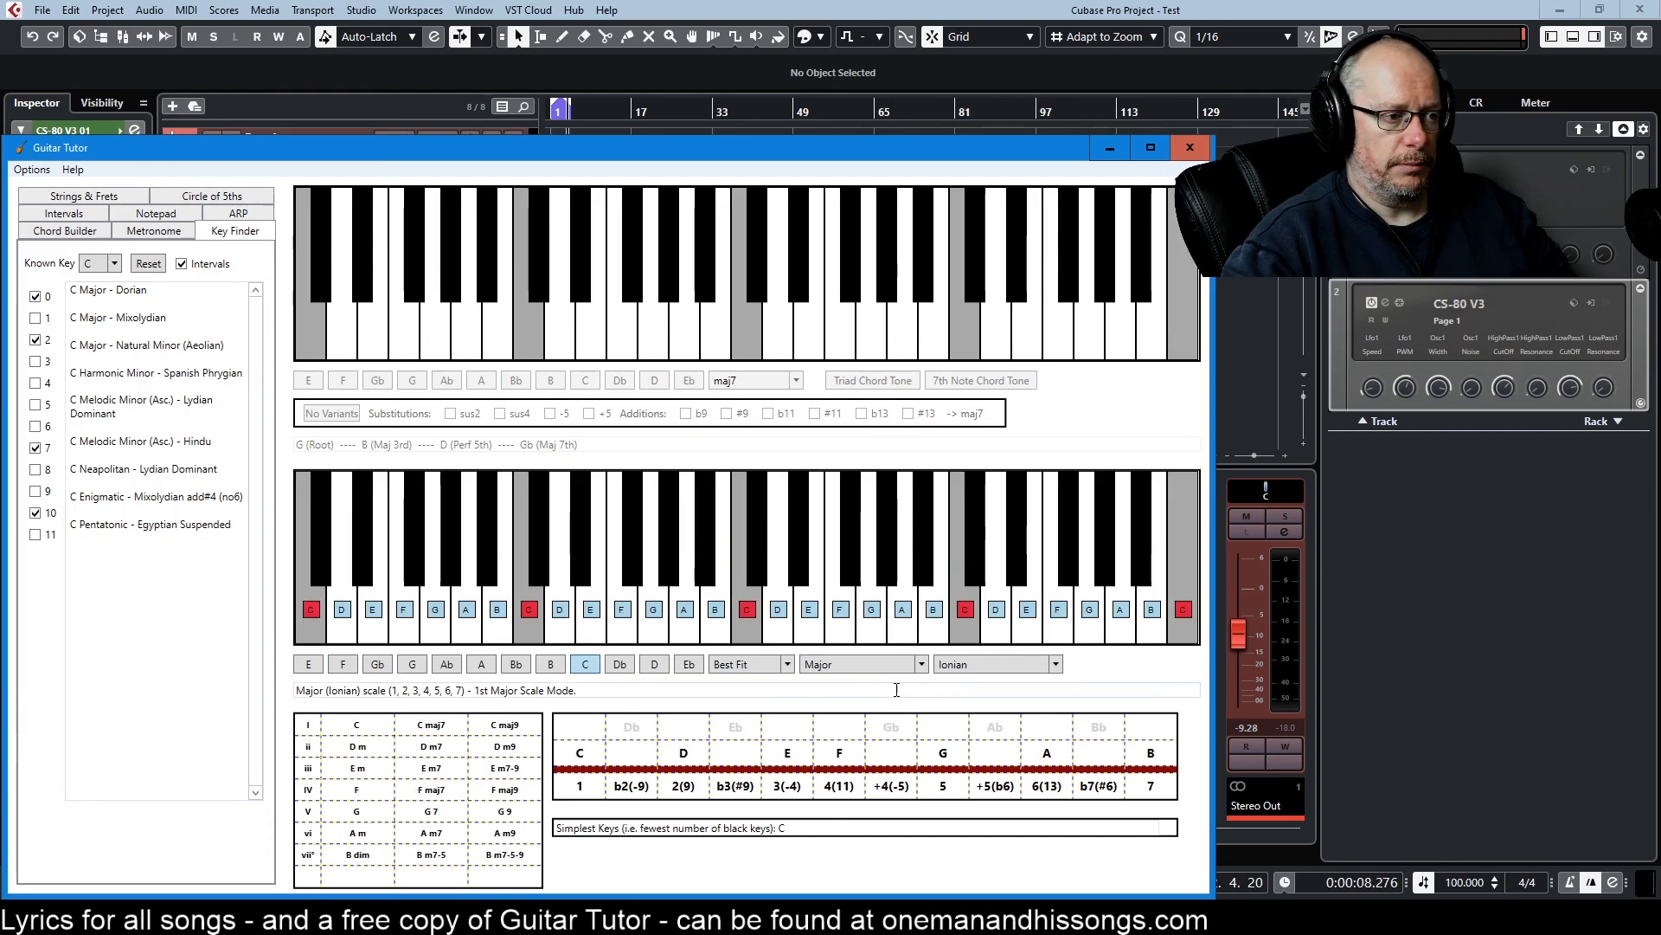
{"action": "left_click", "coordinate": [981, 666]}
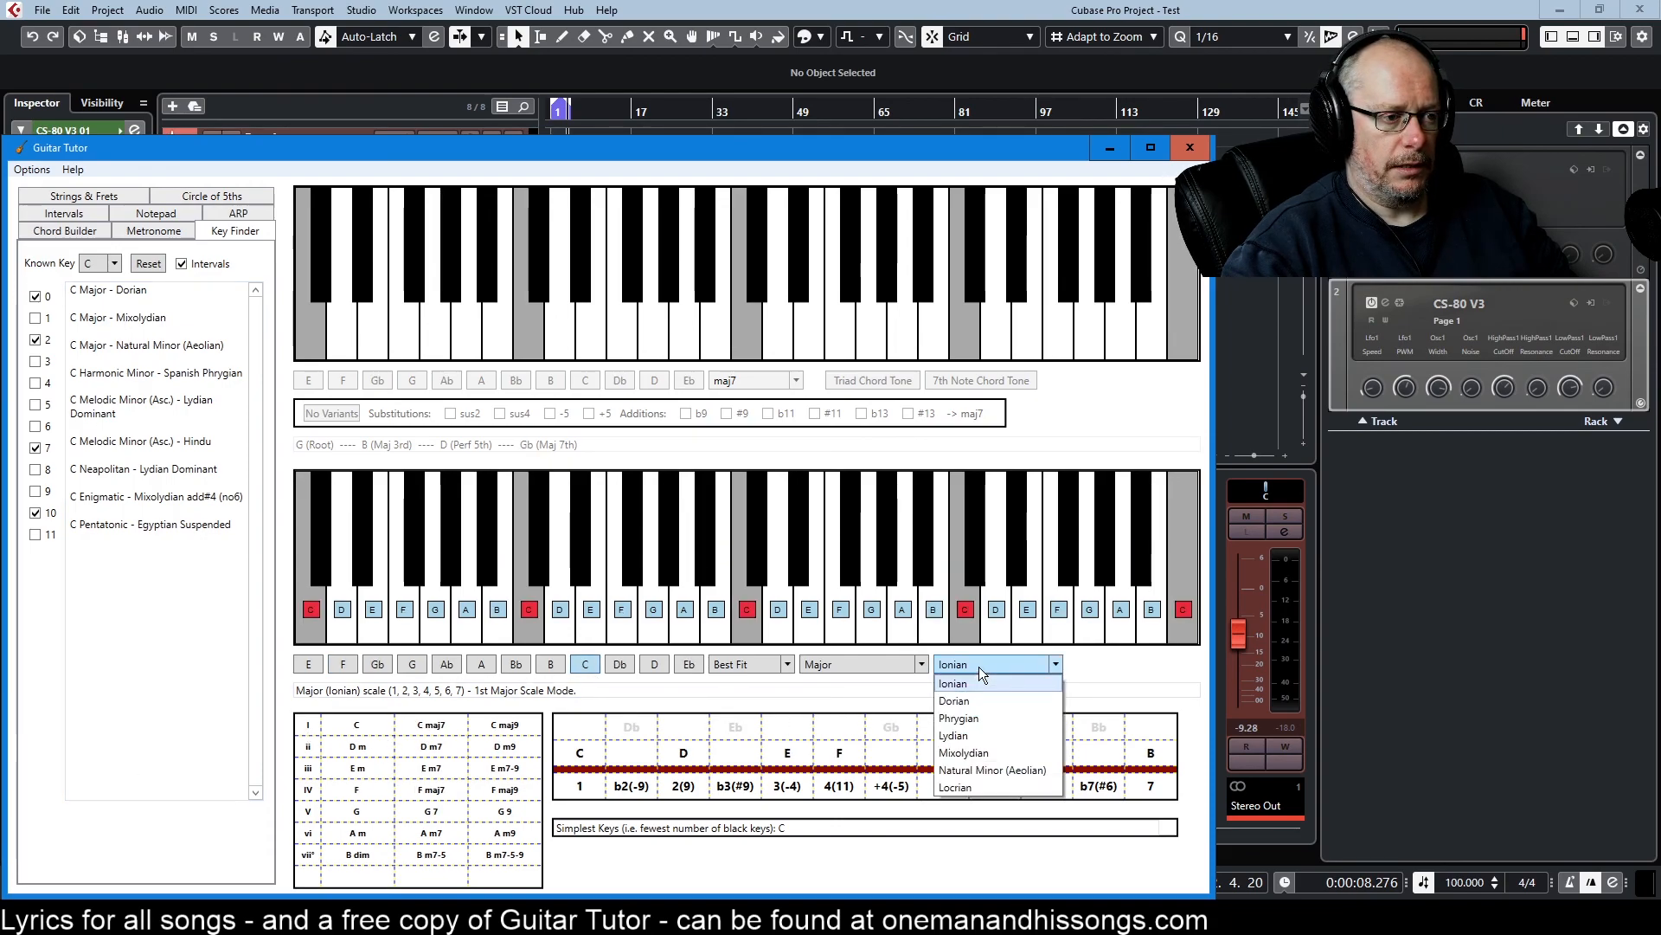
{"action": "left_click", "coordinate": [983, 753]}
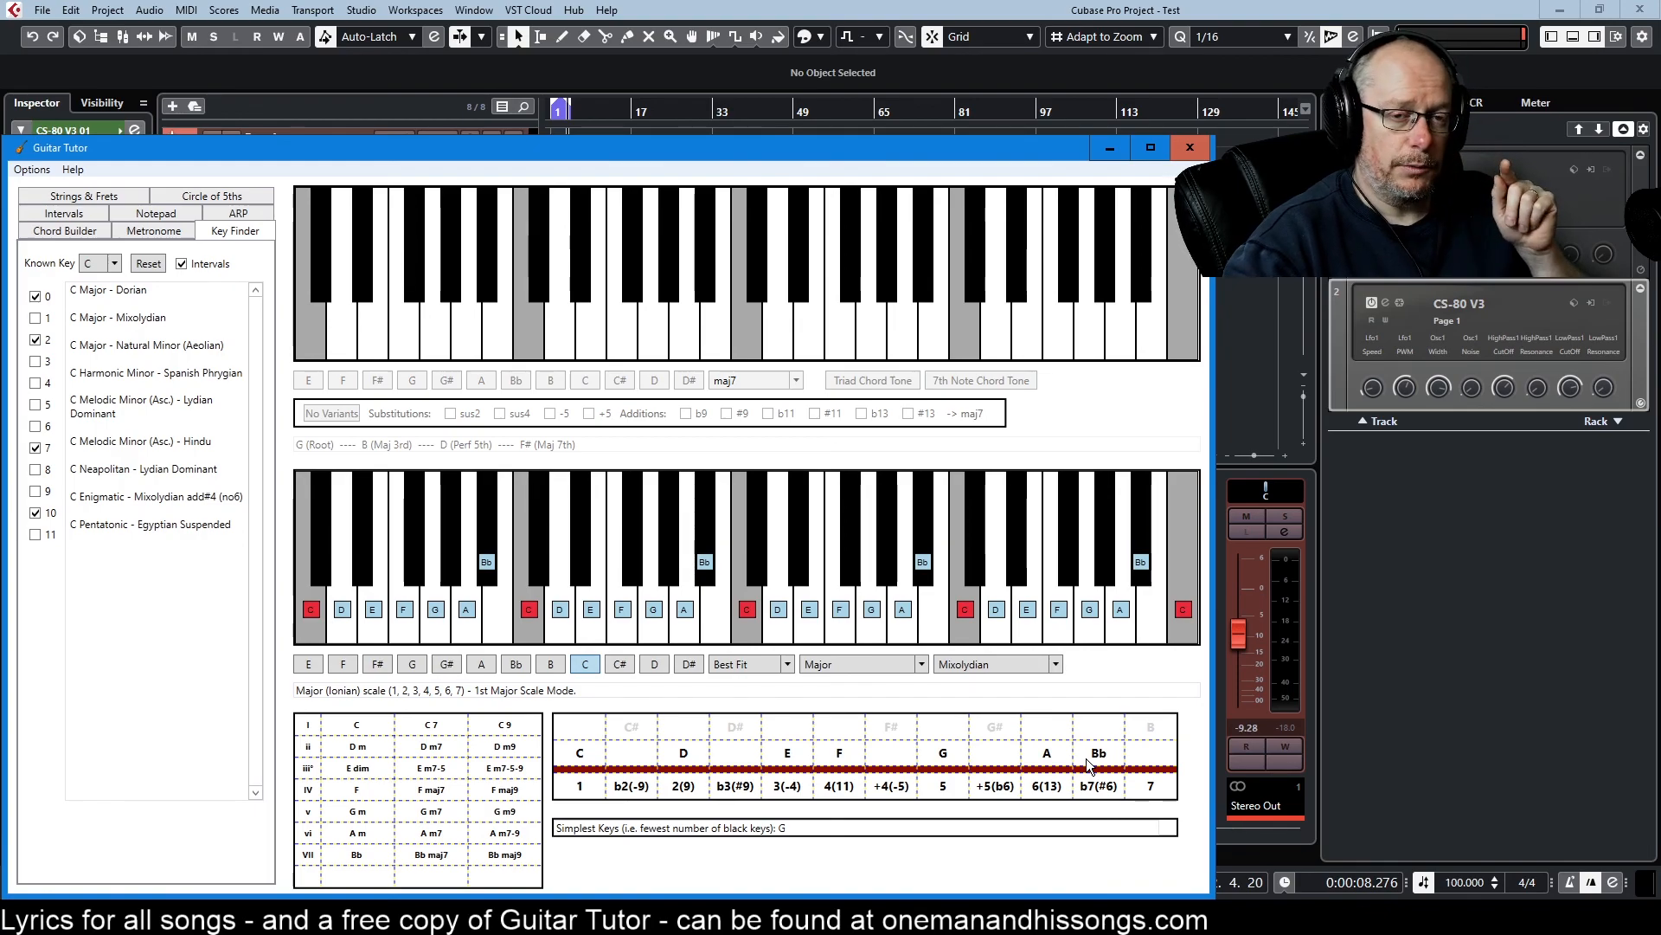
{"action": "mouse_move", "coordinate": [961, 917]}
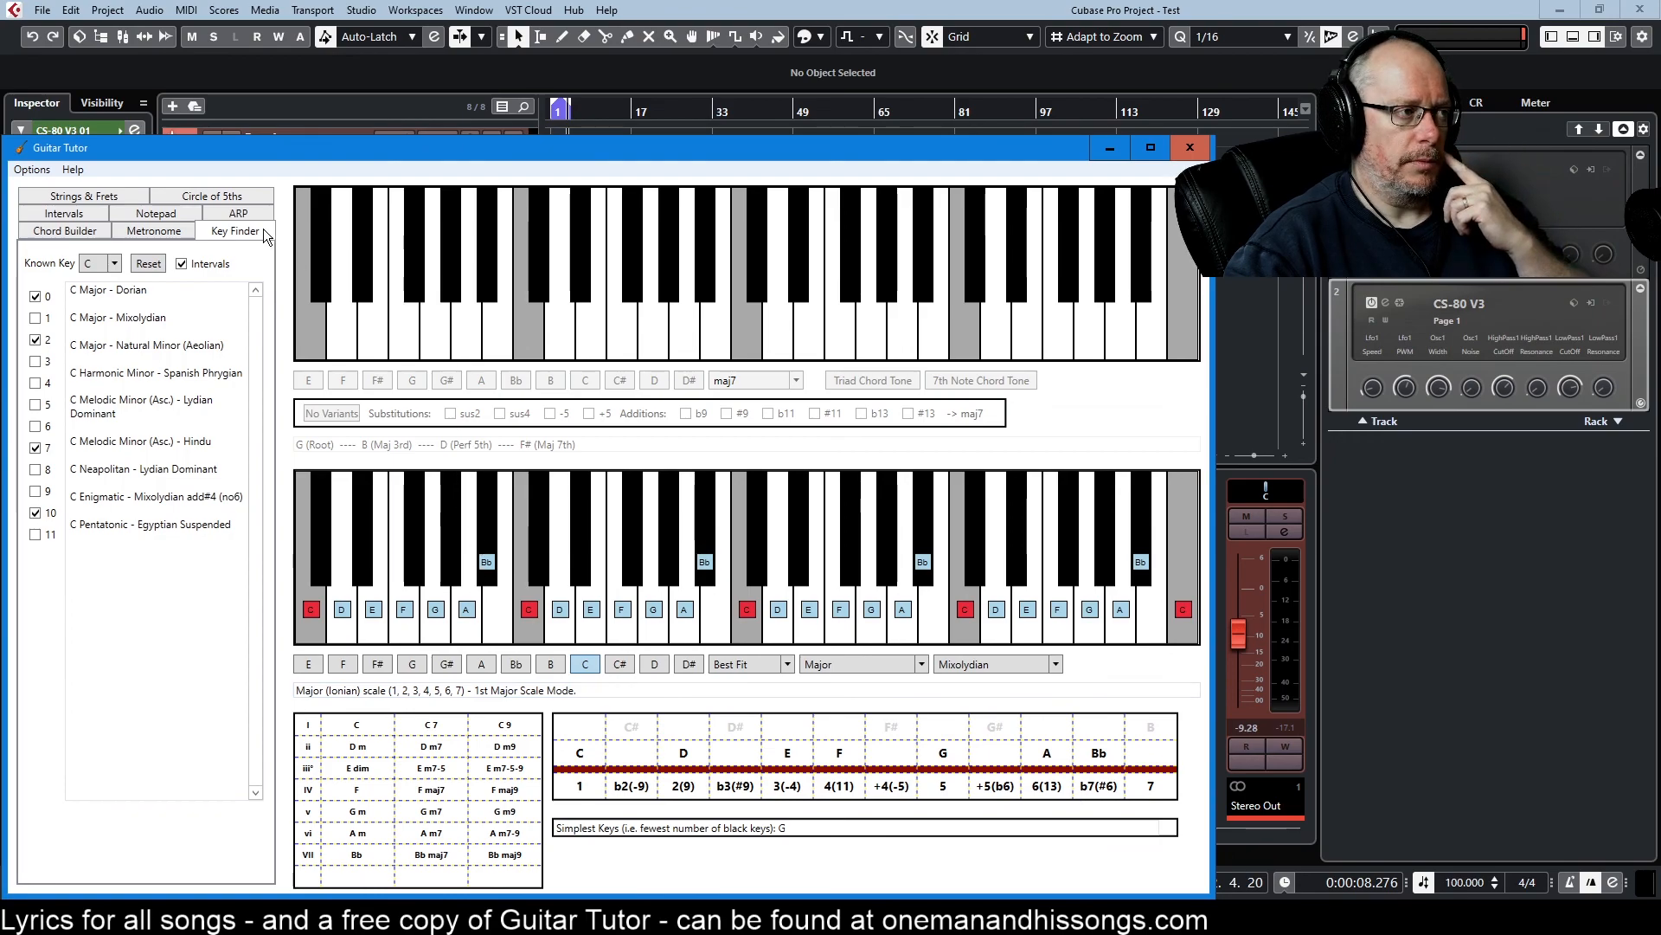
{"action": "left_click", "coordinate": [235, 214]}
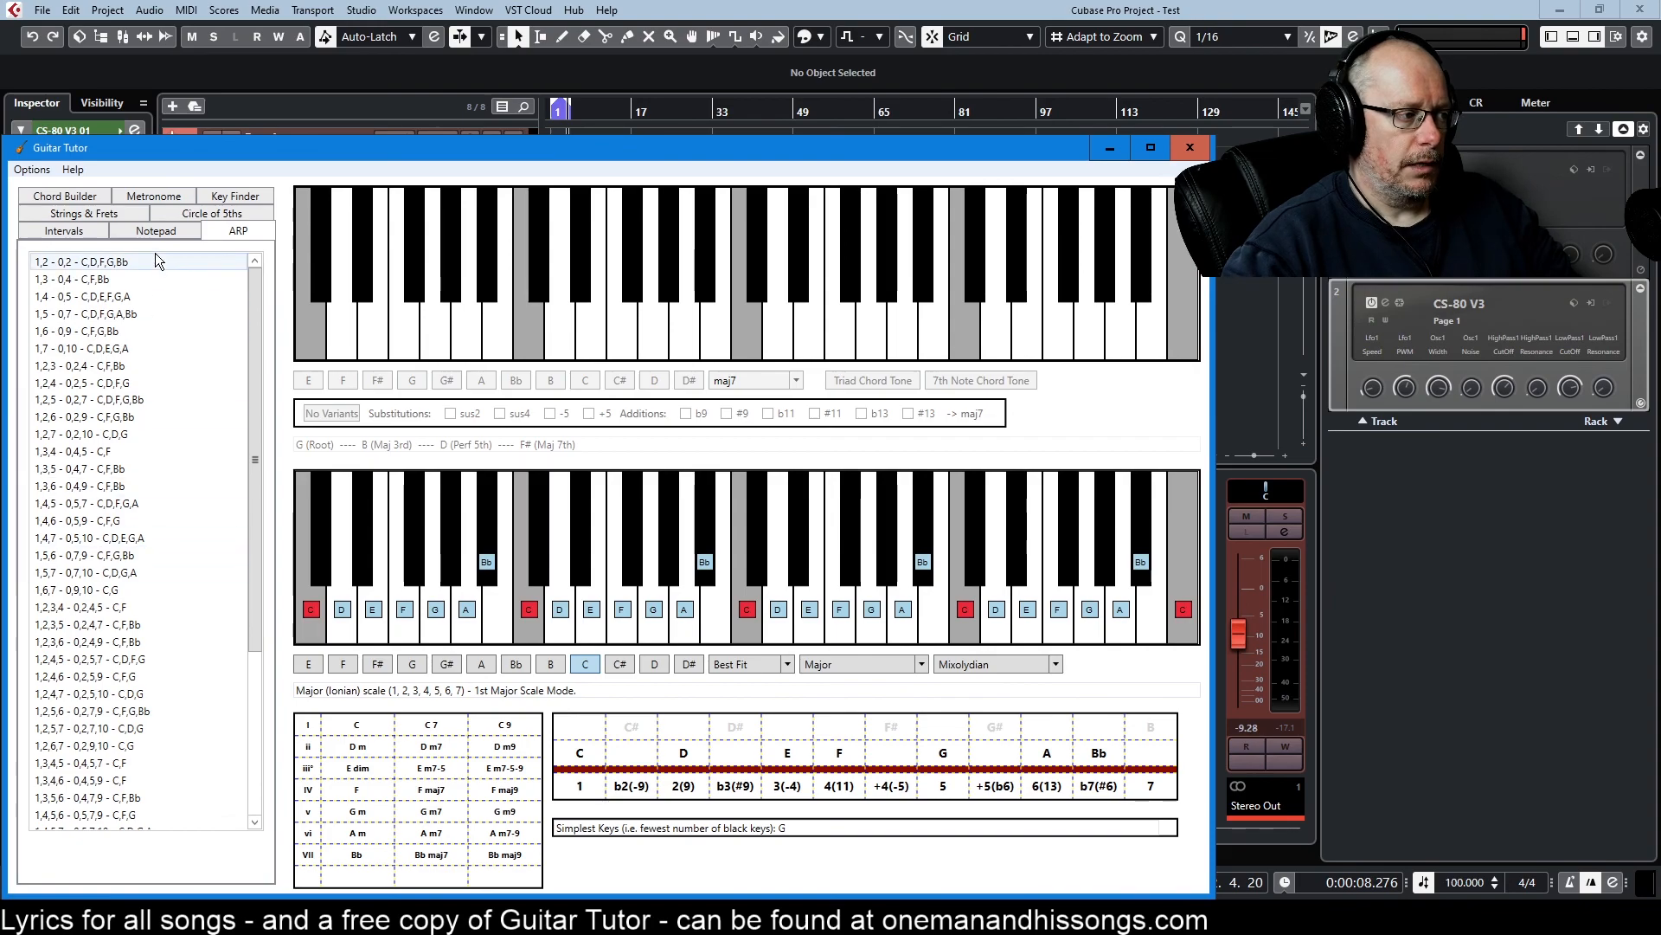
{"action": "left_click", "coordinate": [97, 730]}
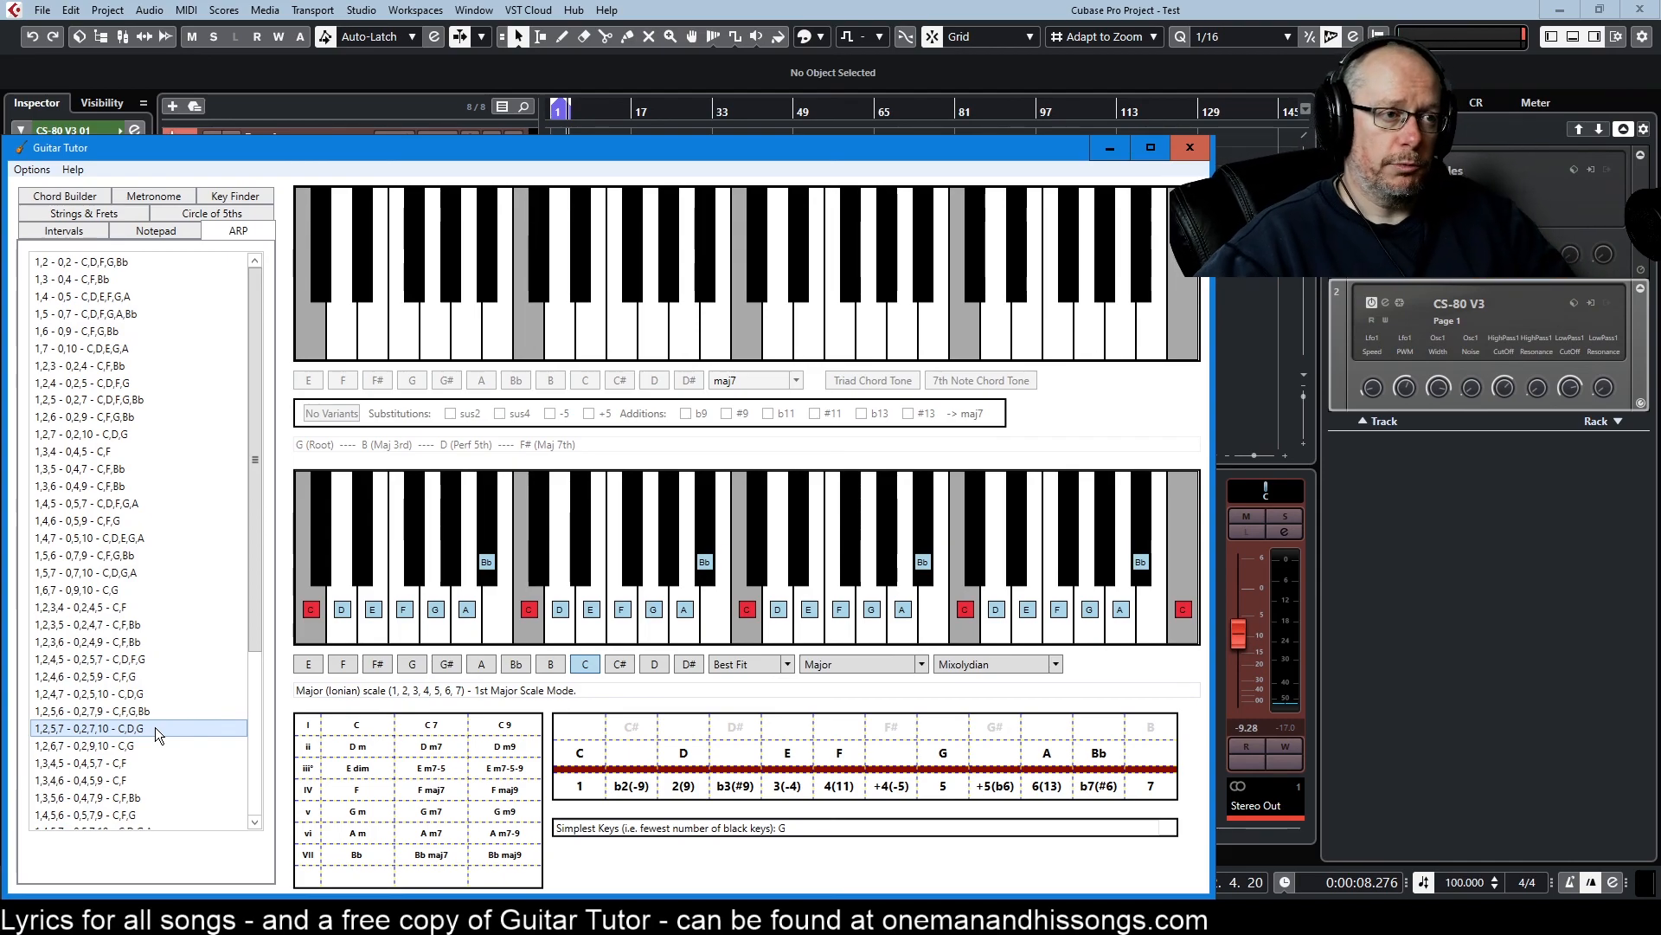
- Switch to Cubase, open the CS-80 V3 01 track's instrument and inspect Voice 3's transpose in the Multi settings
{"action": "left_click", "coordinate": [1104, 148]}
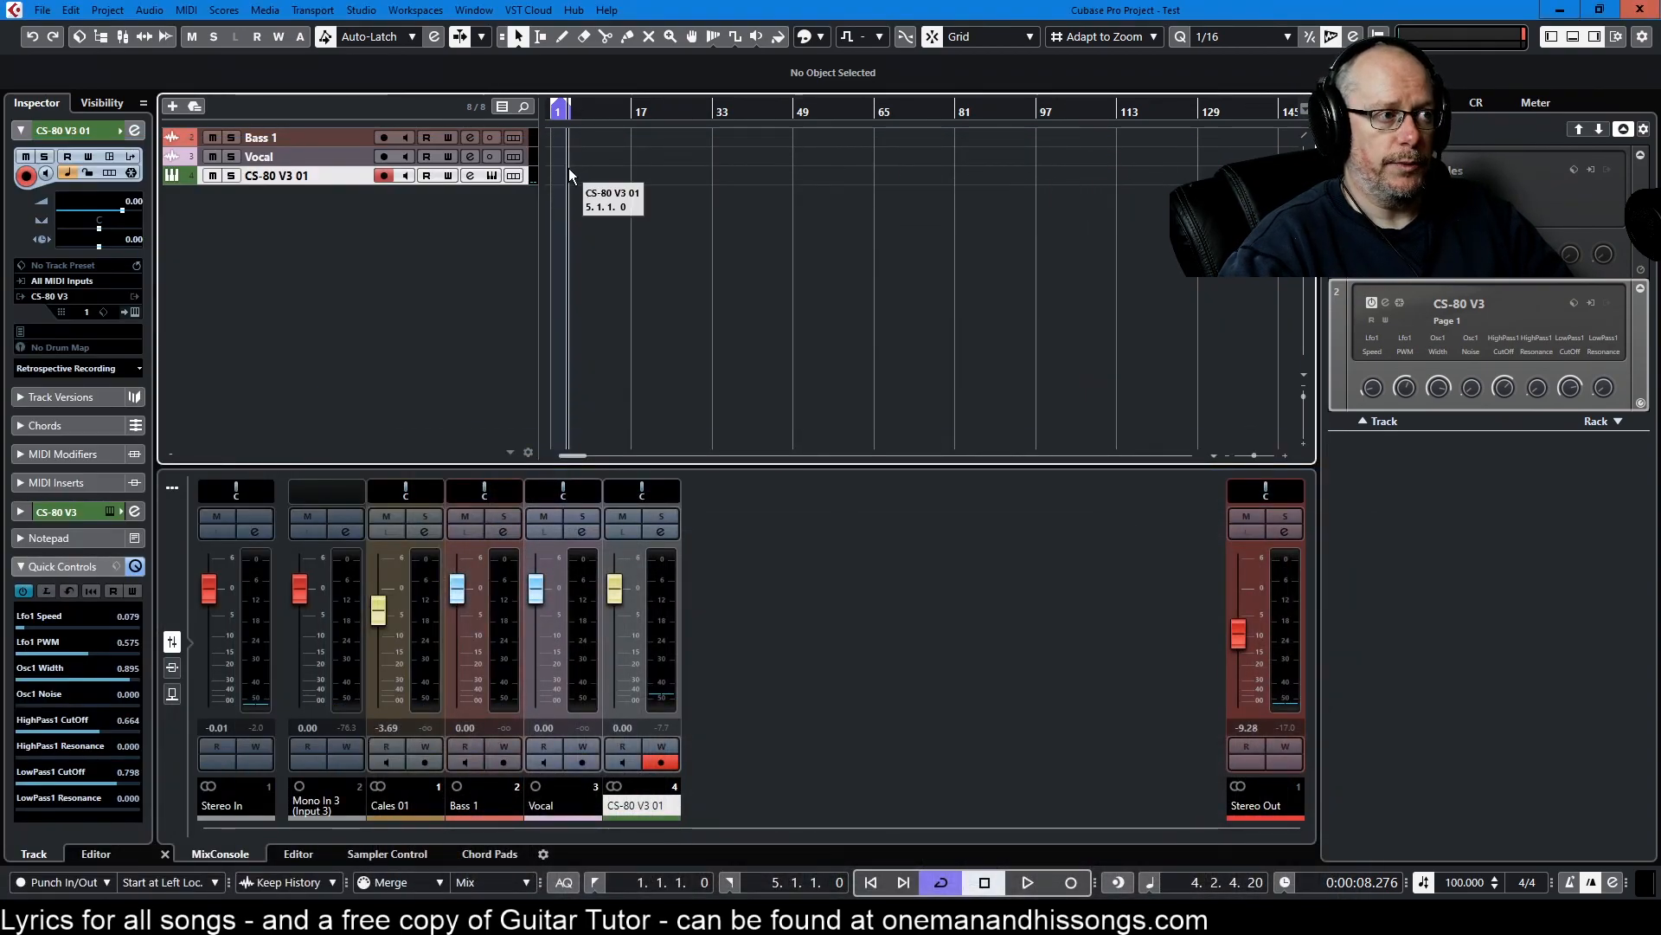
{"action": "left_click", "coordinate": [492, 176]}
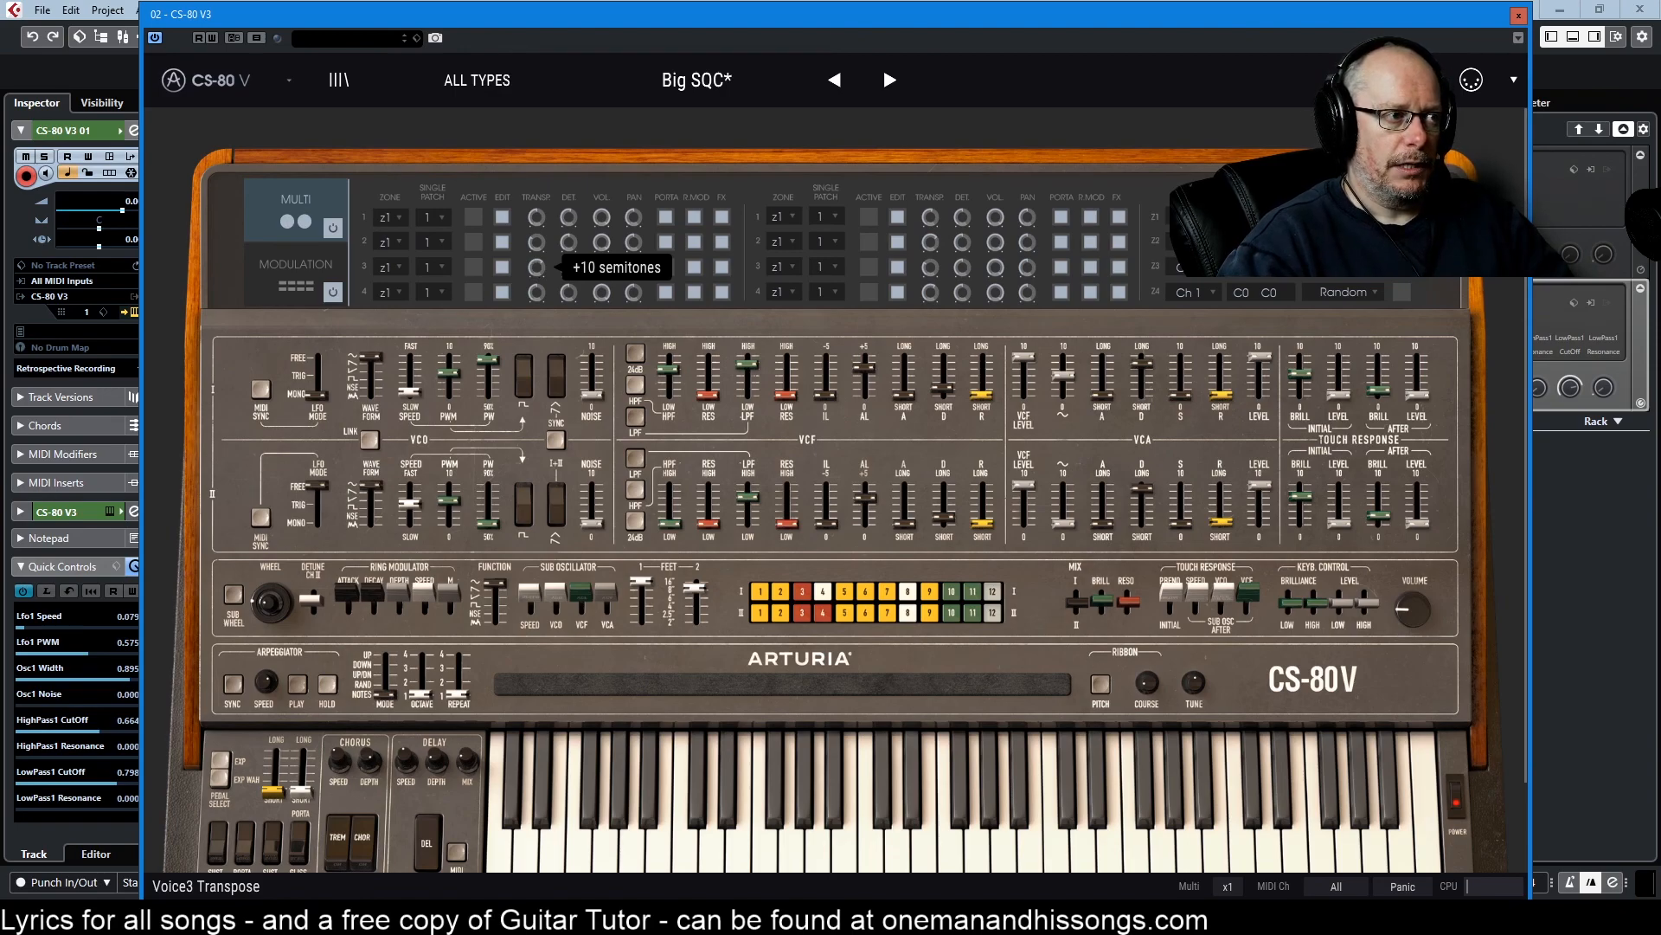
{"action": "scroll", "coordinate": [536, 266], "scroll_direction": "down", "scroll_amount": 3}
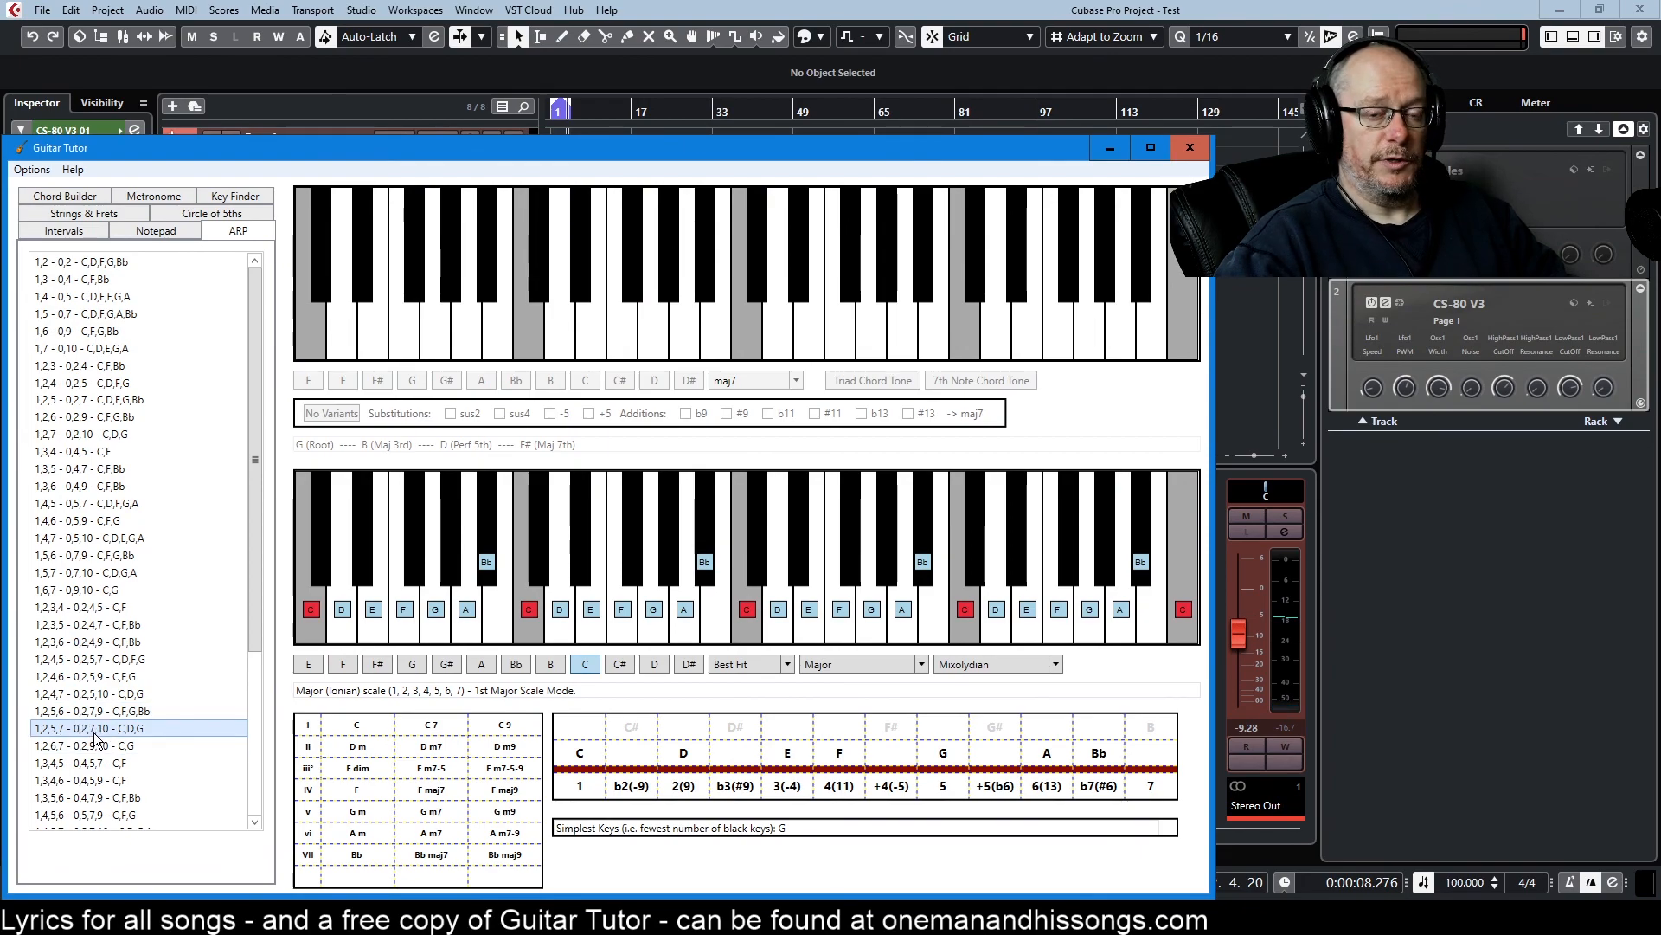
- Back in Guitar Tutor, select the 1,2,5 - 0,2,7 ARP pattern and set the Key Finder's known key to C
{"action": "left_click", "coordinate": [112, 400]}
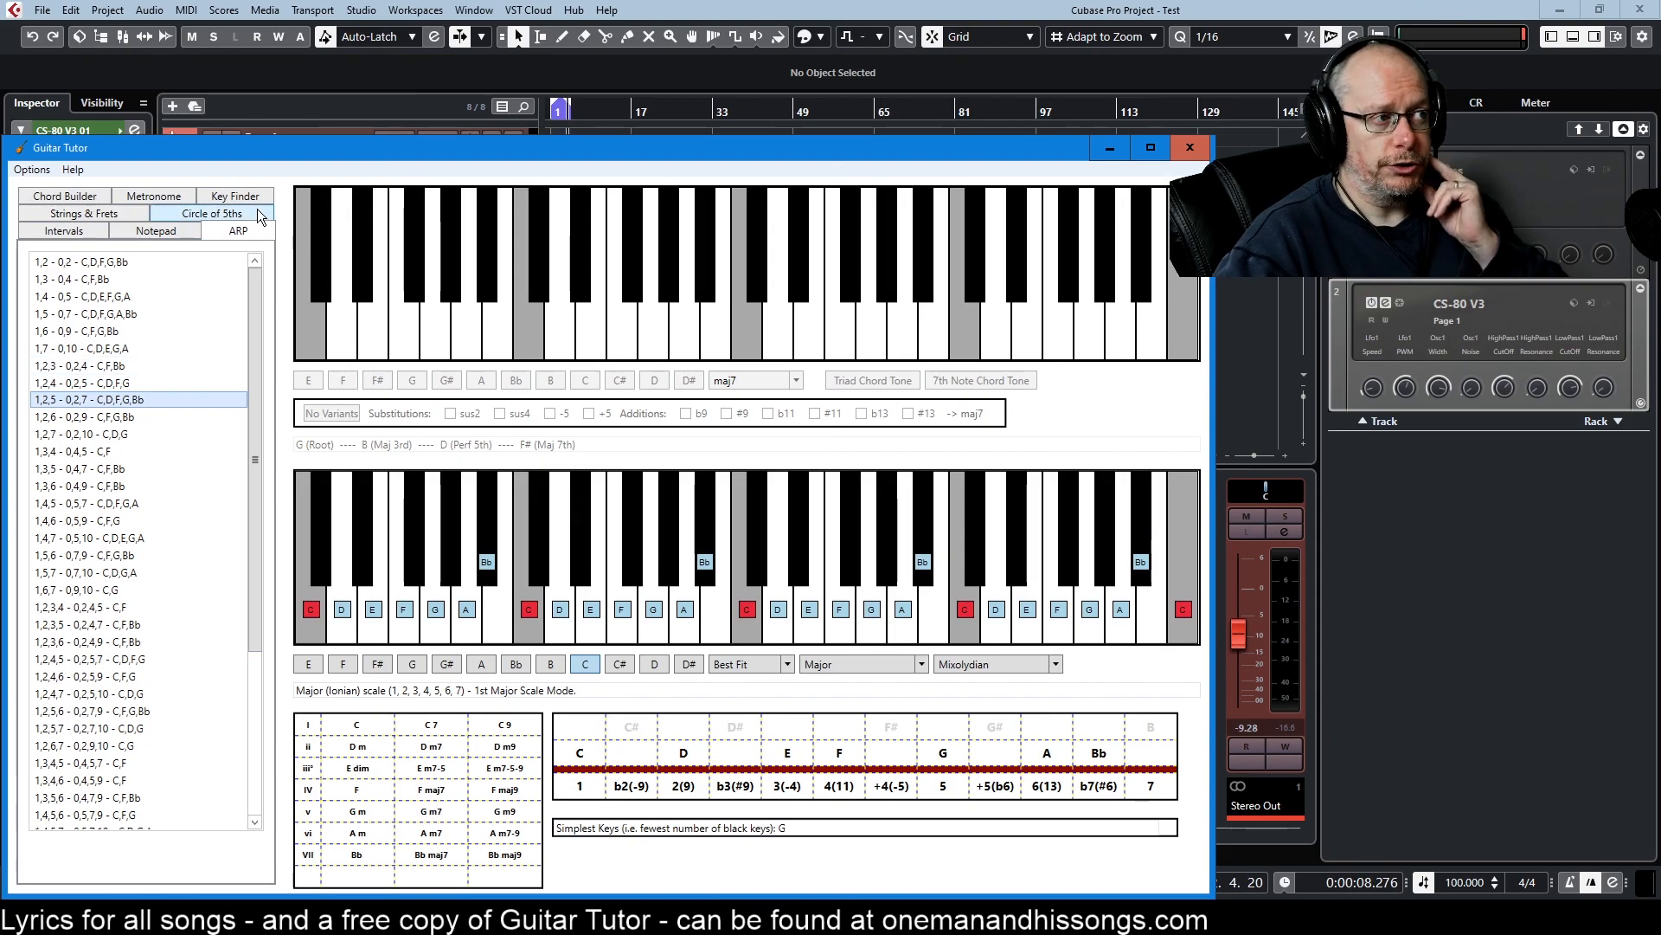
{"action": "left_click", "coordinate": [235, 192]}
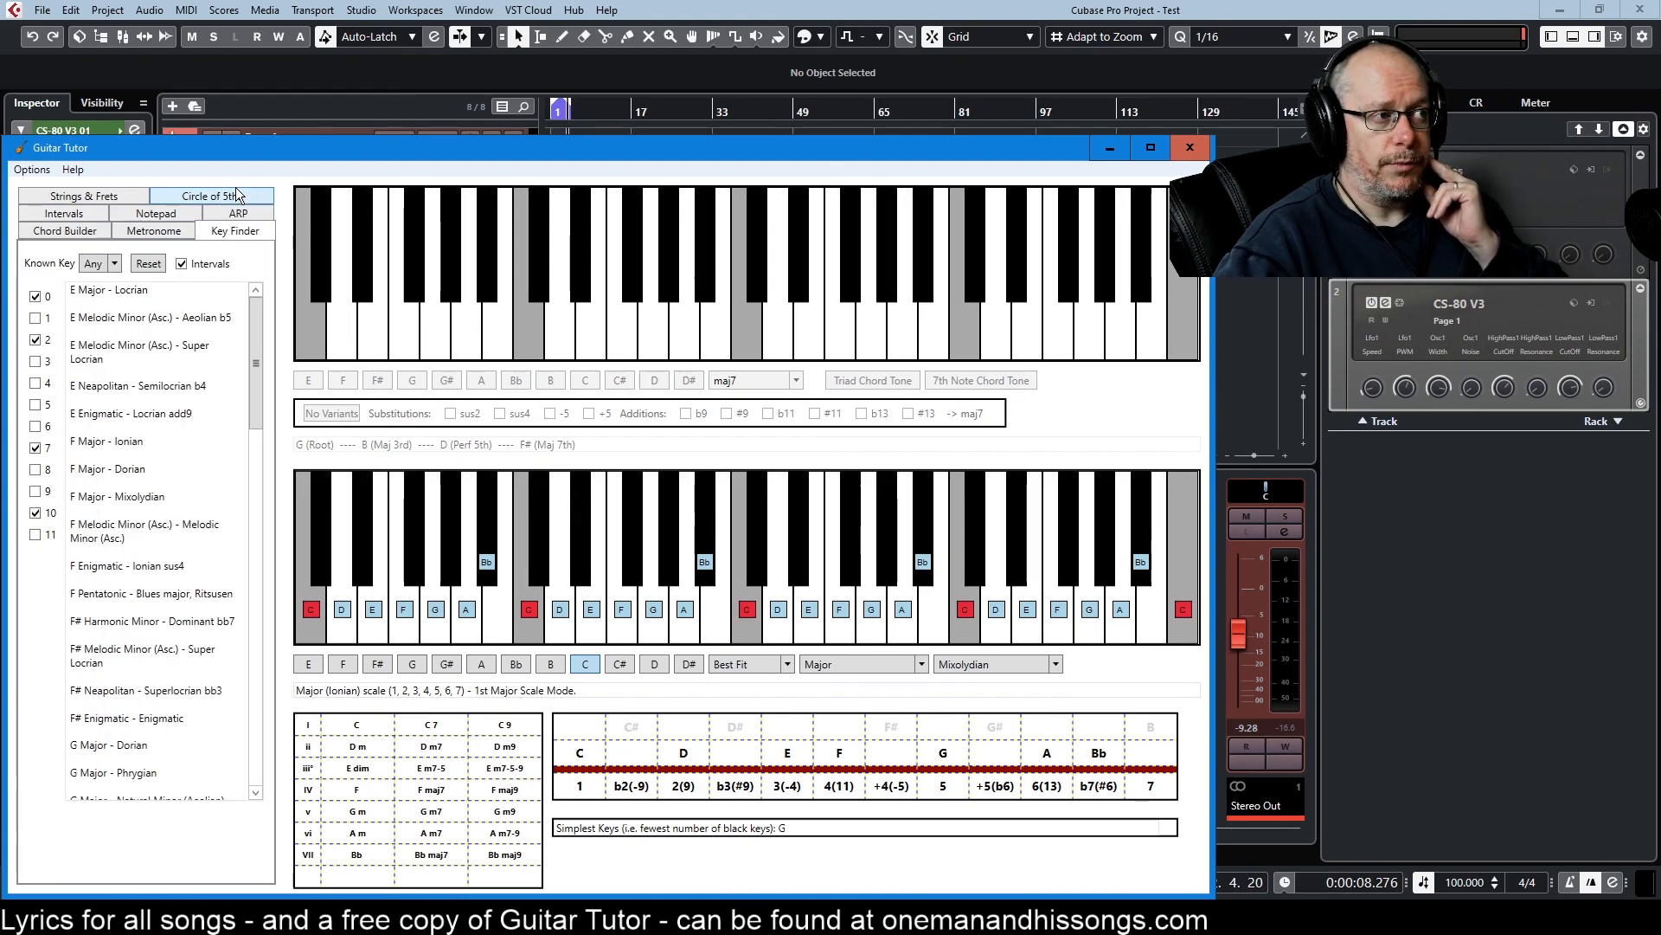
{"action": "left_click", "coordinate": [114, 264]}
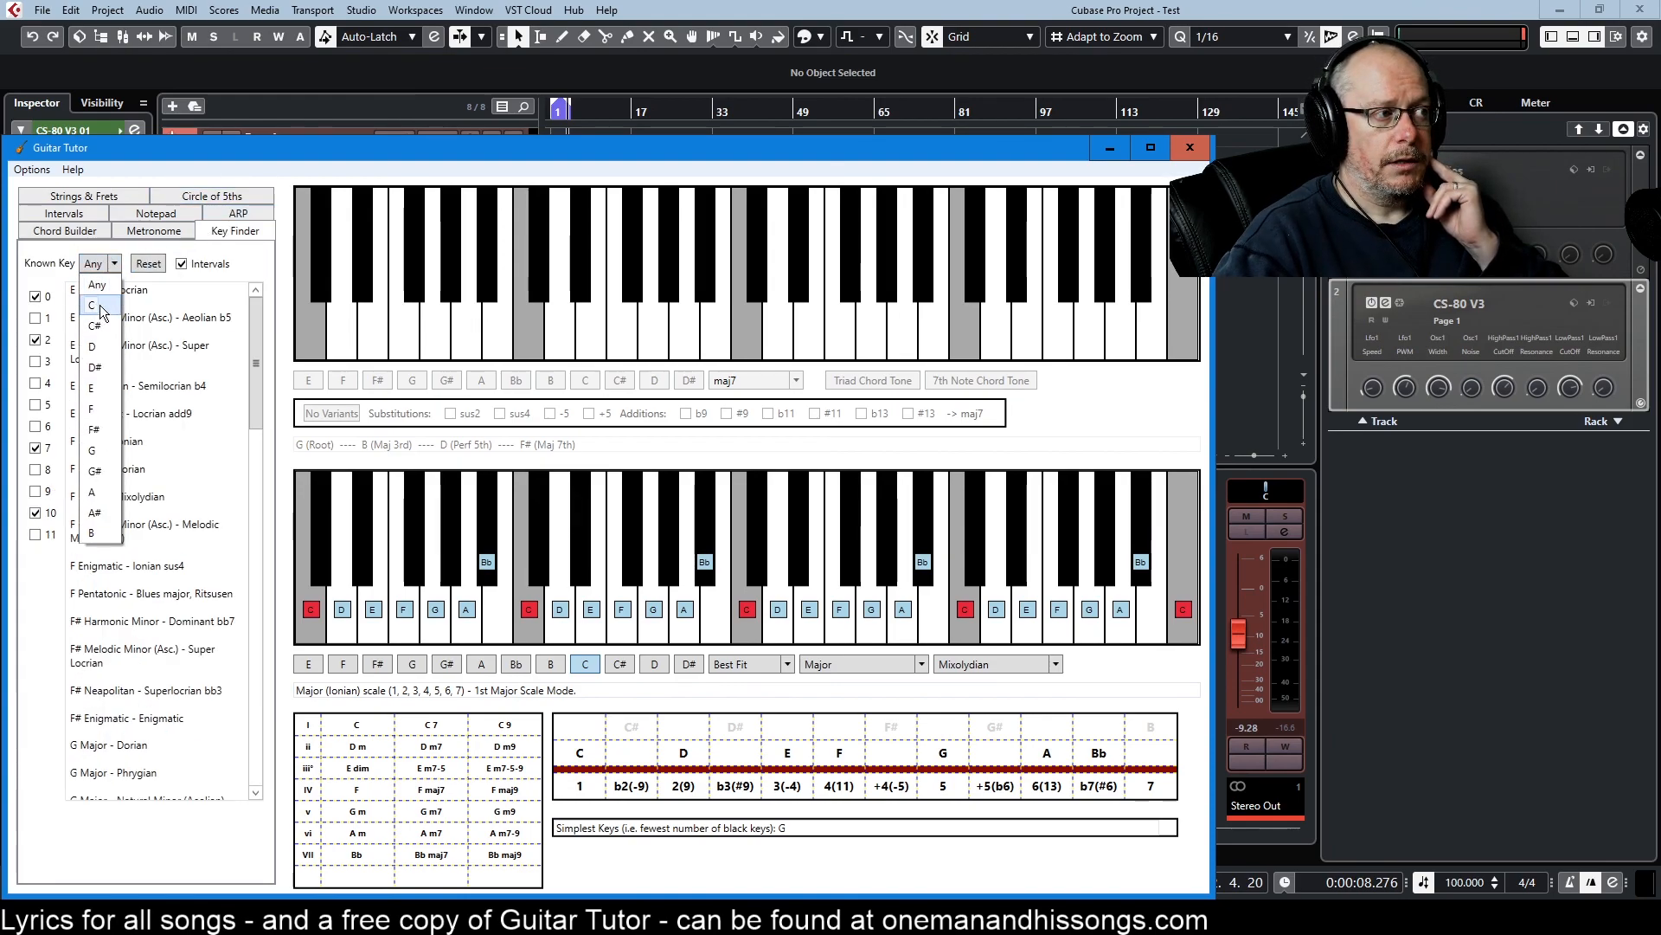
{"action": "left_click", "coordinate": [102, 307]}
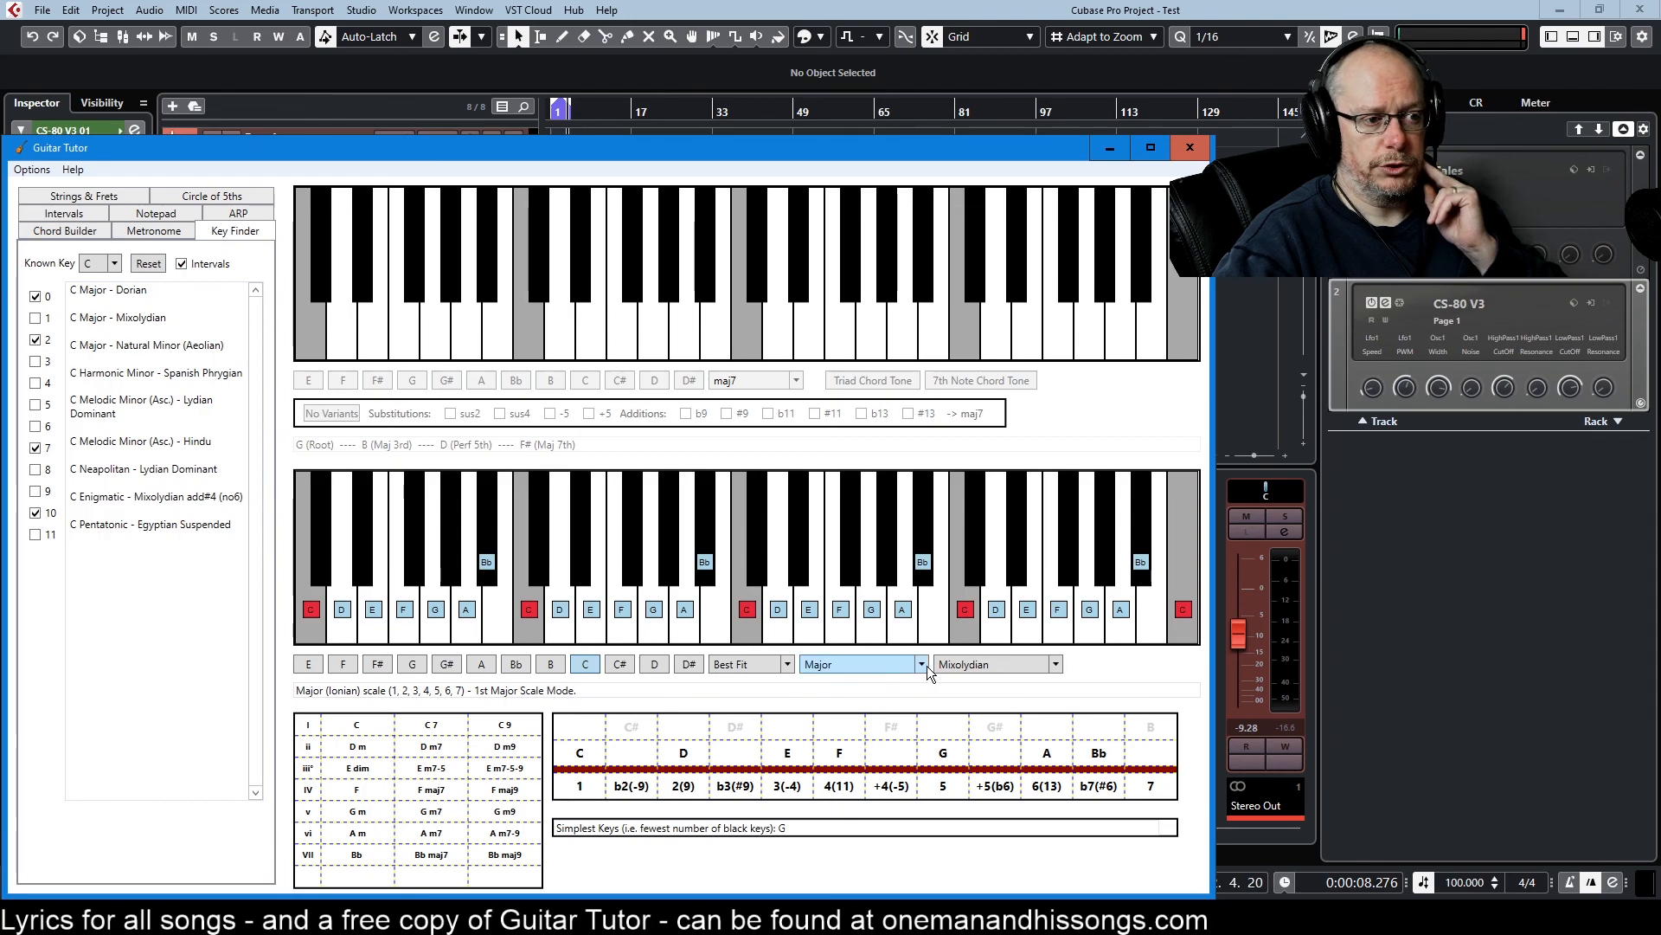
- Change the scale mode to Dorian and select the 1,2,5 - 0,2,7 pattern in the ARP list
{"action": "left_click", "coordinate": [961, 666]}
{"action": "left_click", "coordinate": [967, 702]}
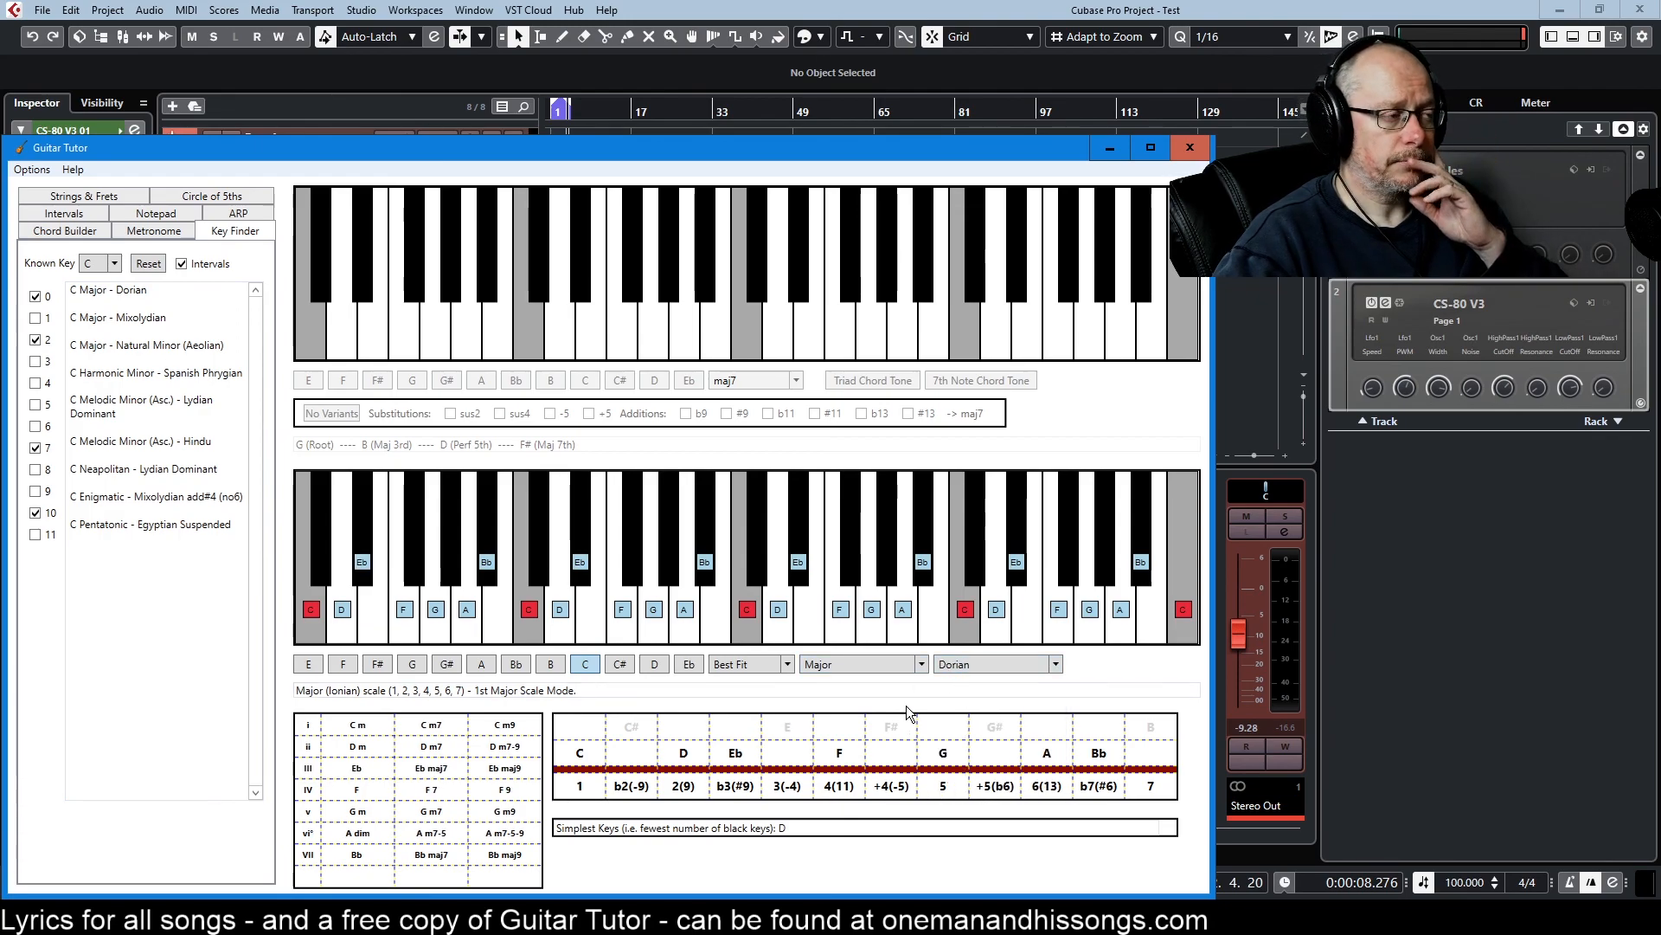
{"action": "left_click", "coordinate": [238, 214]}
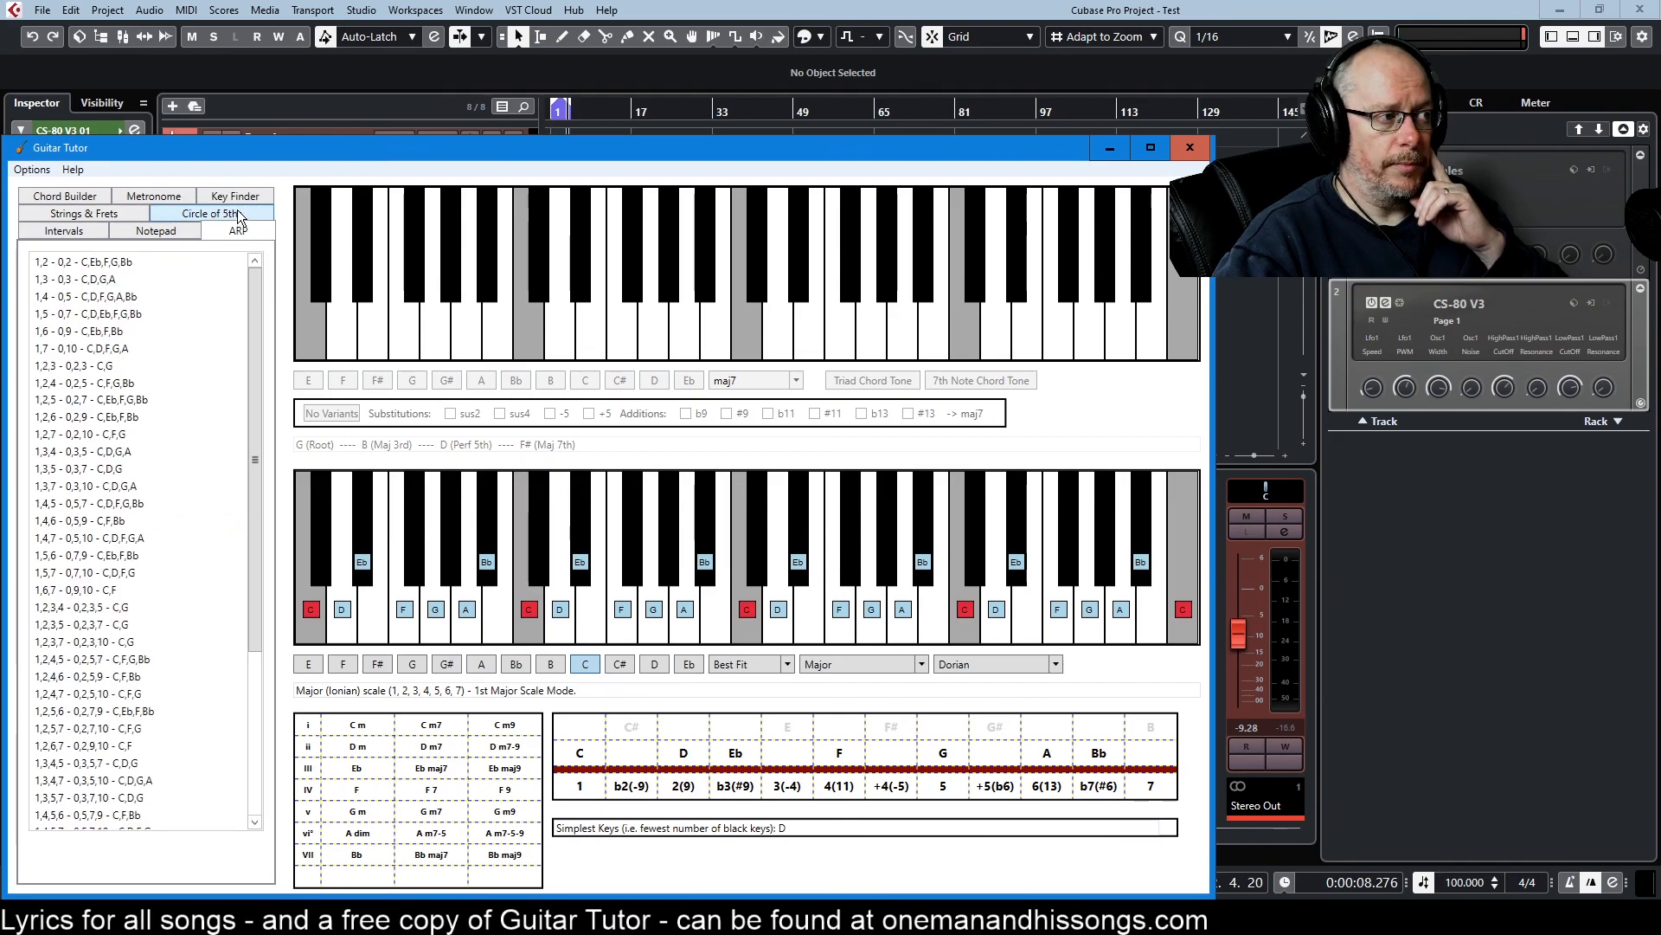
{"action": "left_click", "coordinate": [75, 401]}
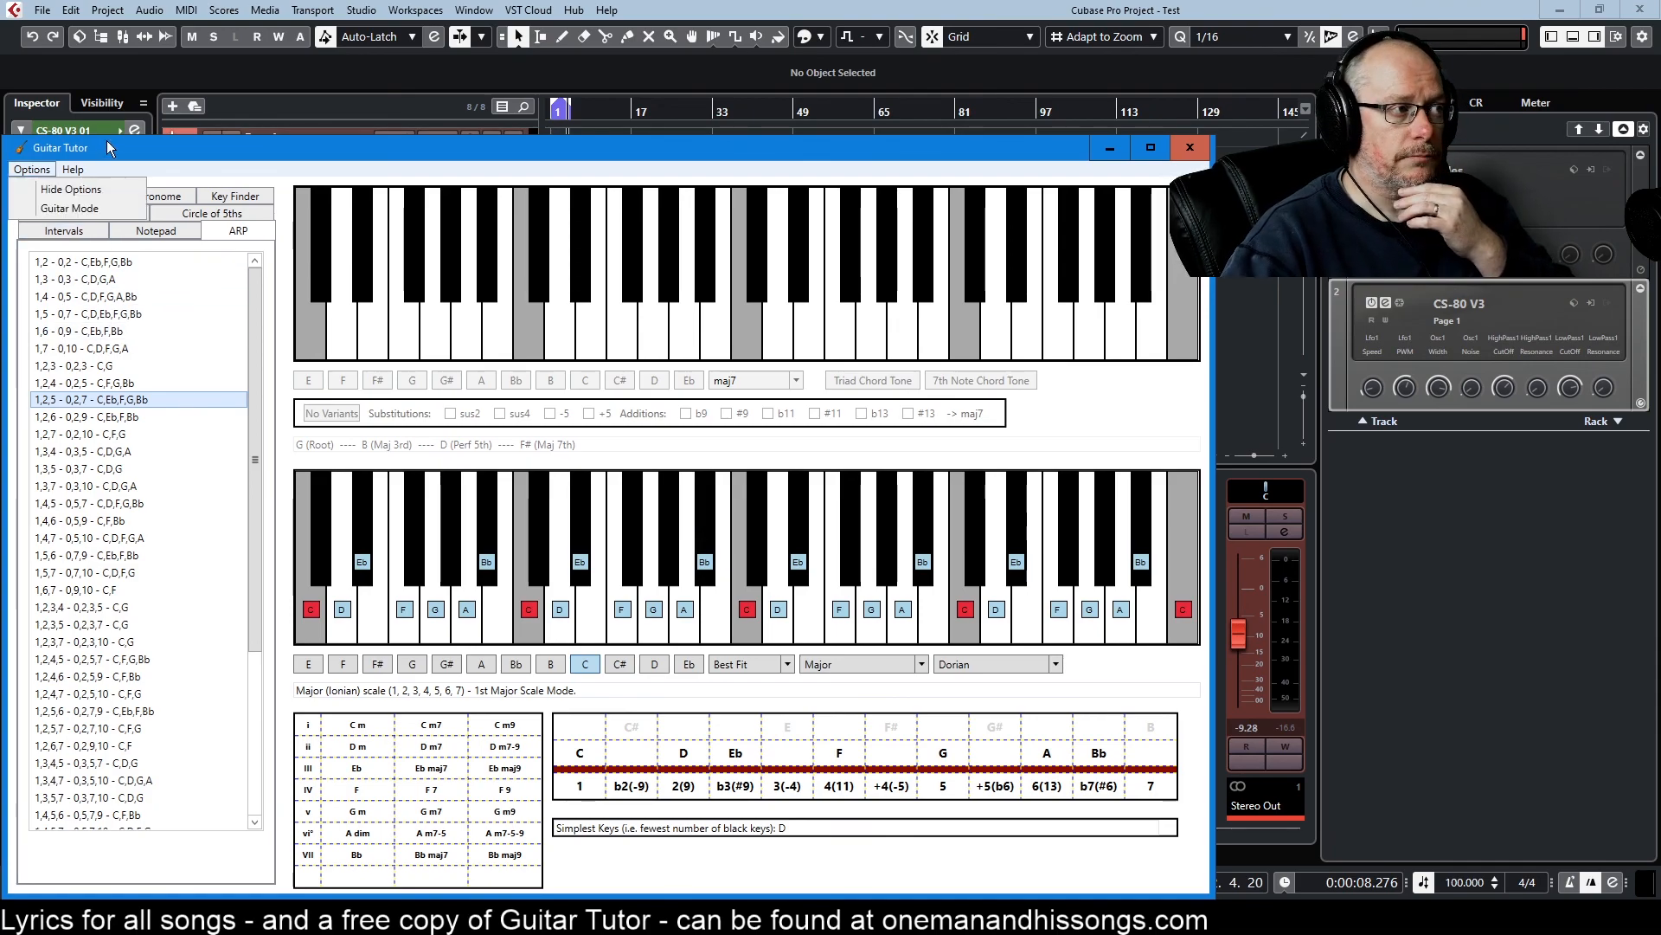
- Hide the options and narrow the Guitar Tutor window so the keyboards show about four octaves
{"action": "left_click", "coordinate": [32, 170]}
{"action": "left_click", "coordinate": [70, 191]}
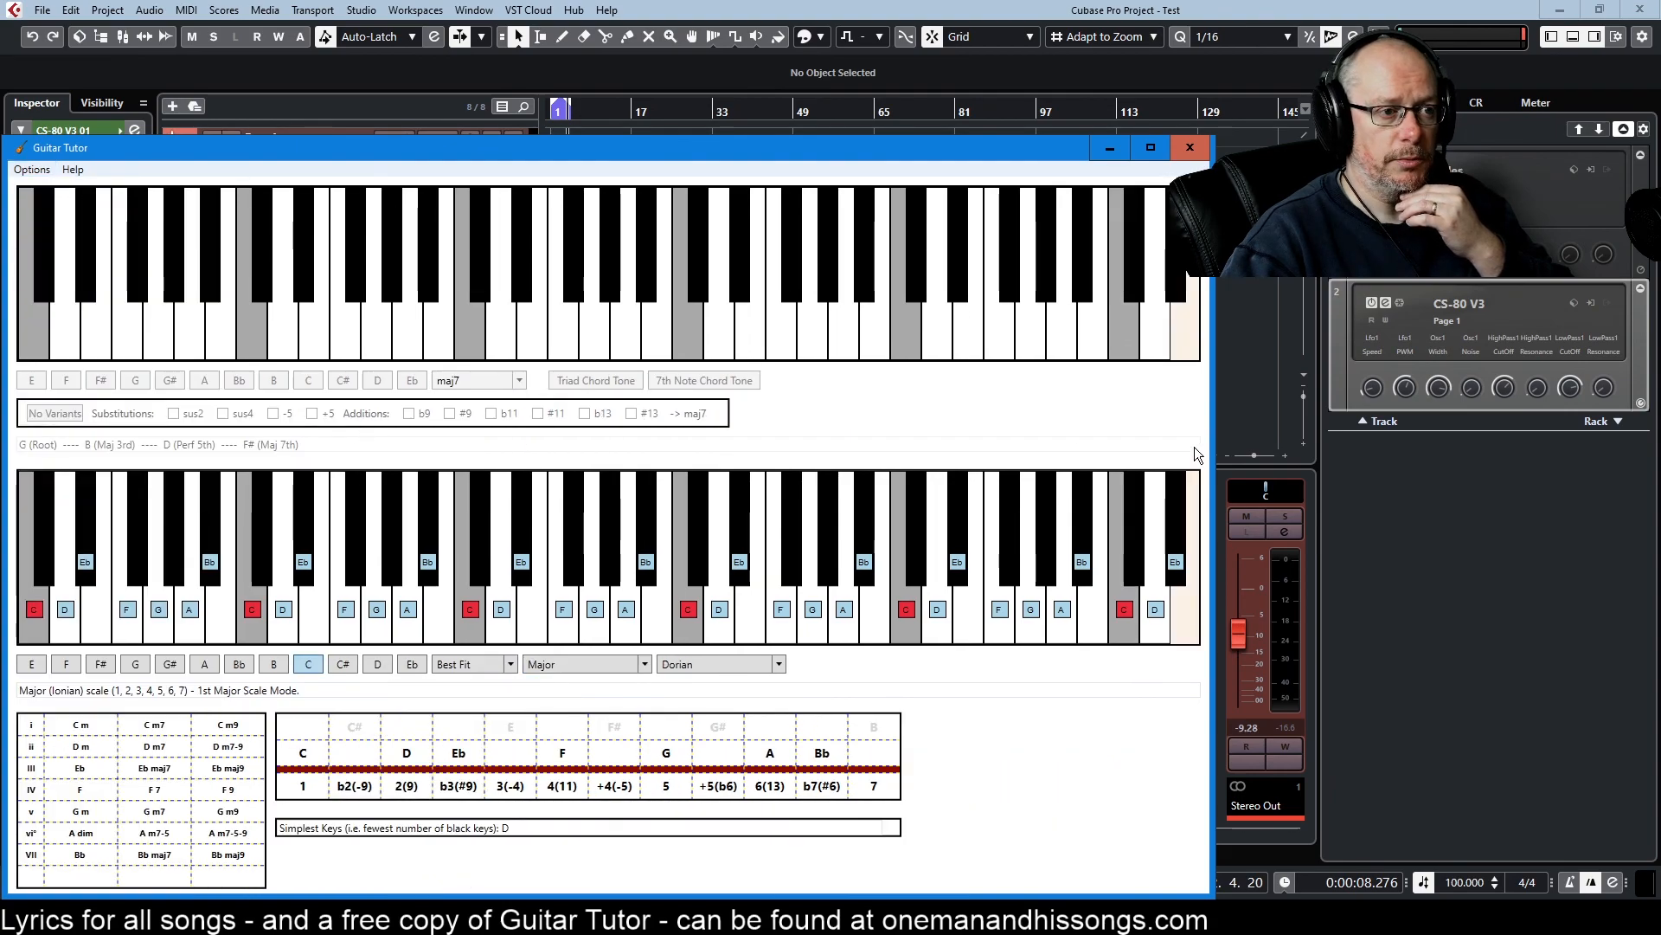
{"action": "left_click_drag", "start_coordinate": [1213, 436], "coordinate": [906, 435]}
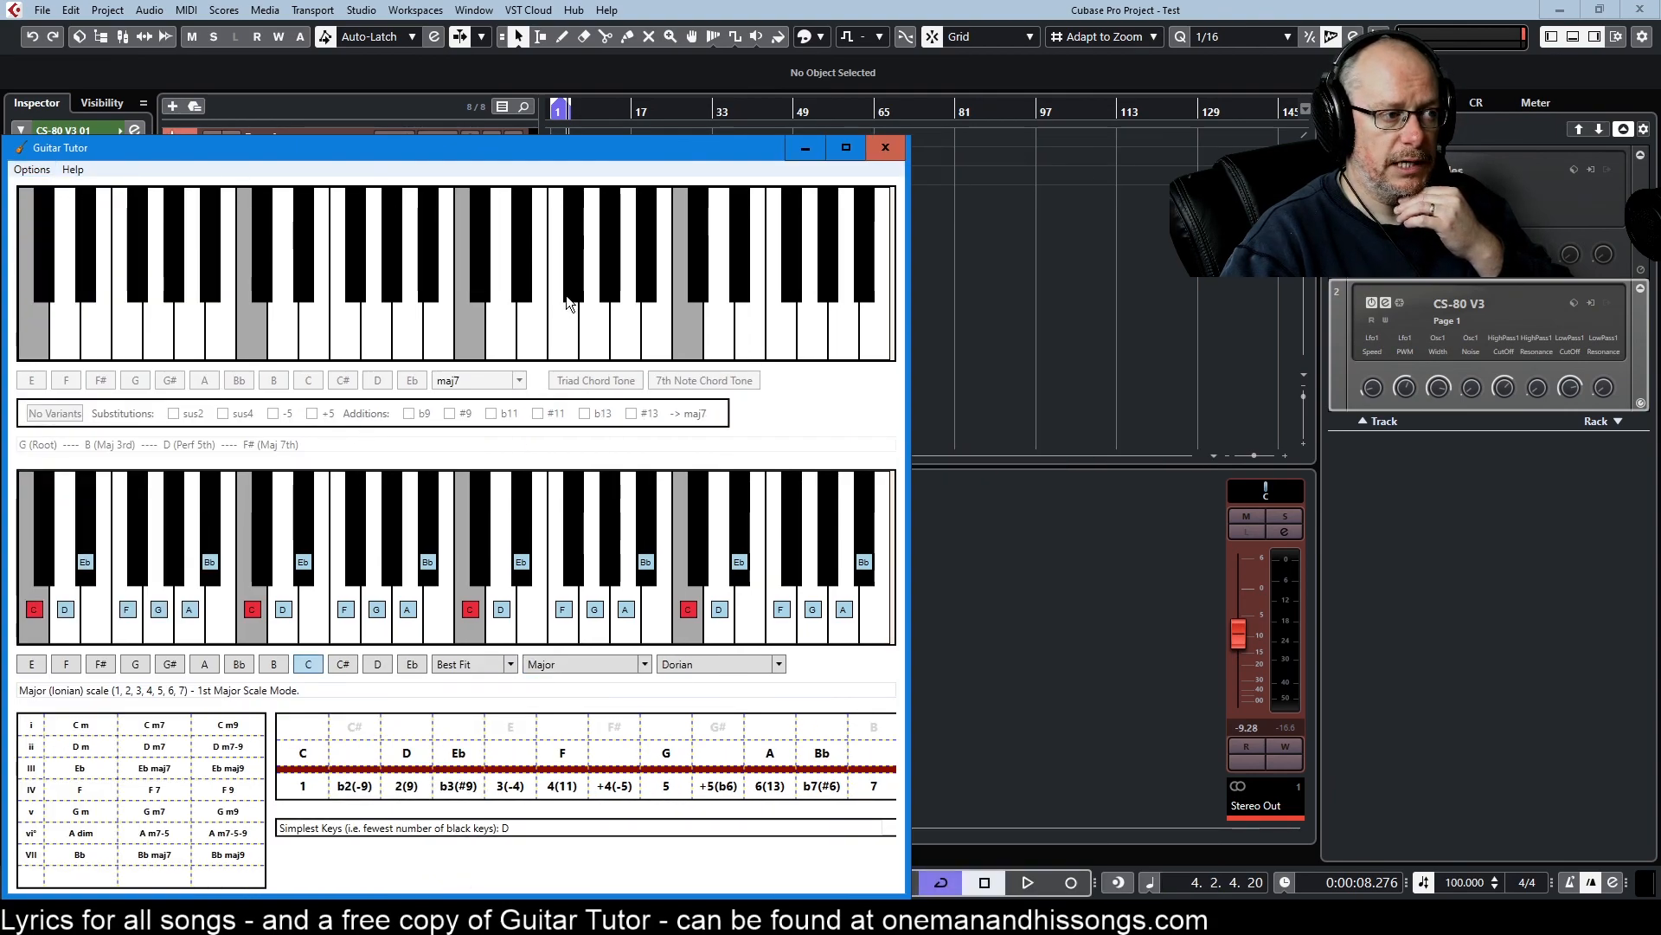
- Switch the display to Guitar Mode and shorten the window to show only the chord fretboard and its controls
{"action": "left_click", "coordinate": [32, 170]}
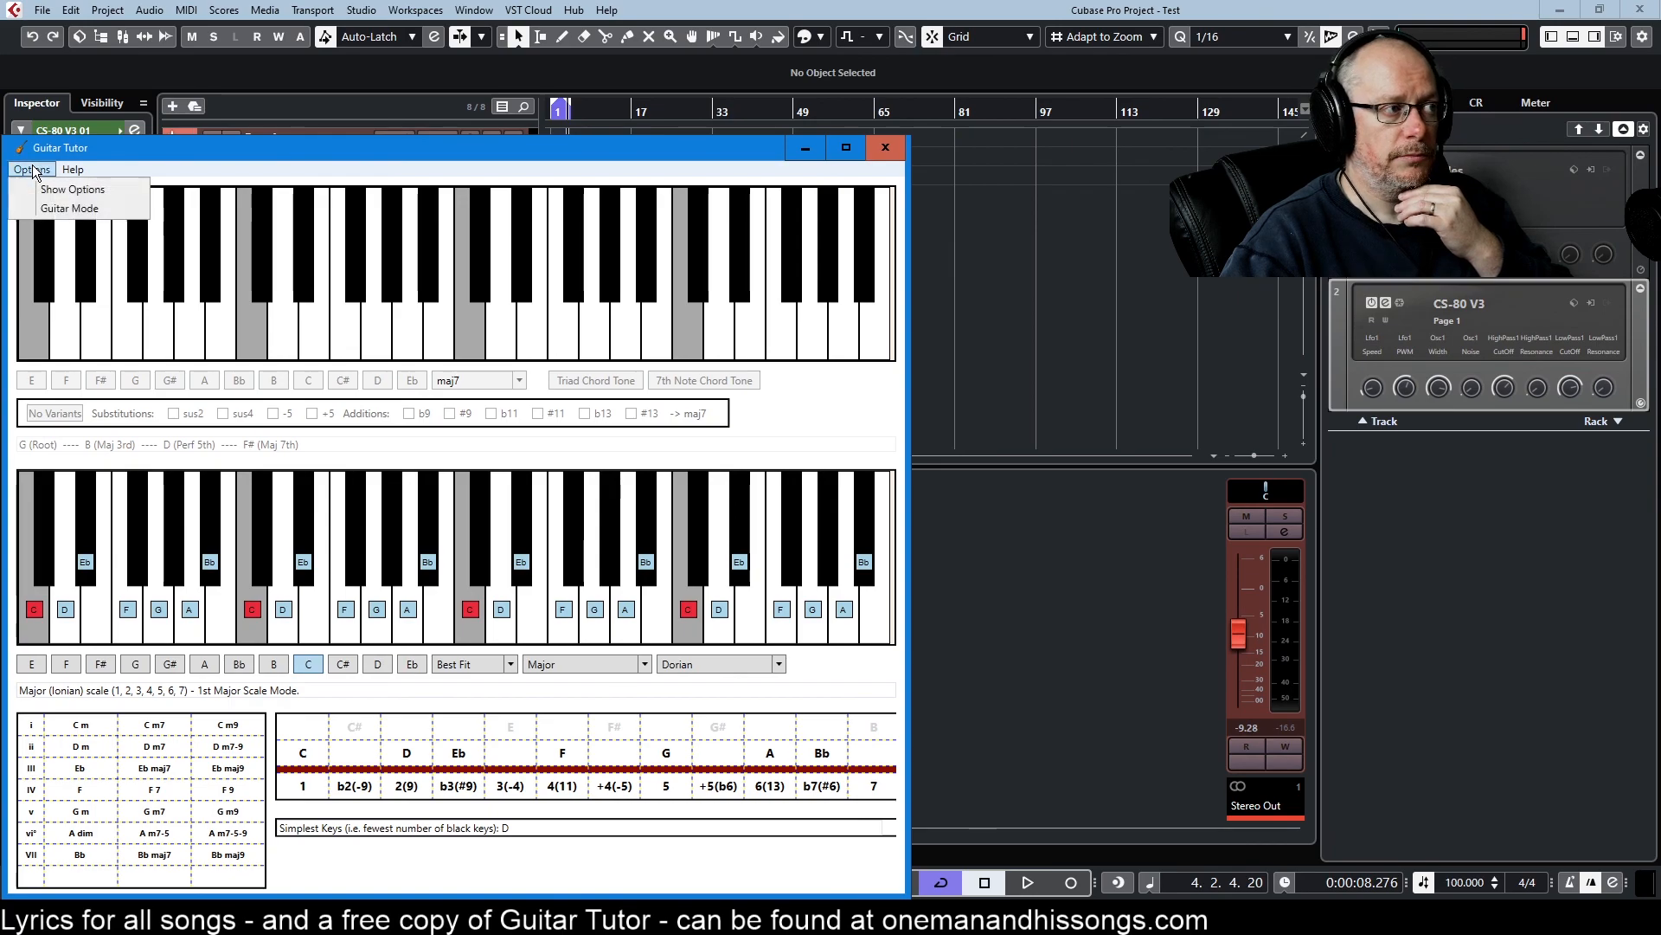
{"action": "left_click", "coordinate": [71, 209]}
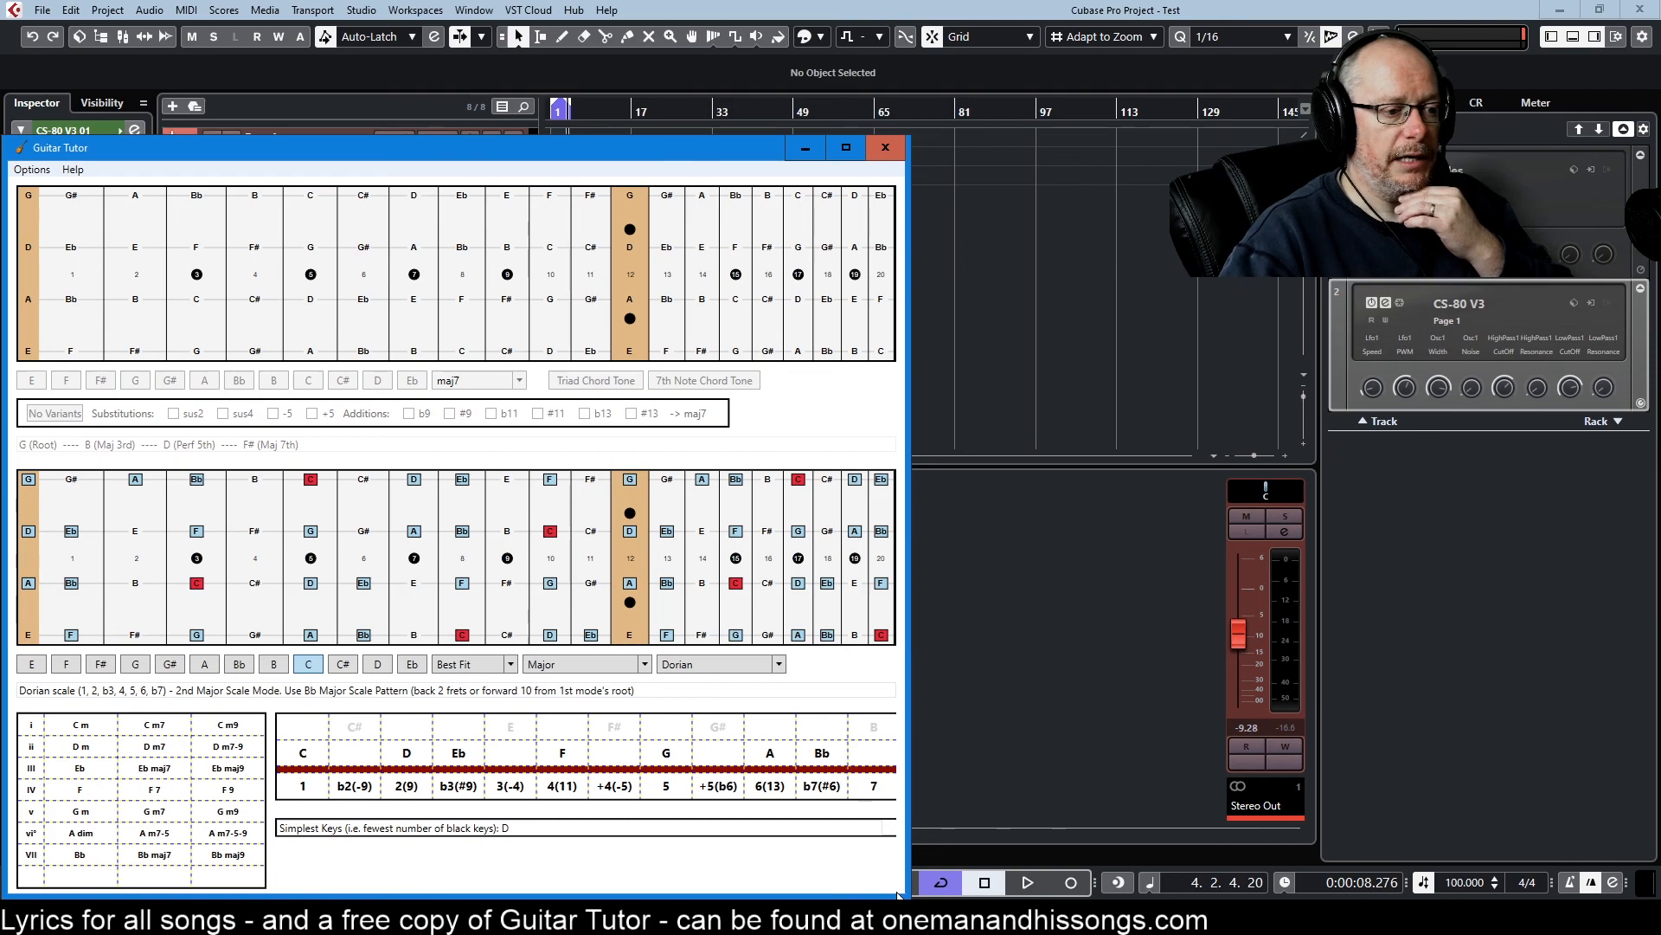
{"action": "left_click_drag", "start_coordinate": [905, 893], "coordinate": [915, 466]}
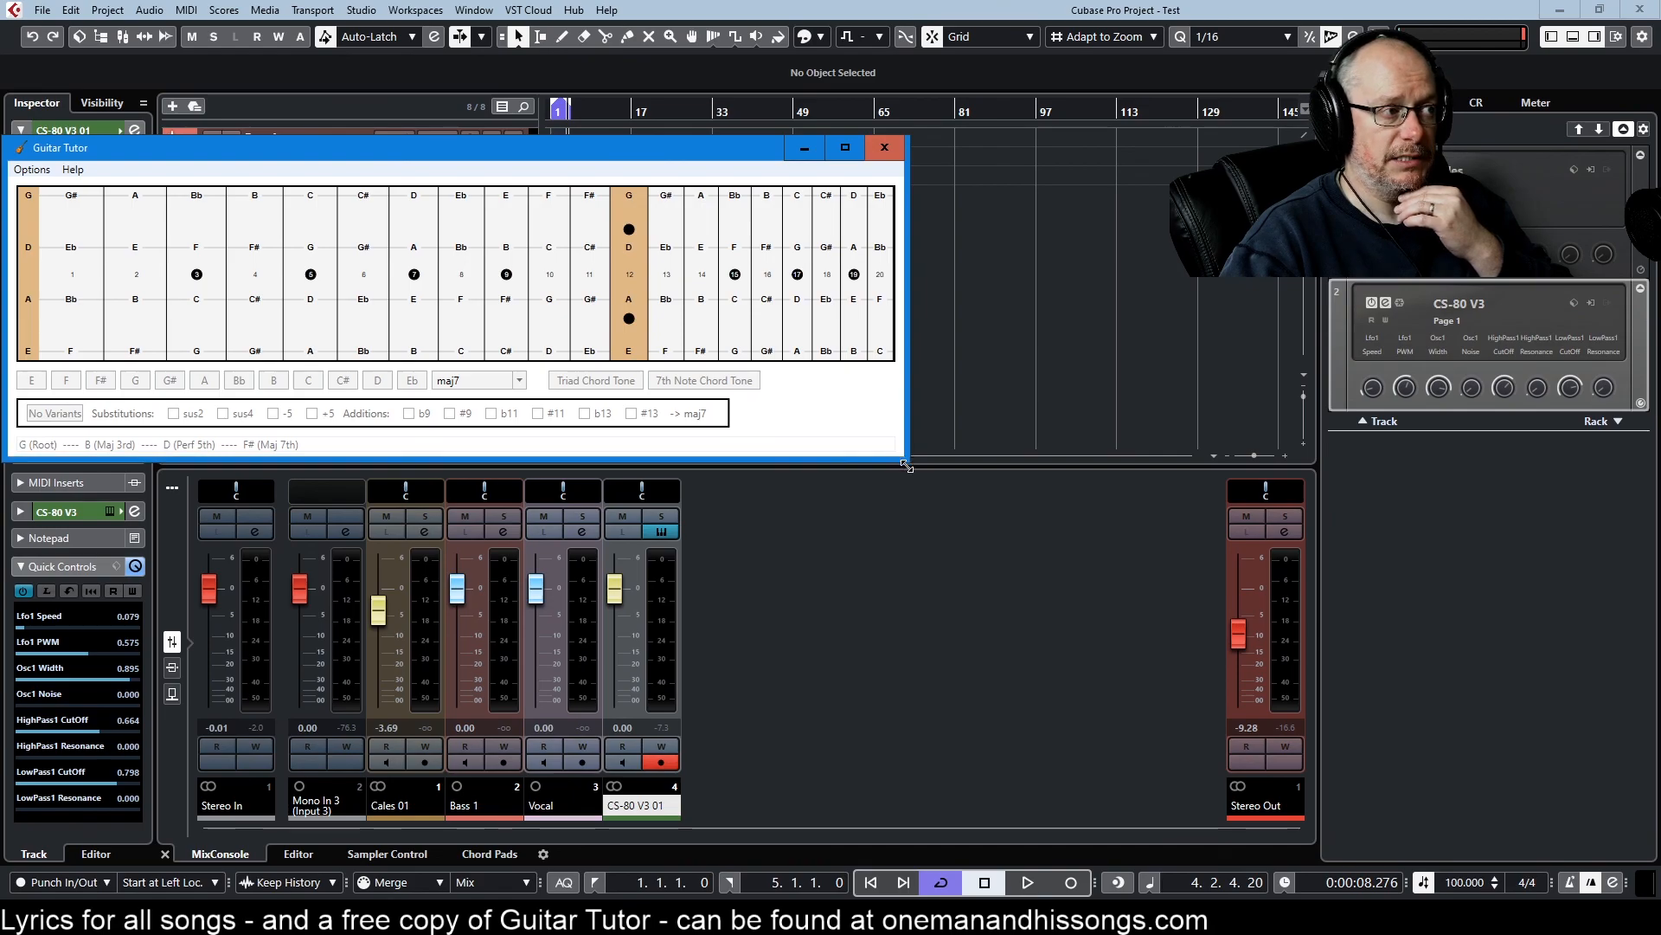
- Show the options, disable the Chord Builder and hide the options again
{"action": "left_click", "coordinate": [31, 170]}
{"action": "left_click", "coordinate": [56, 190]}
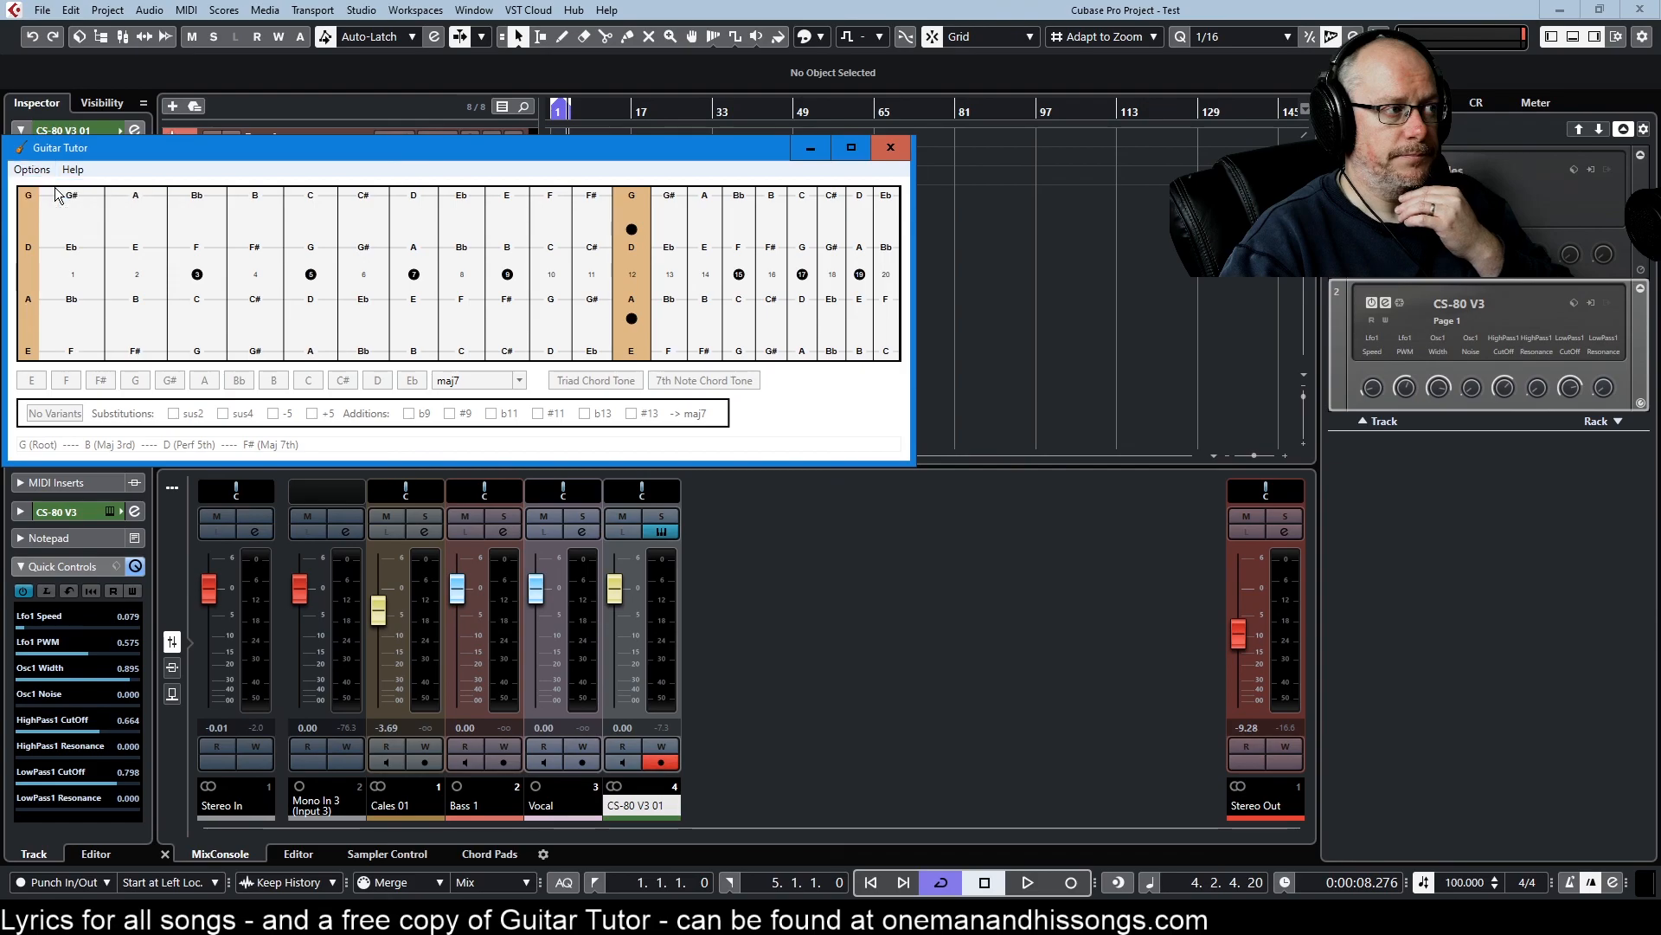
{"action": "left_click", "coordinate": [74, 196]}
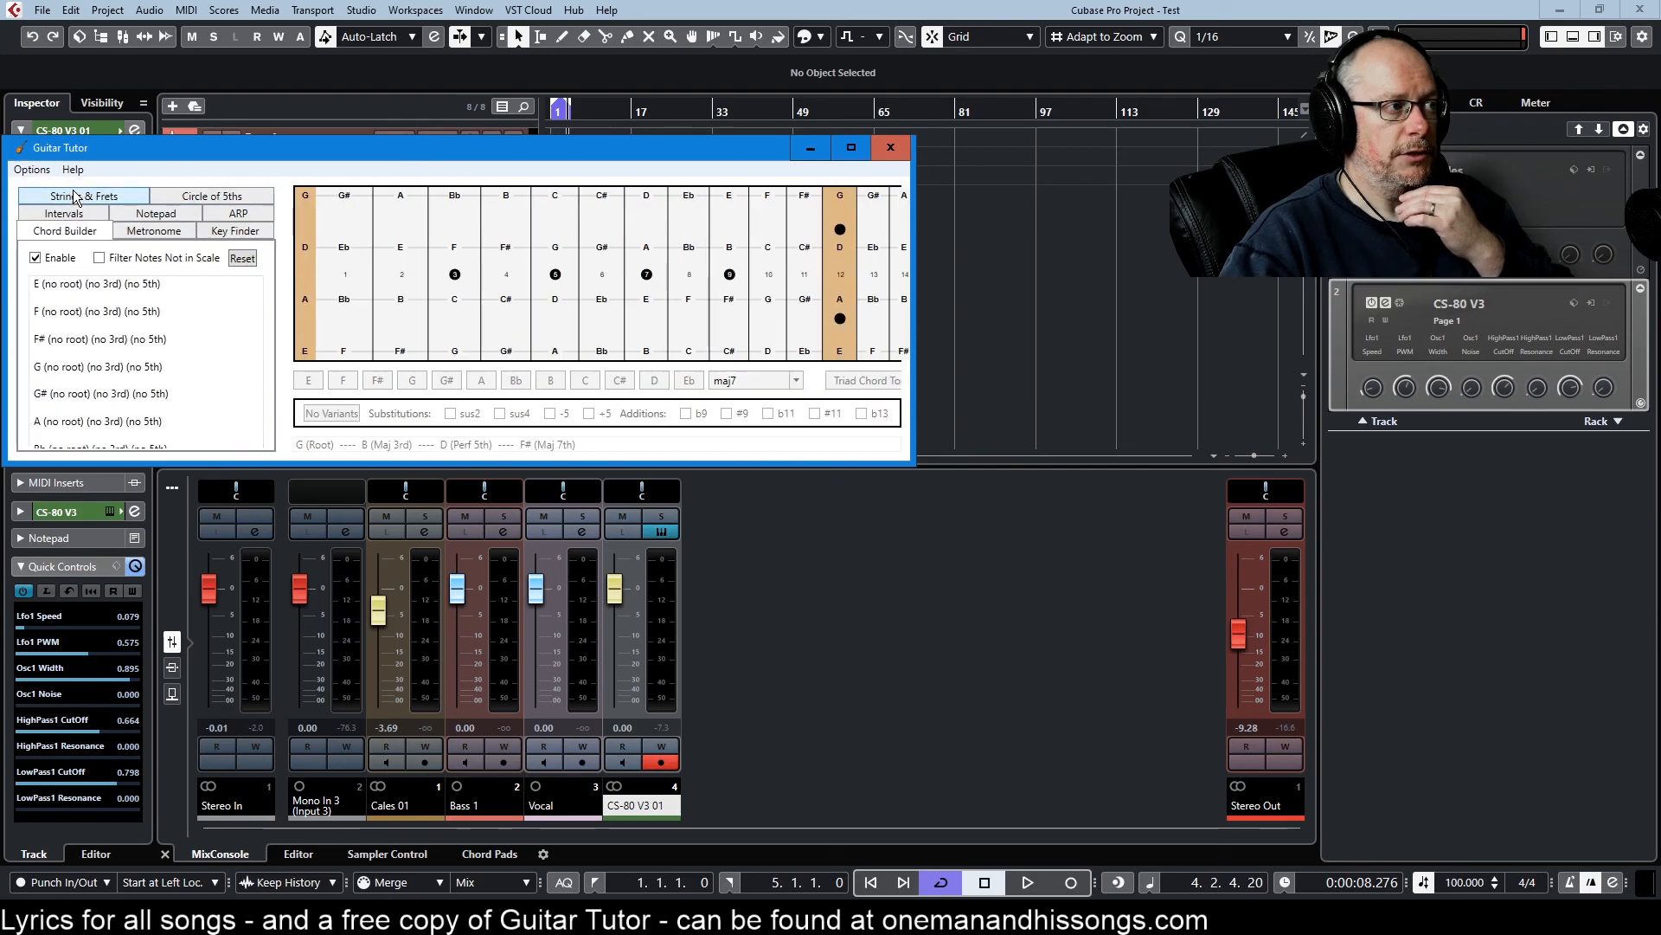
{"action": "left_click", "coordinate": [36, 258]}
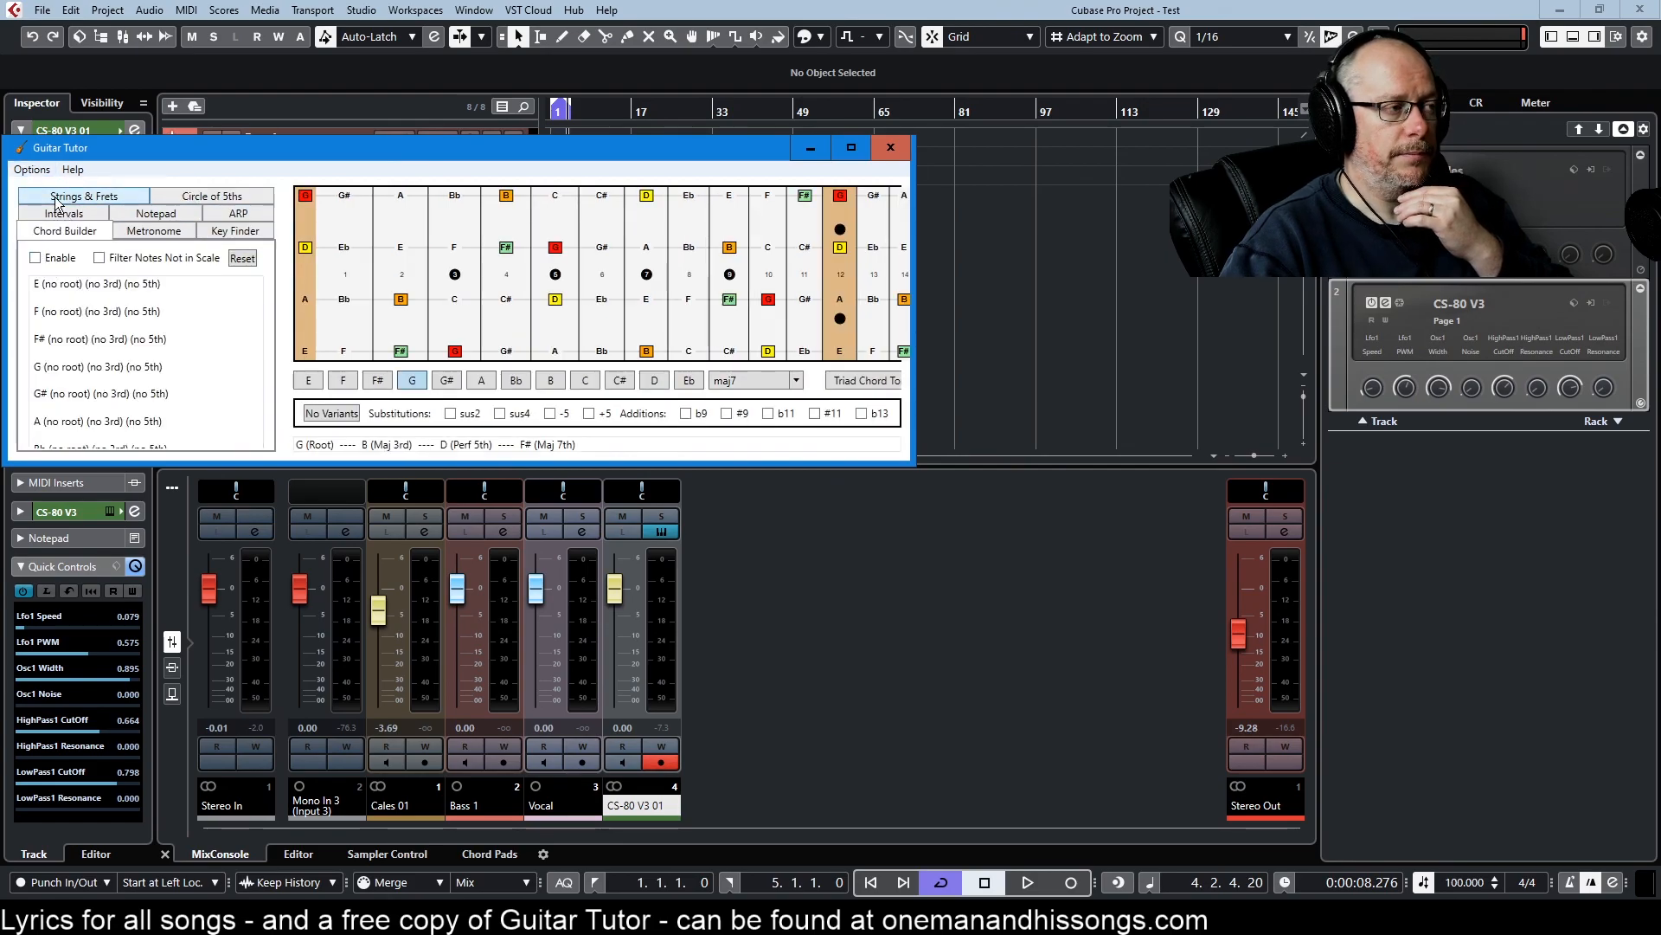
{"action": "left_click", "coordinate": [32, 170]}
{"action": "left_click", "coordinate": [55, 190]}
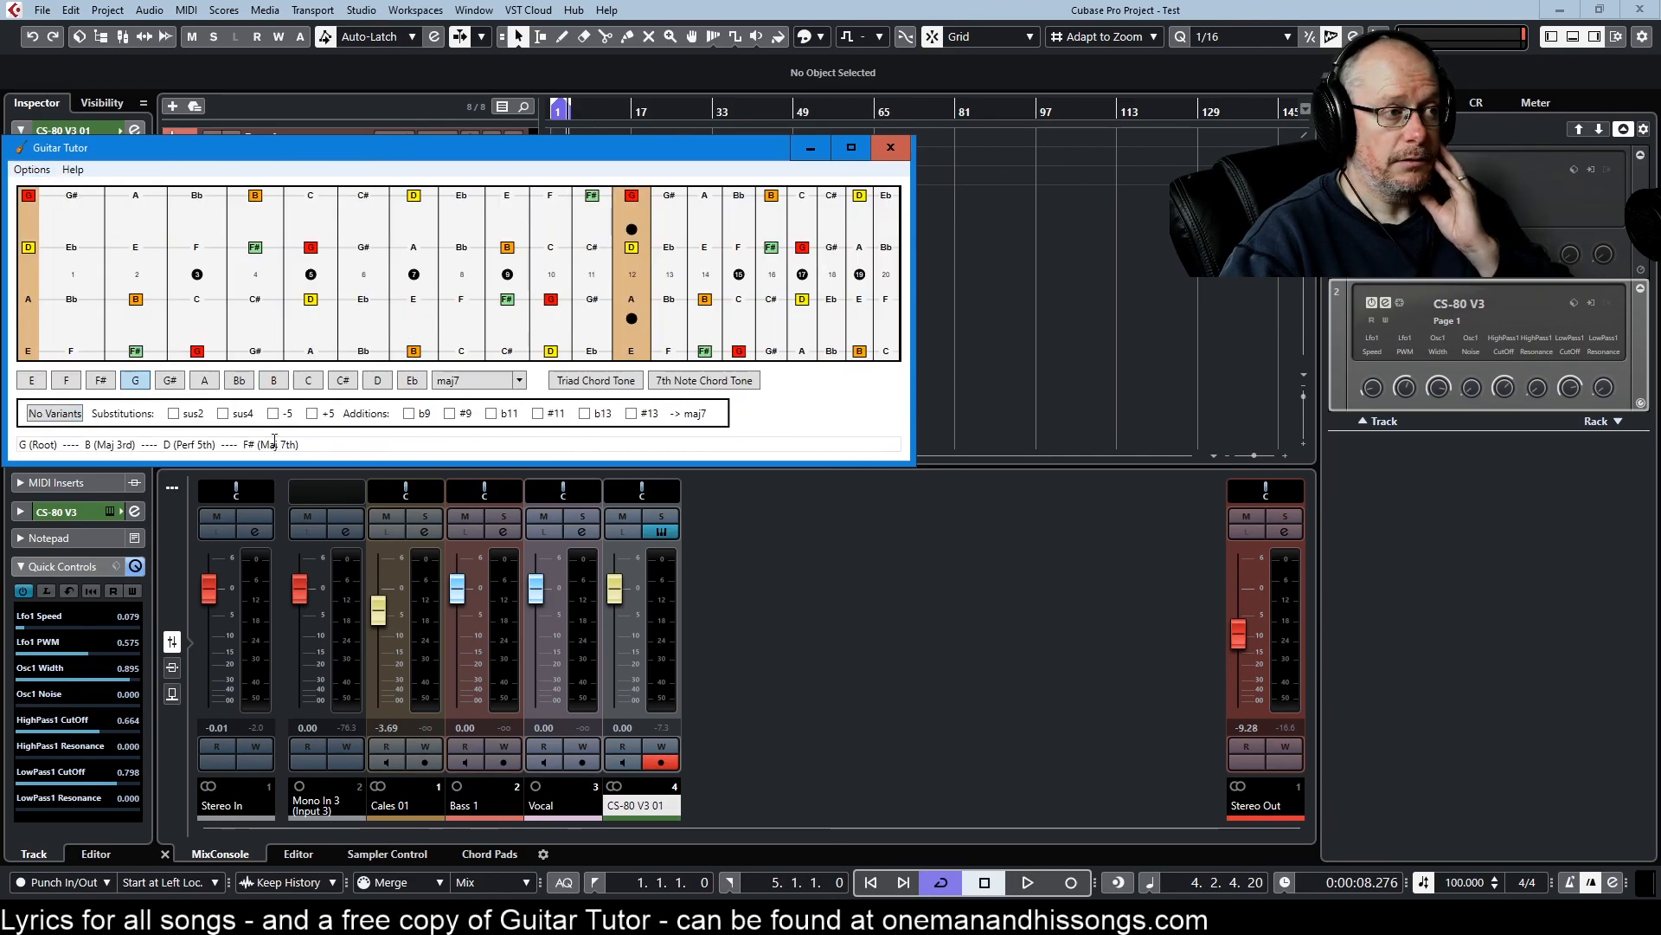
- Display the Bb dim7 chord on the chord fretboard
{"action": "left_click", "coordinate": [240, 381]}
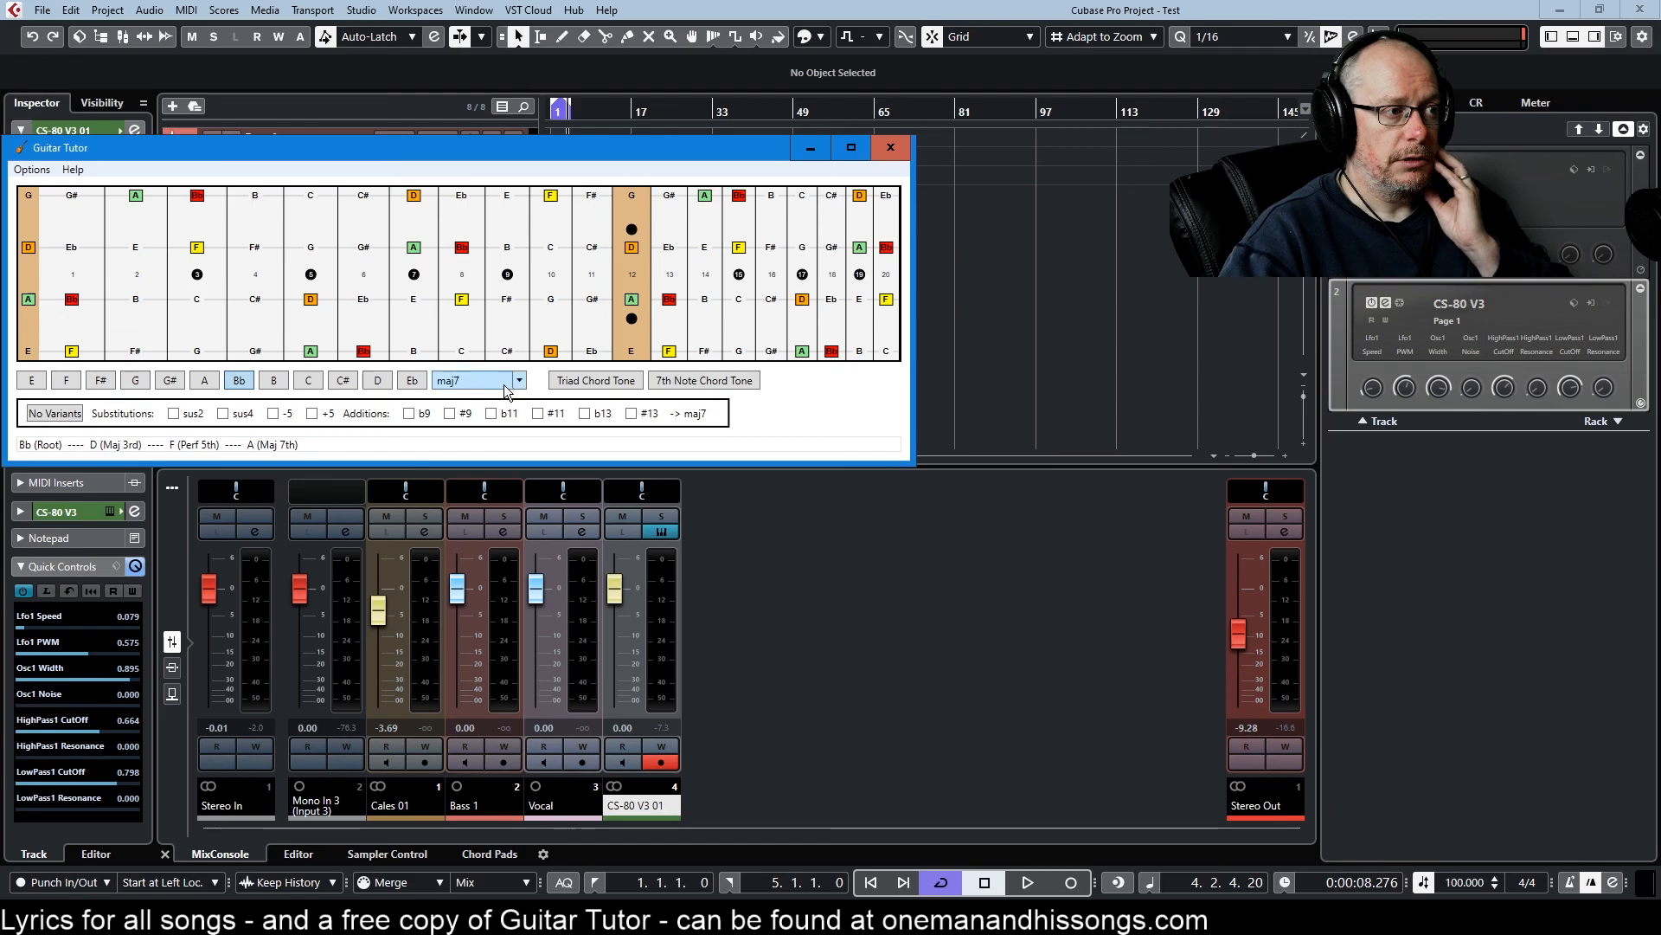
{"action": "left_click", "coordinate": [511, 381]}
{"action": "left_click", "coordinate": [469, 505]}
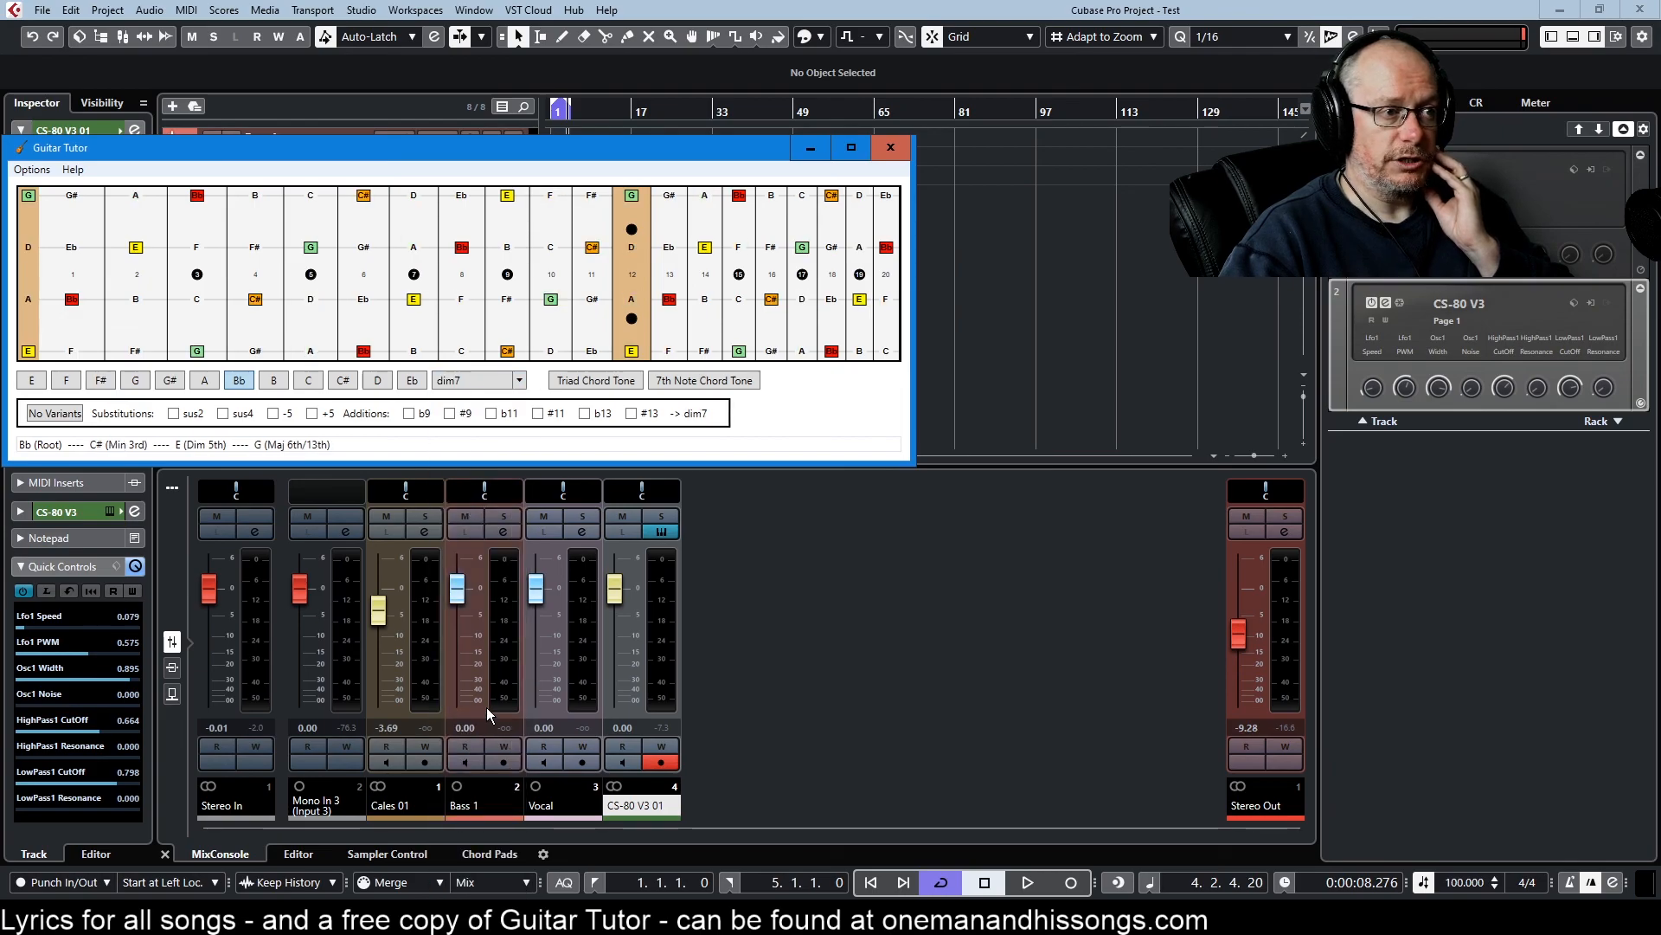
- Reposition the Guitar Tutor window and enlarge it to show both fretboards, the chord table and the interval chart
{"action": "left_click_drag", "start_coordinate": [490, 150], "coordinate": [665, 207]}
{"action": "left_click_drag", "start_coordinate": [533, 216], "coordinate": [367, 92]}
{"action": "left_click_drag", "start_coordinate": [924, 399], "coordinate": [1247, 862]}
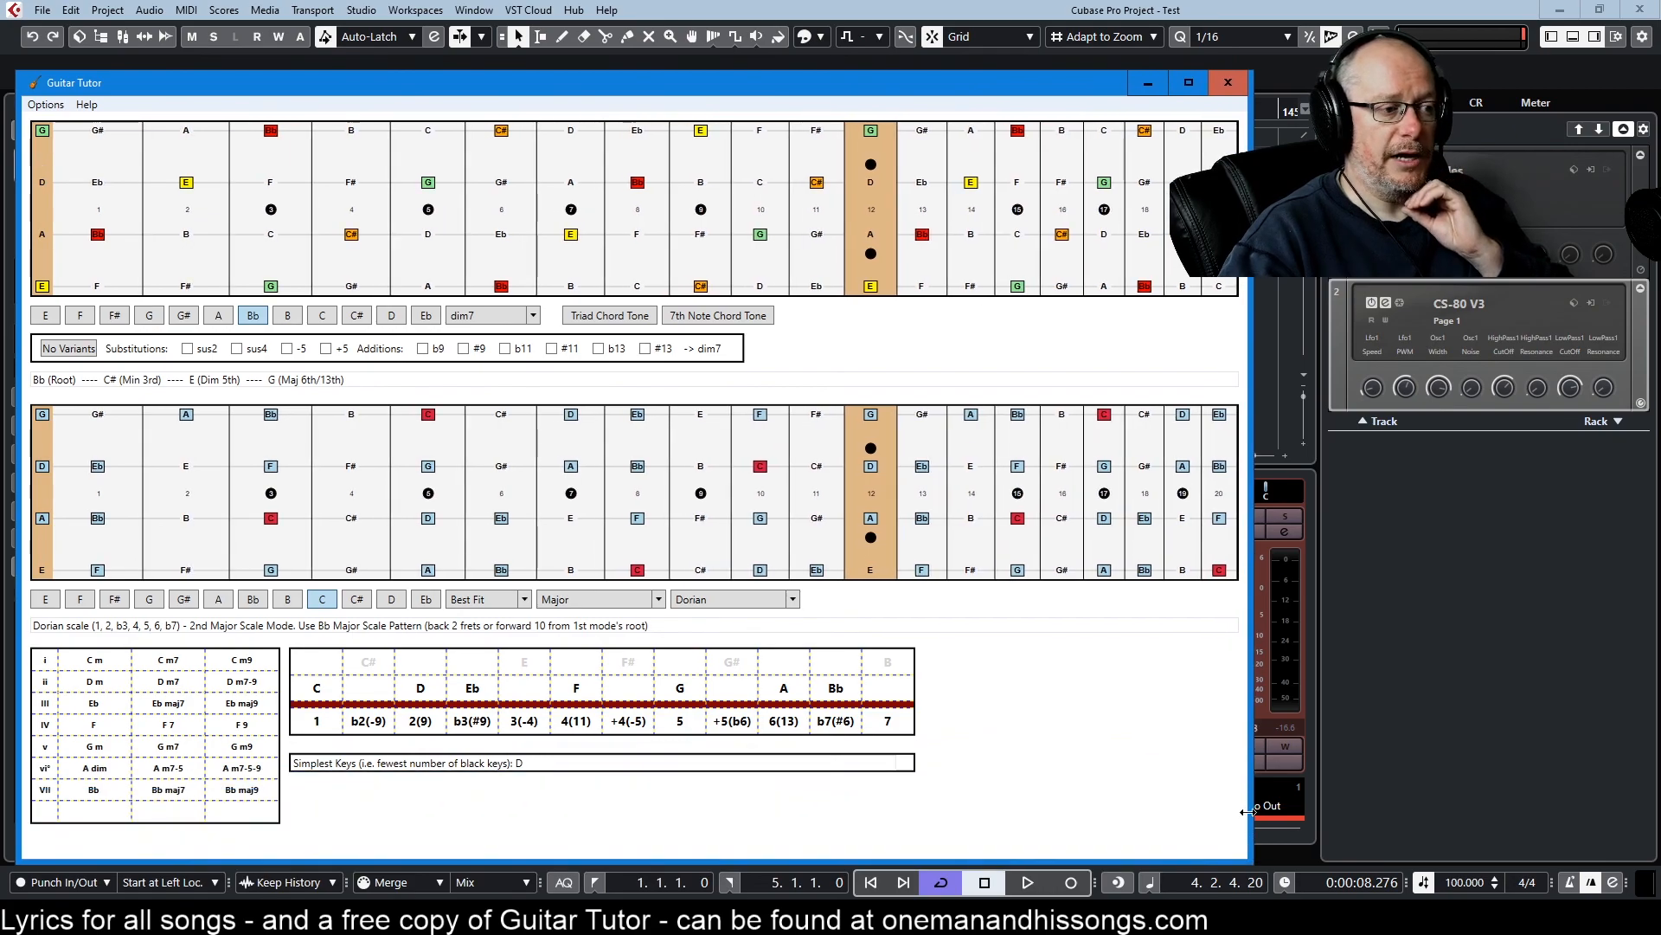